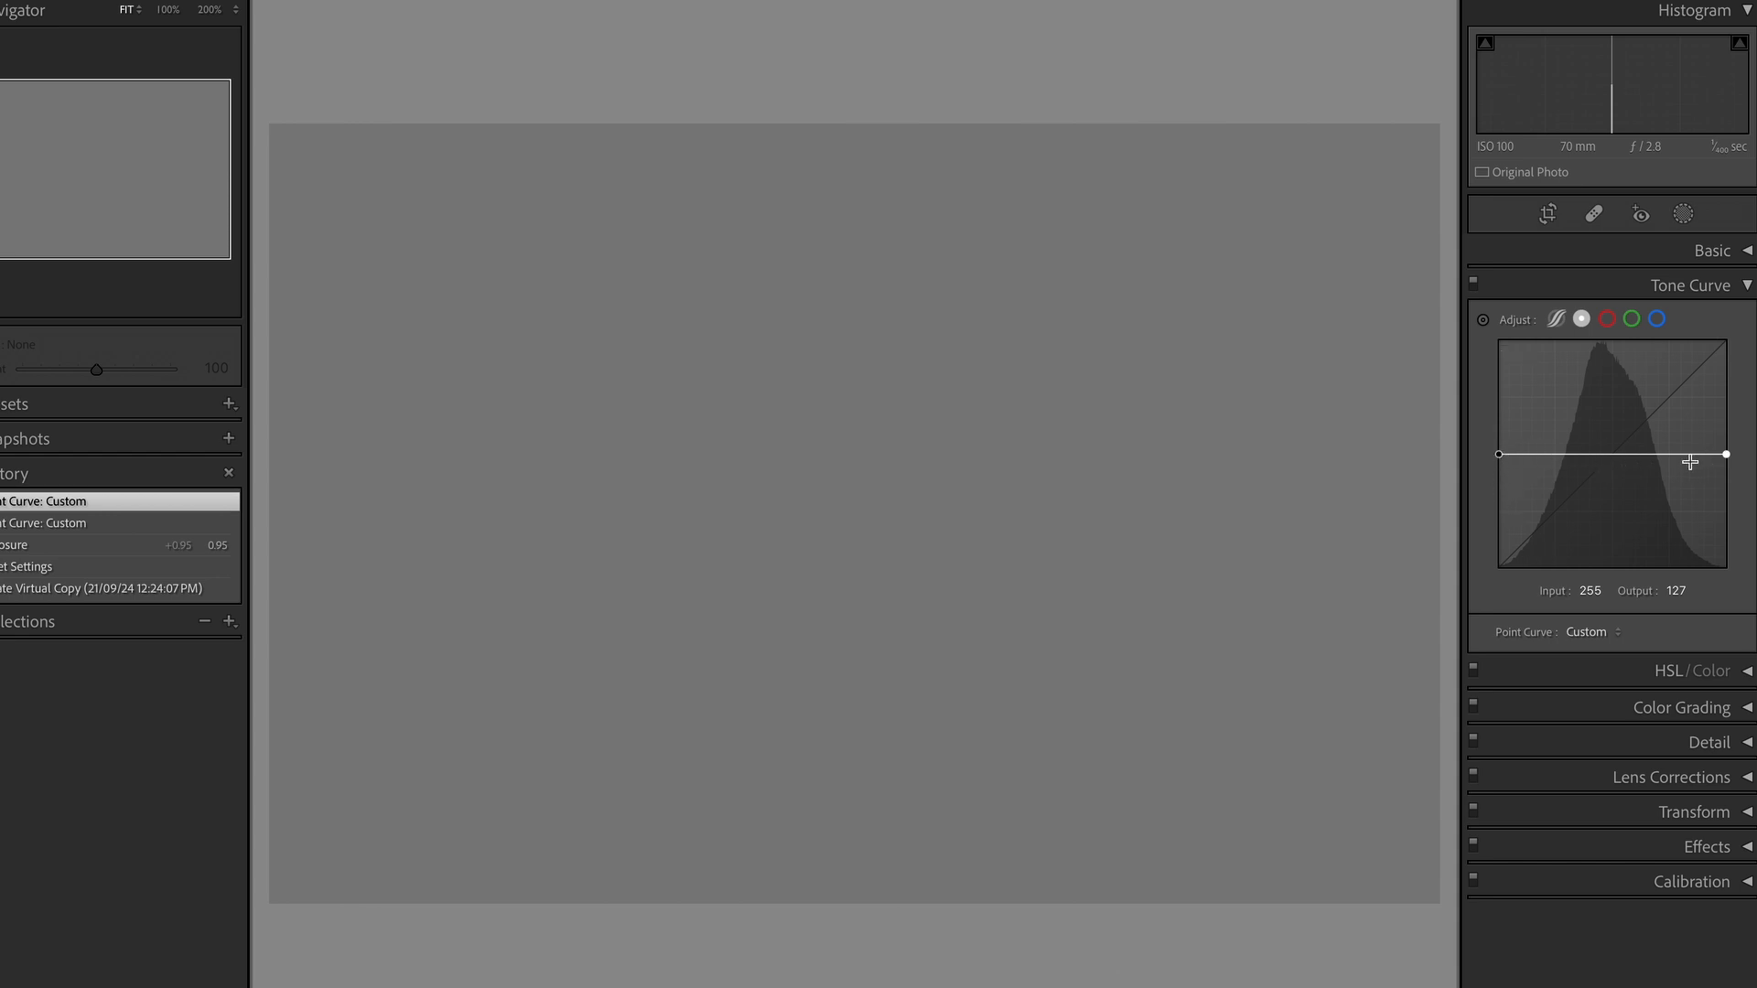
- Raise both endpoints of the flat tone curve to output 189, and again to output 235
left_click_drag(1498, 455, 1496, 397)
left_click_drag(1725, 453, 1729, 400)
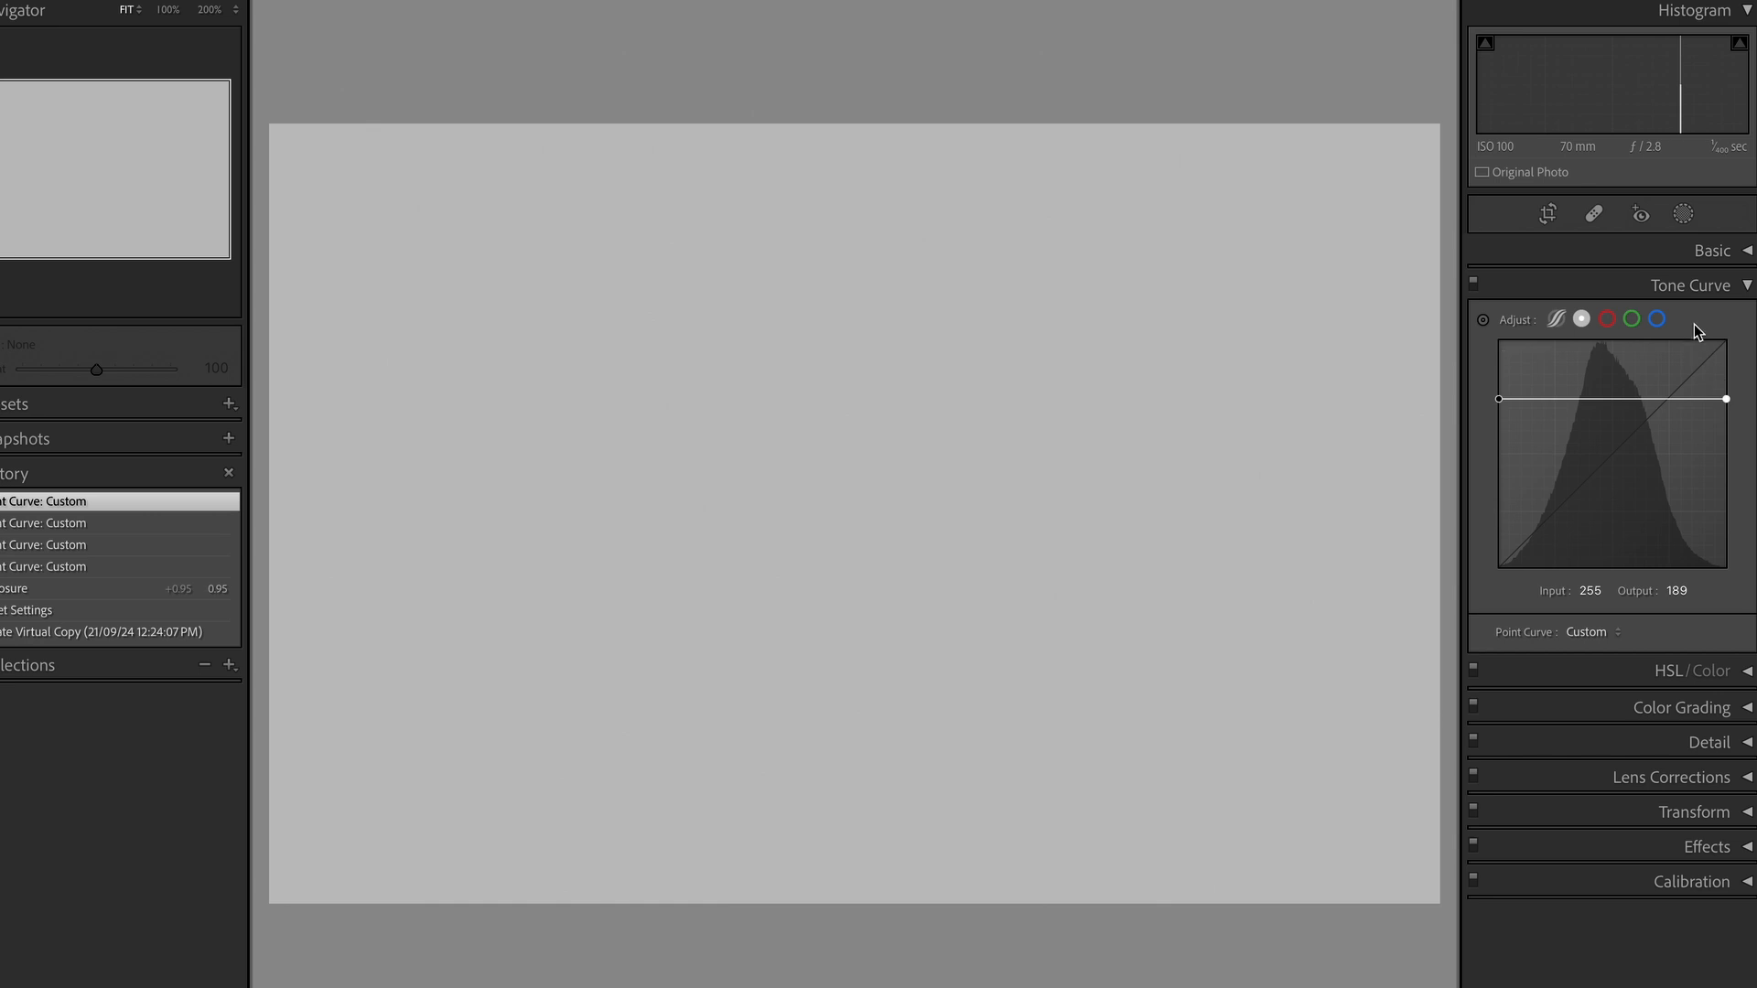
left_click_drag(1498, 399, 1495, 363)
left_click_drag(1727, 400, 1728, 355)
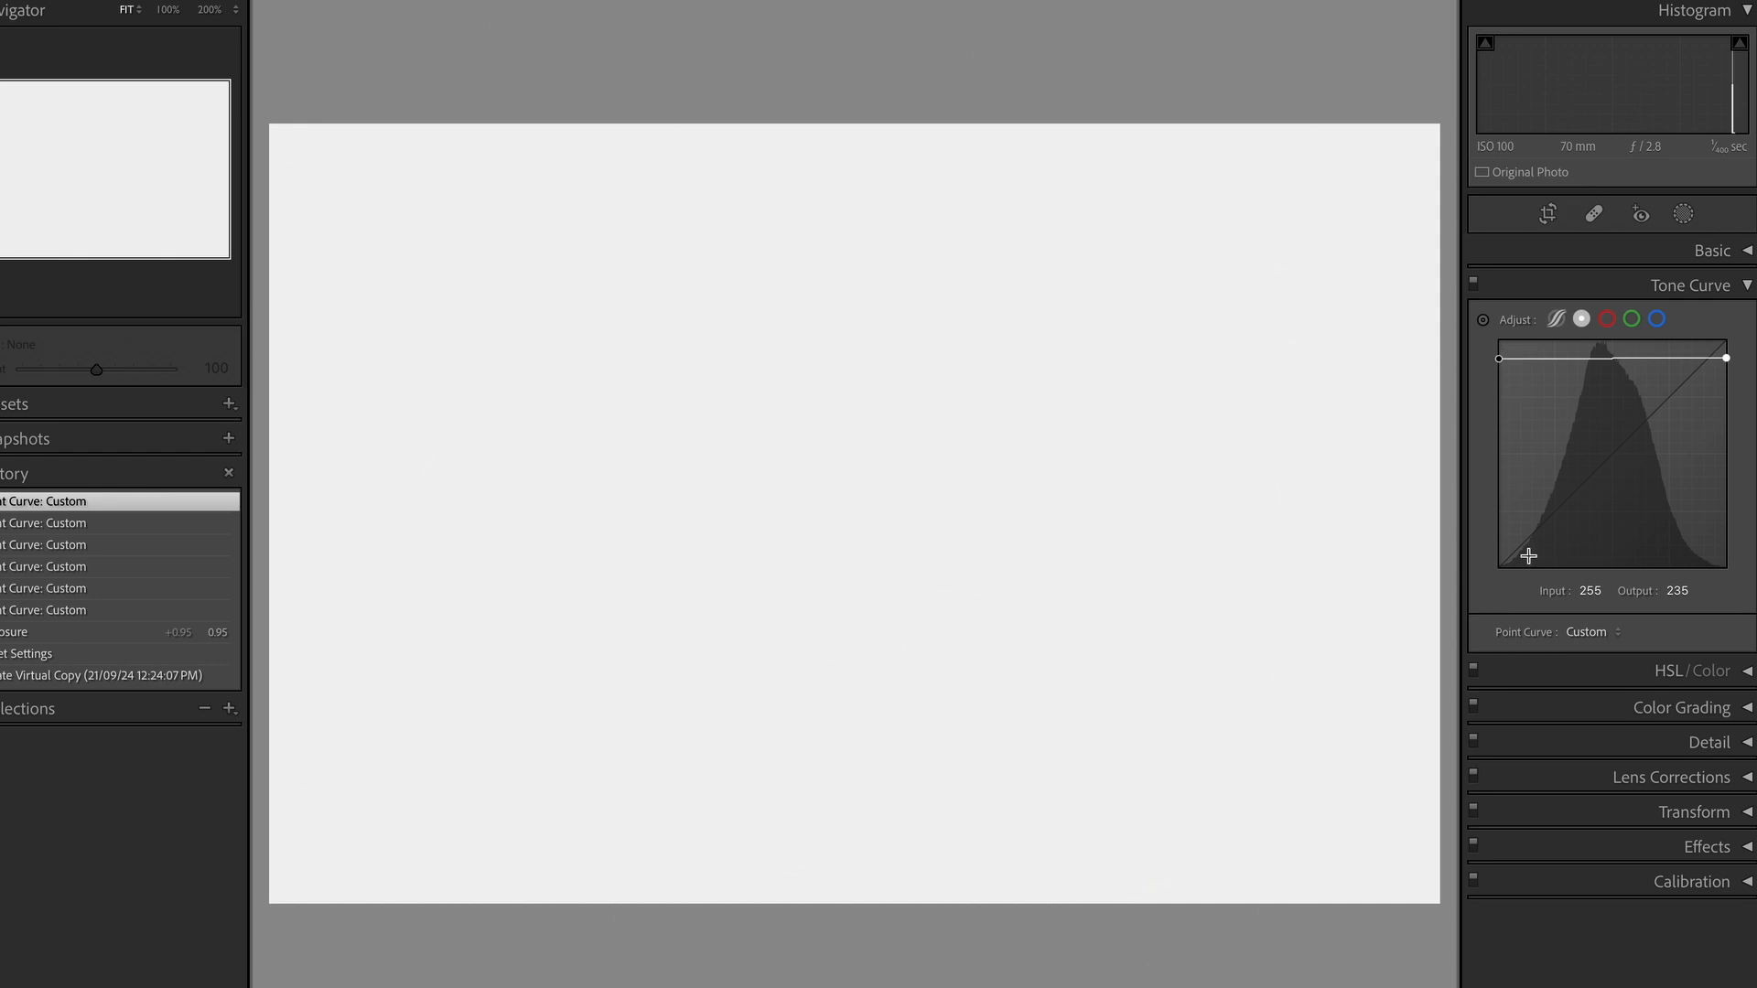
- Lower both endpoints of the flat tone curve to output 17, and raise them to output 63
left_click_drag(1498, 363, 1495, 552)
left_click_drag(1725, 358, 1749, 560)
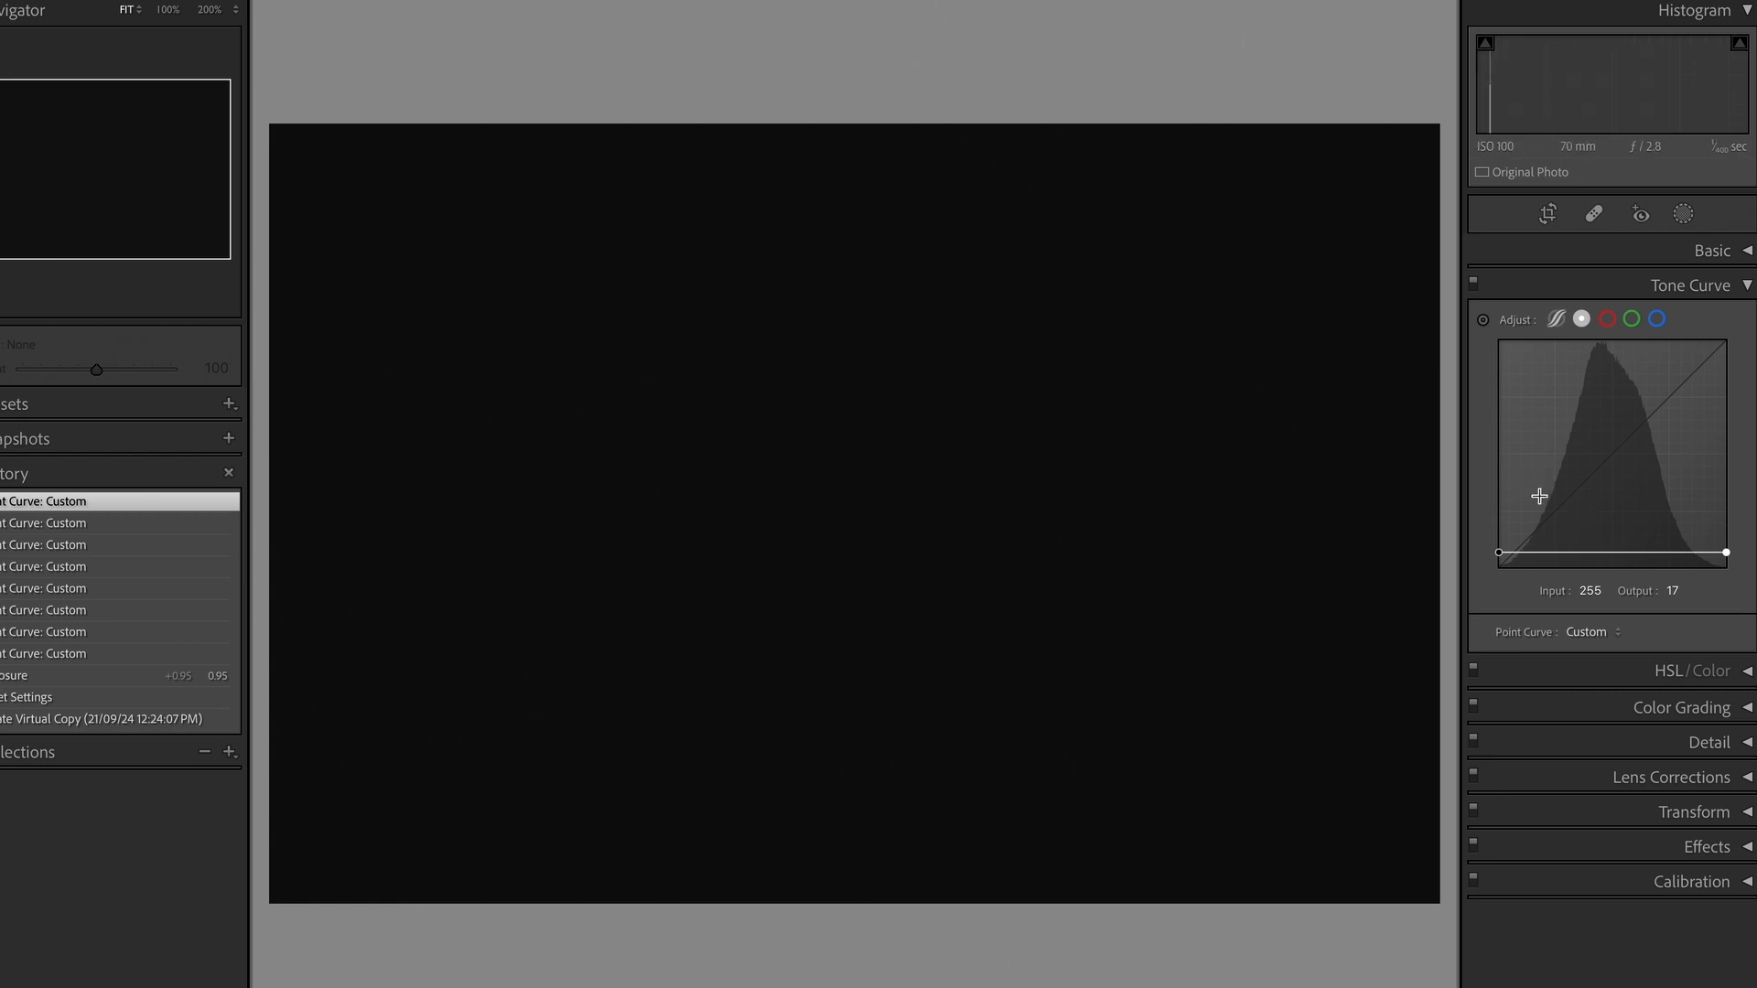
left_click_drag(1498, 552, 1496, 513)
left_click_drag(1726, 553, 1729, 513)
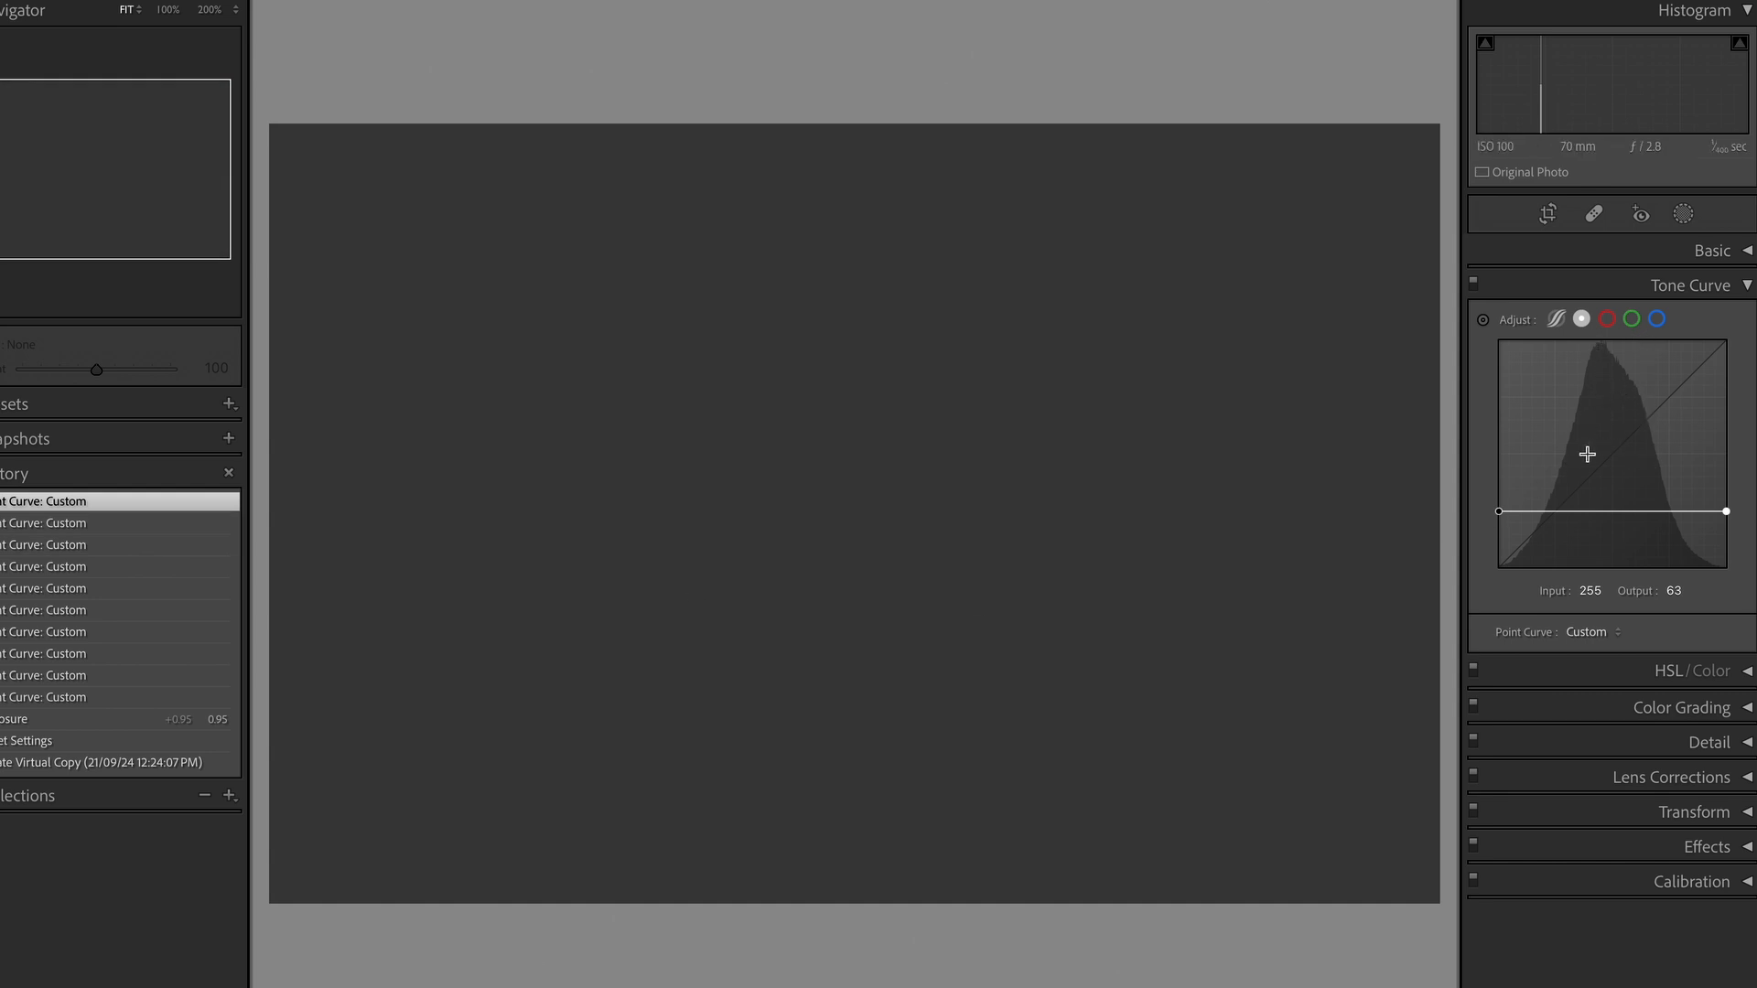
- Set the photo's Exposure to -2.75
left_click(1618, 250)
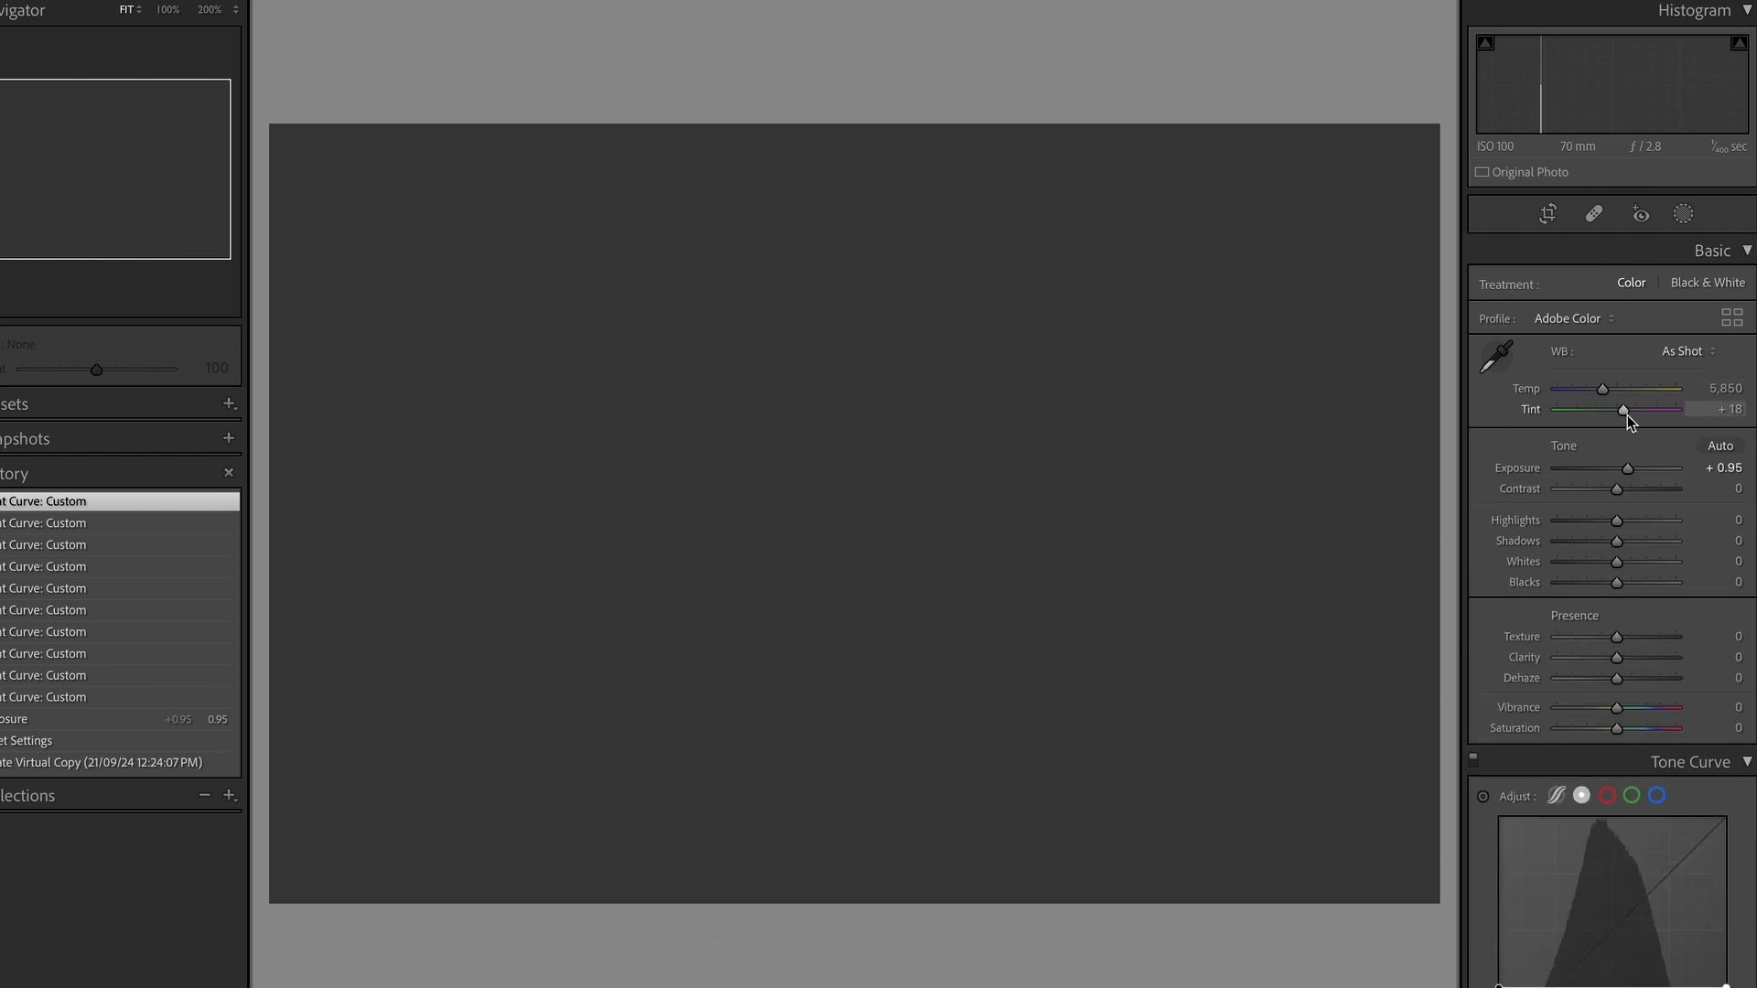
left_click_drag(1630, 470, 1586, 472)
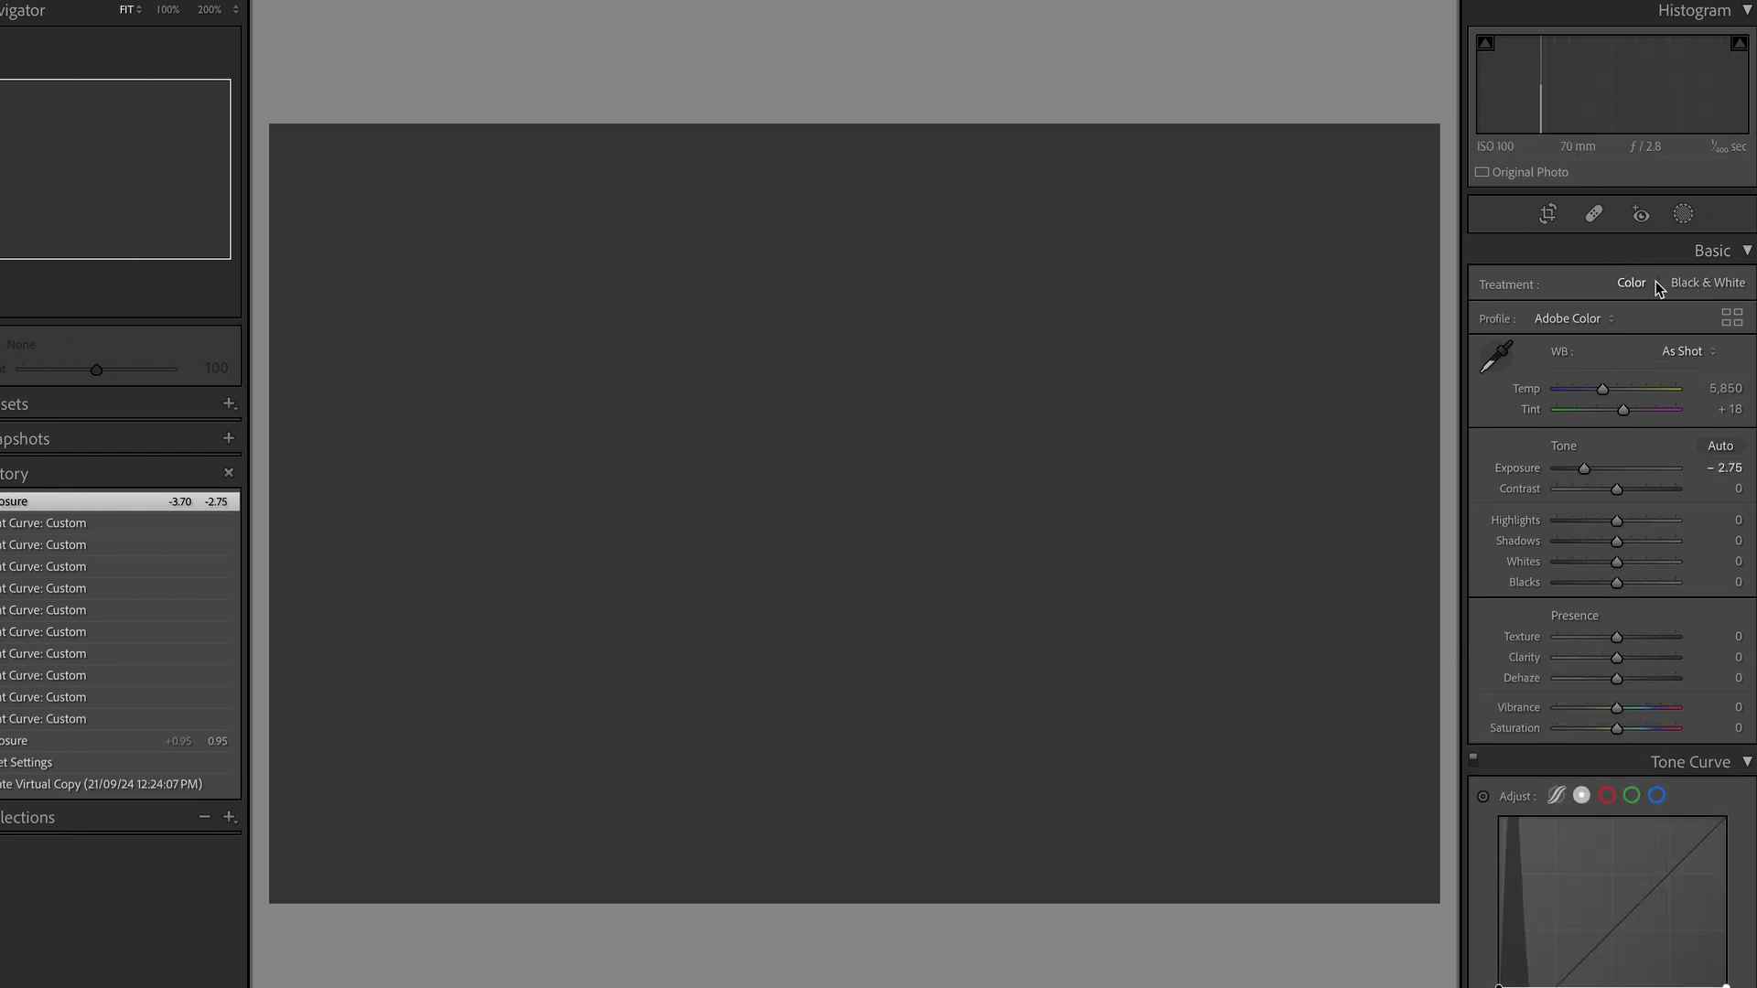
- Raise the tone curve's white endpoint to output 235, return the black endpoint to the baseline, and bend the midtones upward
scroll(1611, 743, "down", 3)
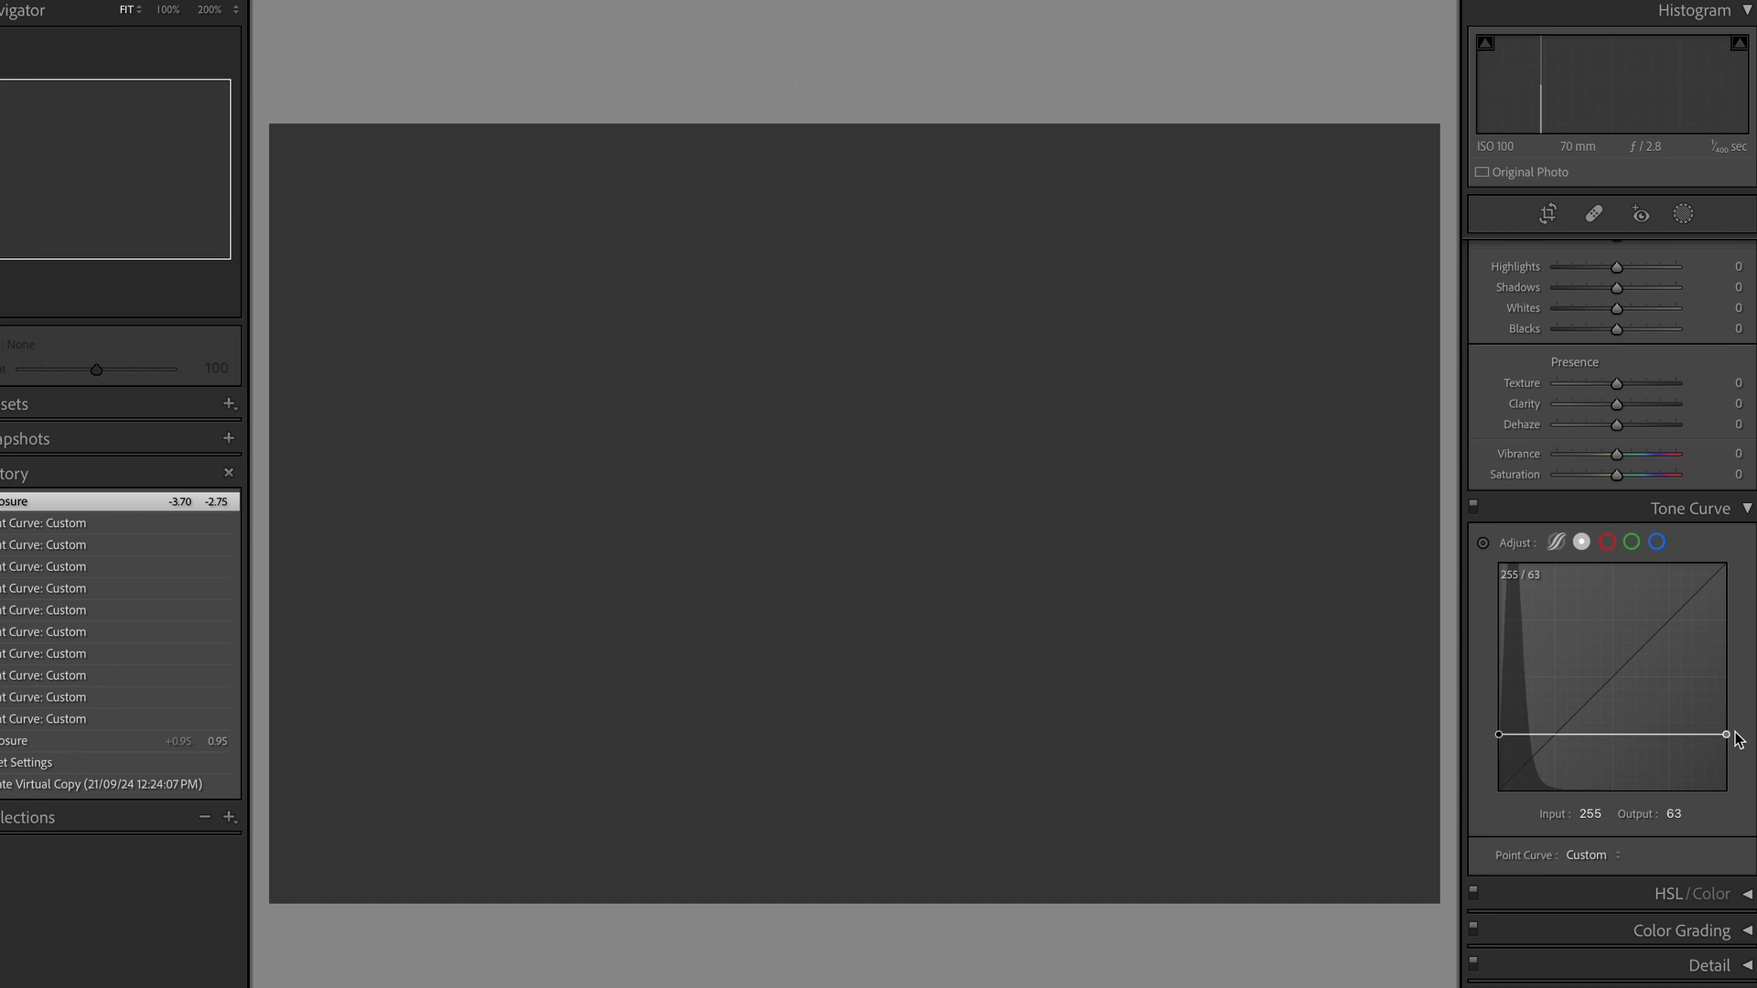
left_click_drag(1727, 734, 1729, 581)
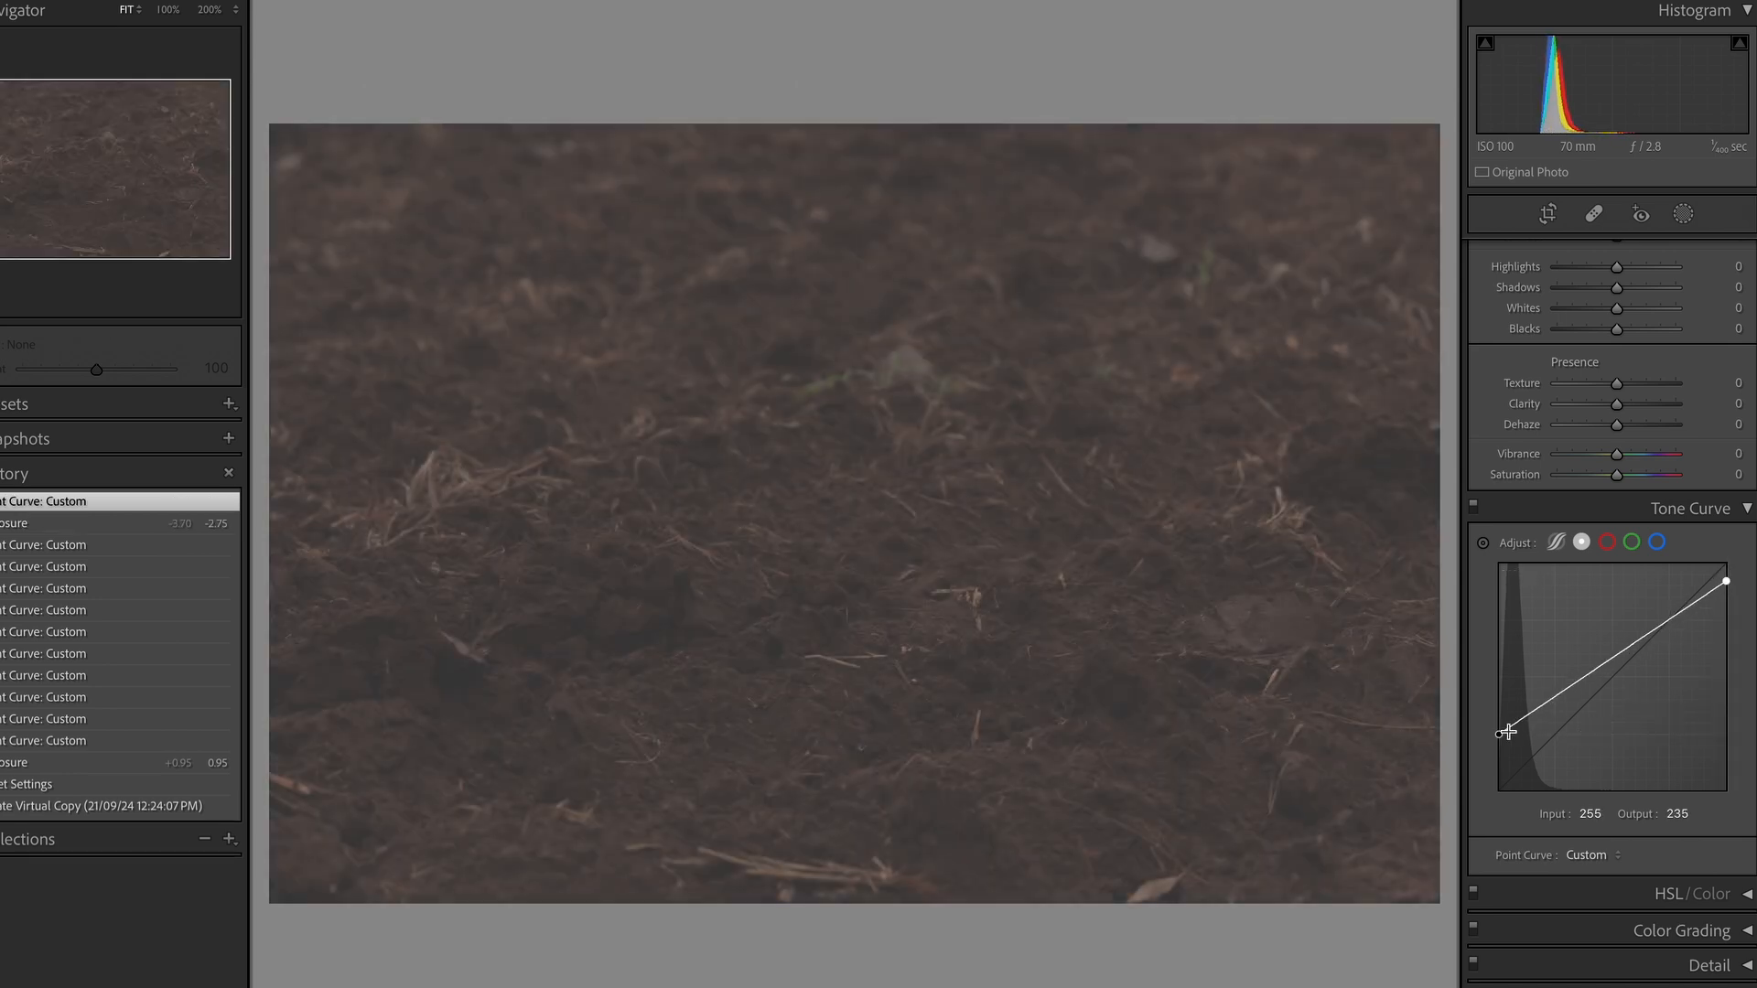
left_click_drag(1508, 732, 1495, 791)
left_click_drag(1654, 646, 1617, 557)
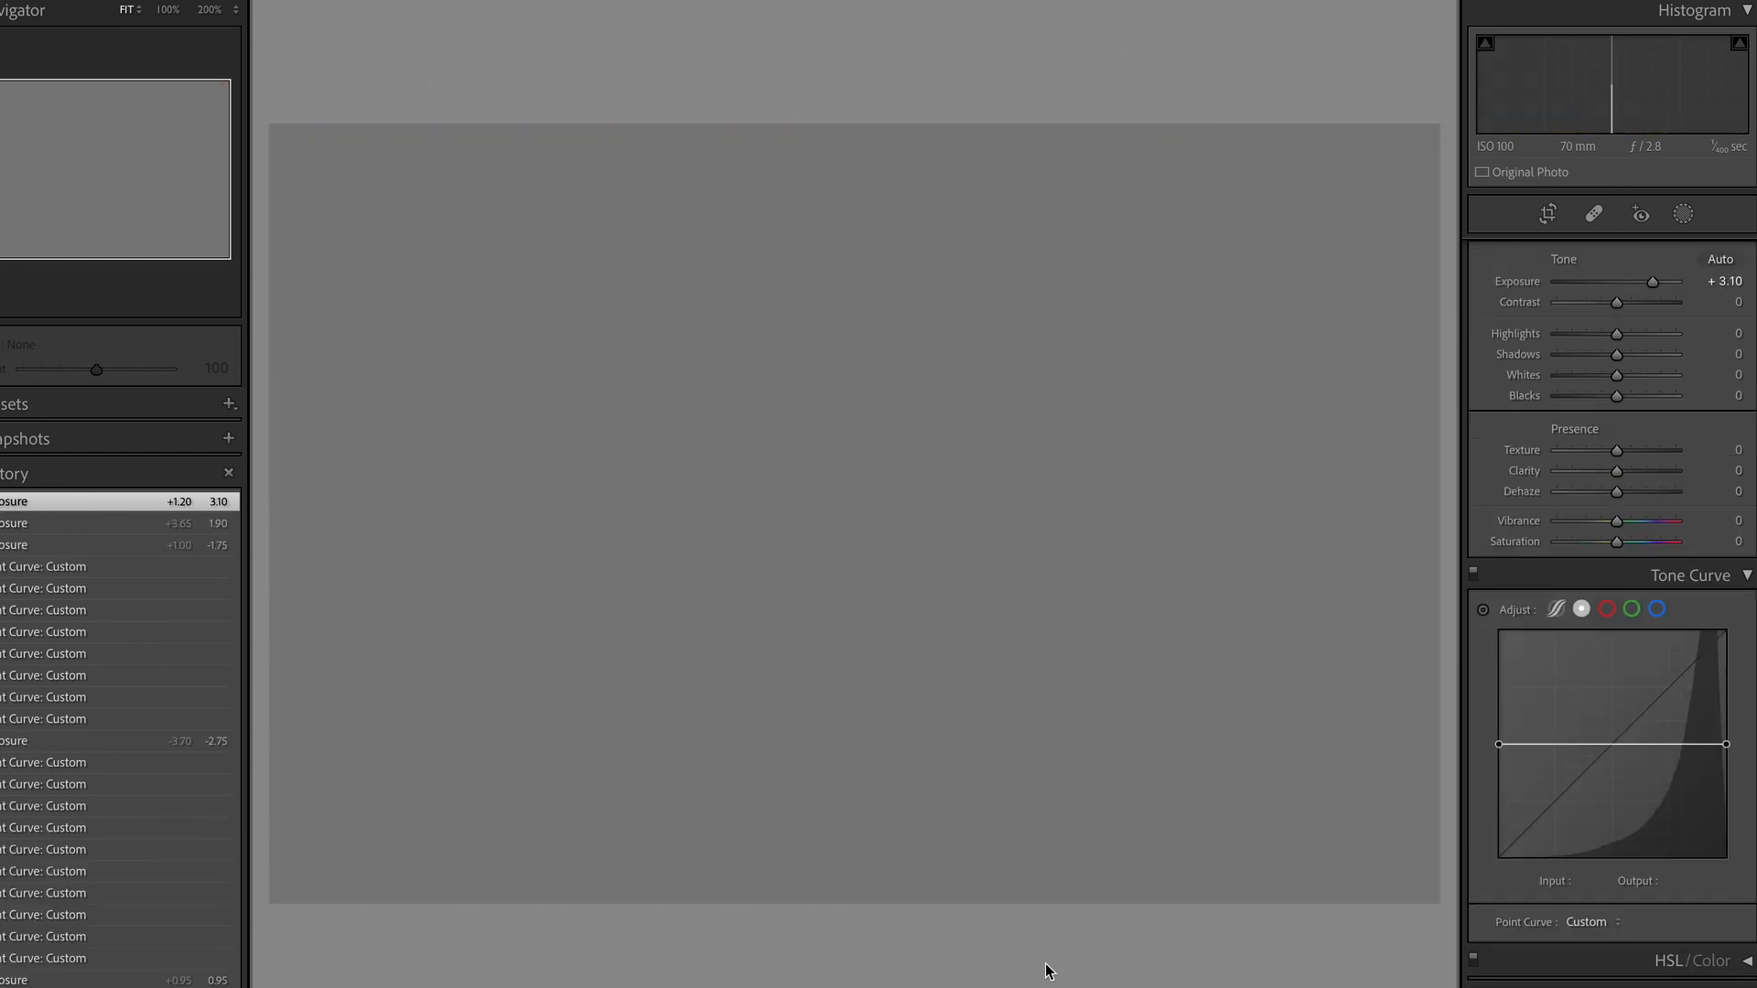
- Go to the next photo and move its tone curve's white endpoint to input 195, output 255
key("Right")
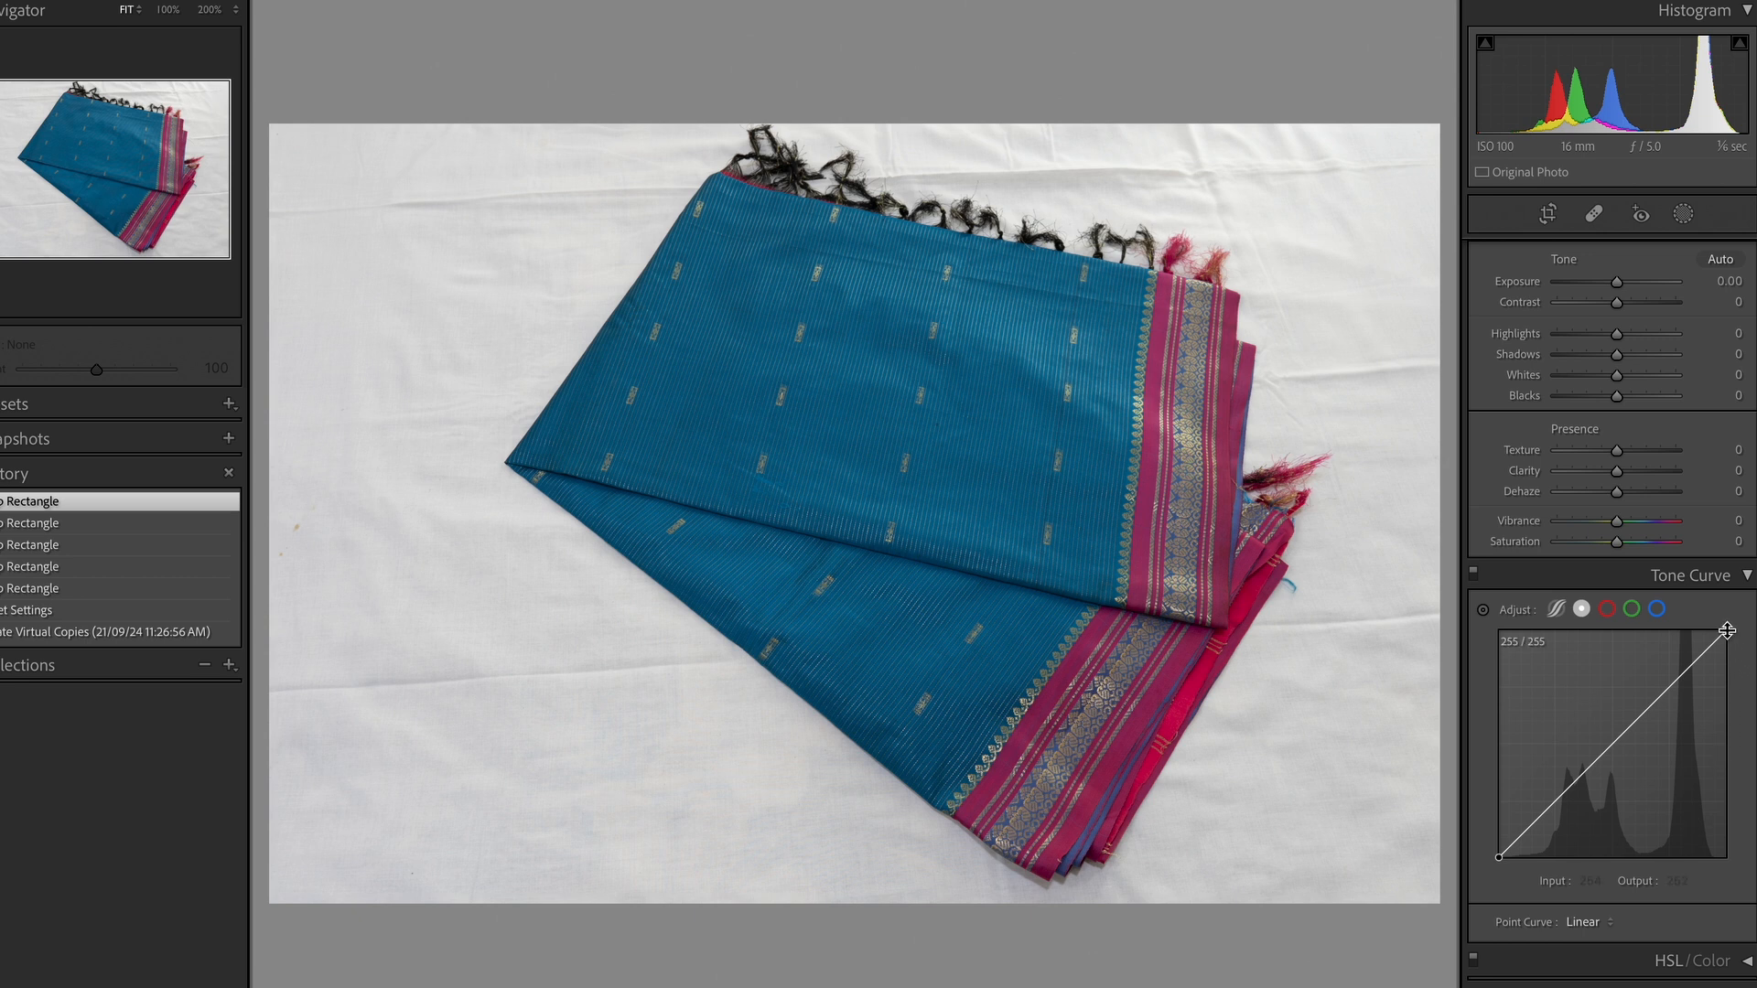
left_click_drag(1727, 631, 1675, 629)
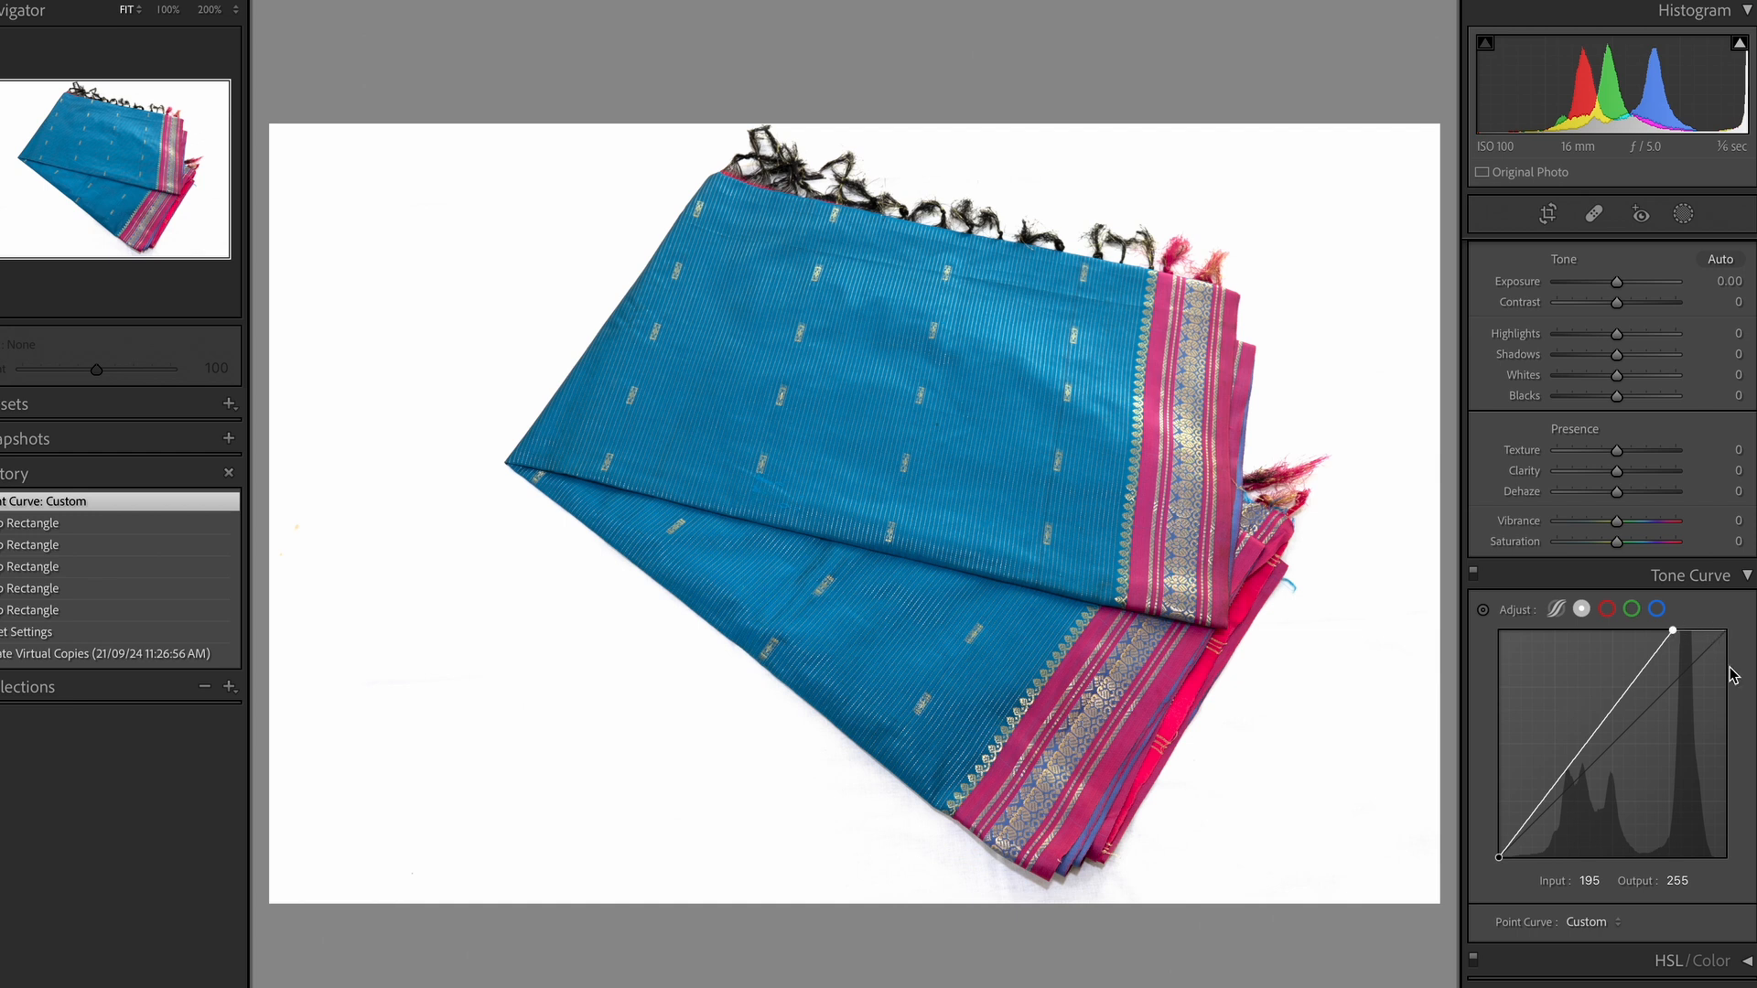
- Reset the sari photo's tone curve to linear, and lift a highlight point added at input 225 close to the maximum output
double_click(1672, 631)
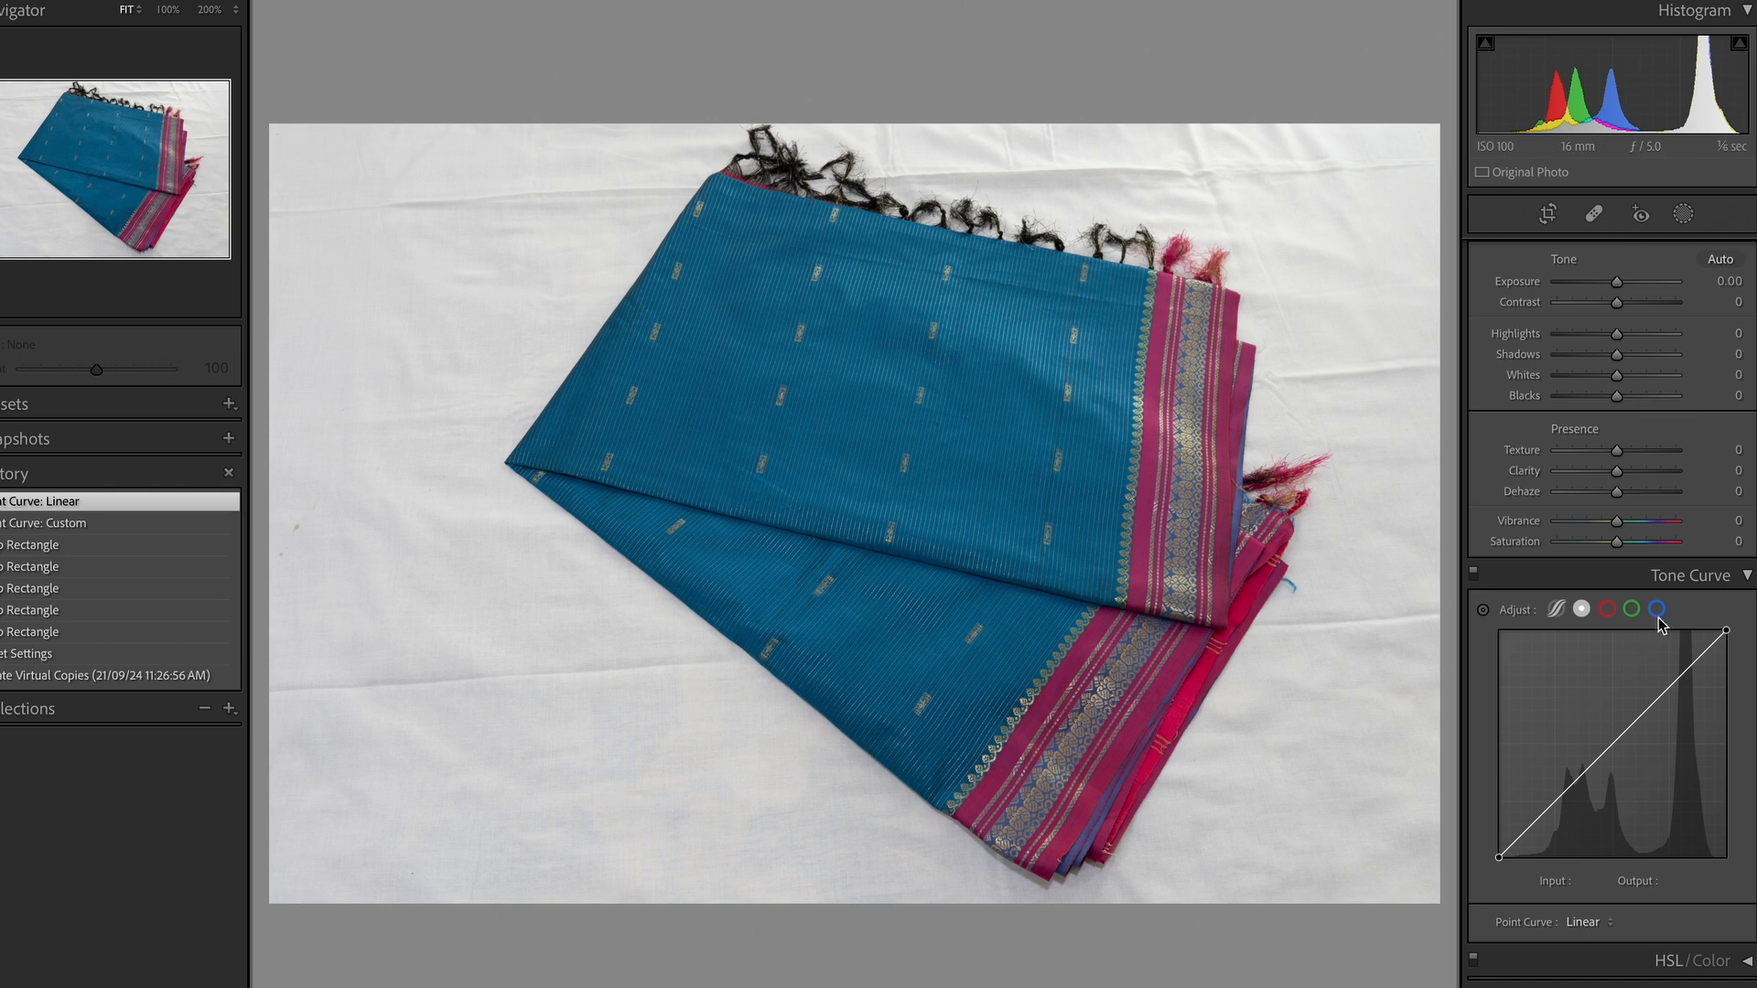
left_click(1699, 660)
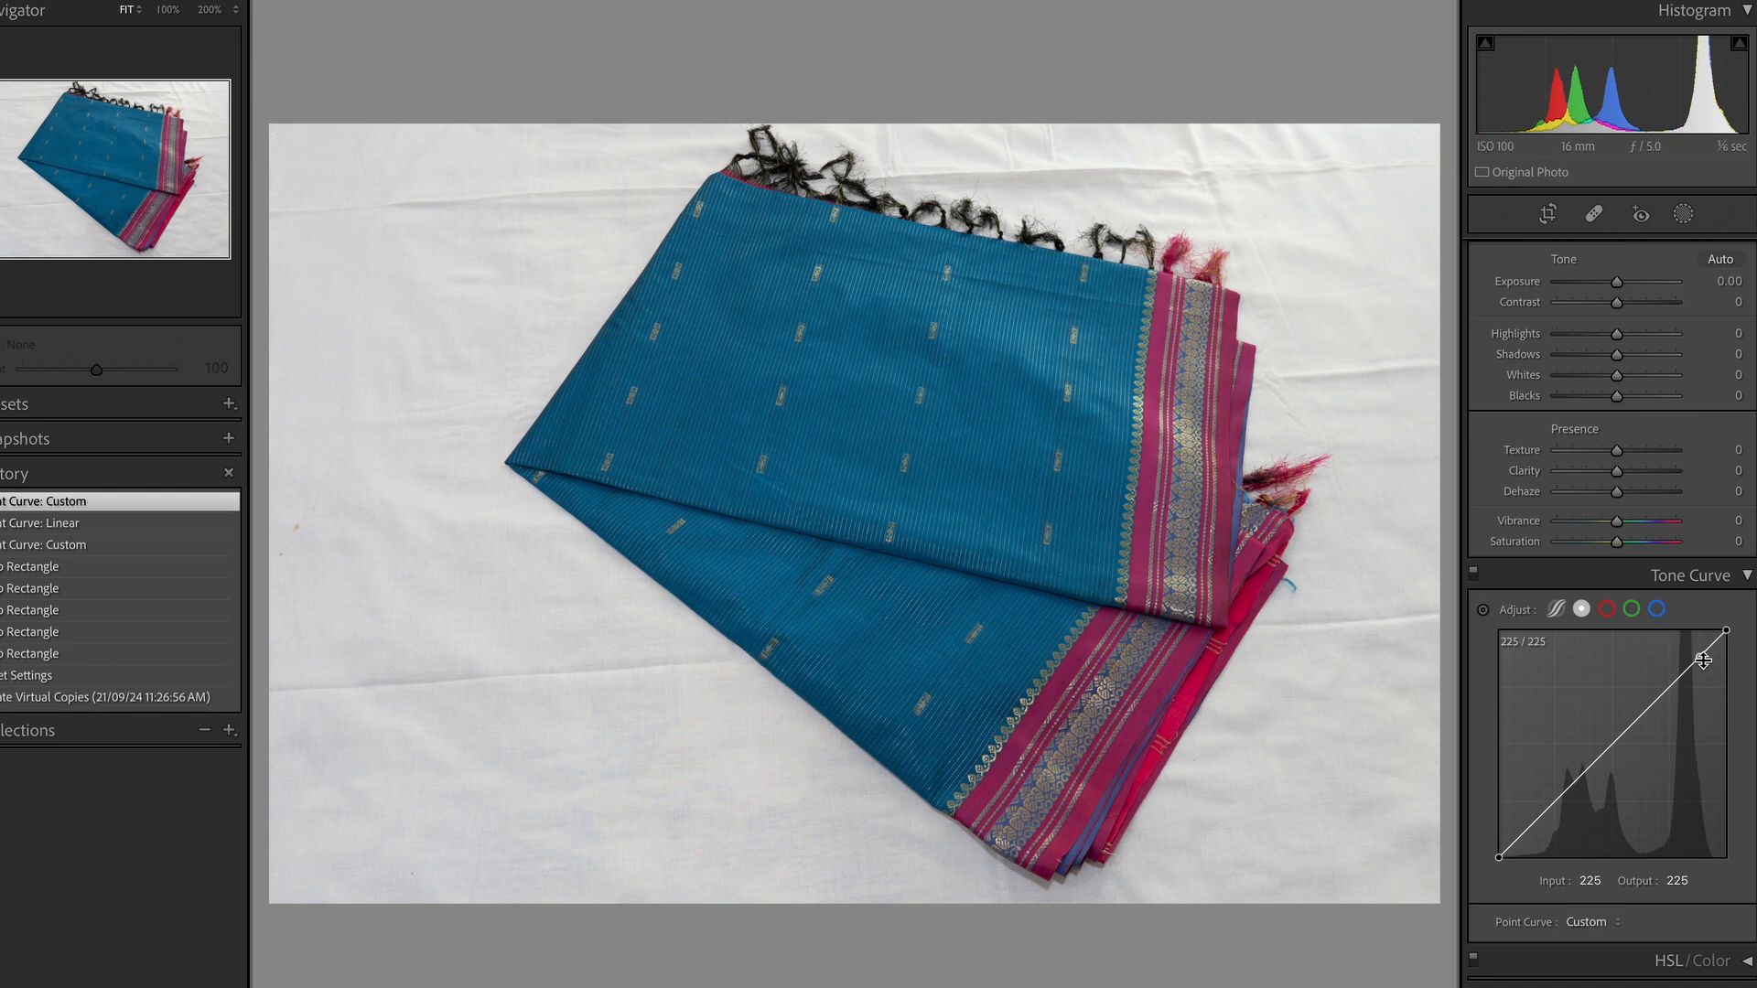
left_click_drag(1701, 660, 1685, 639)
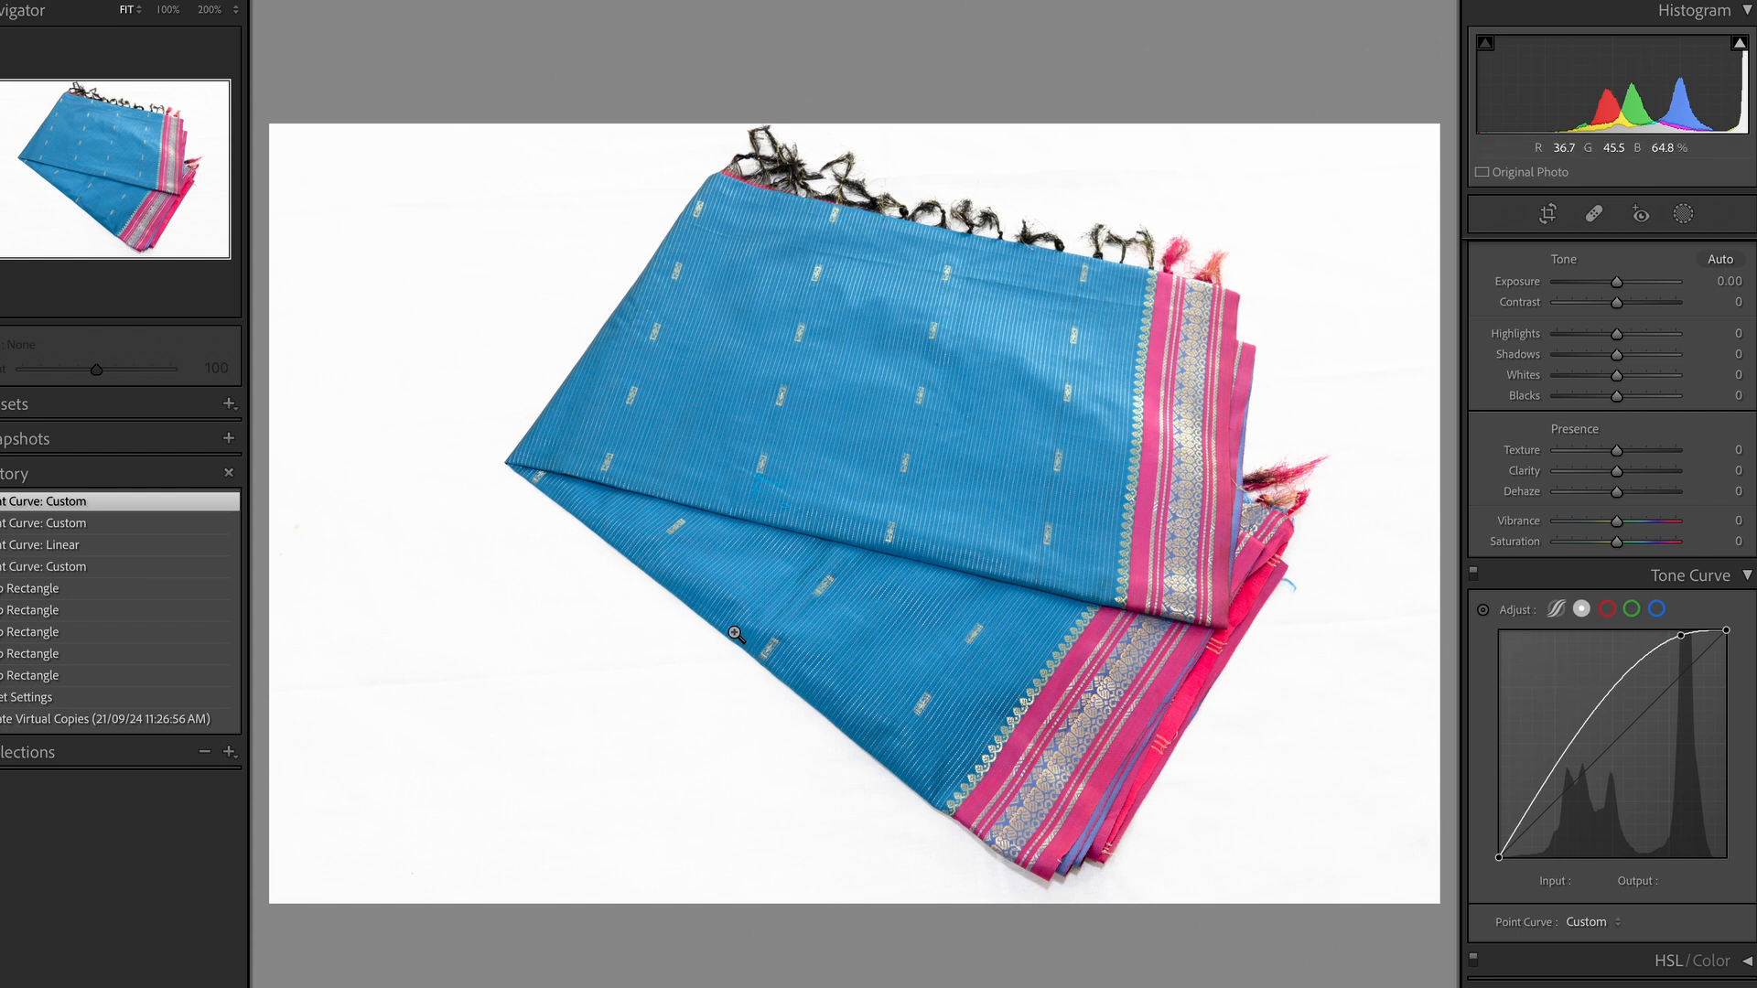
- Compare the moved white endpoint edit with the lifted highlight point edit by switching between their history states
left_click(99, 567)
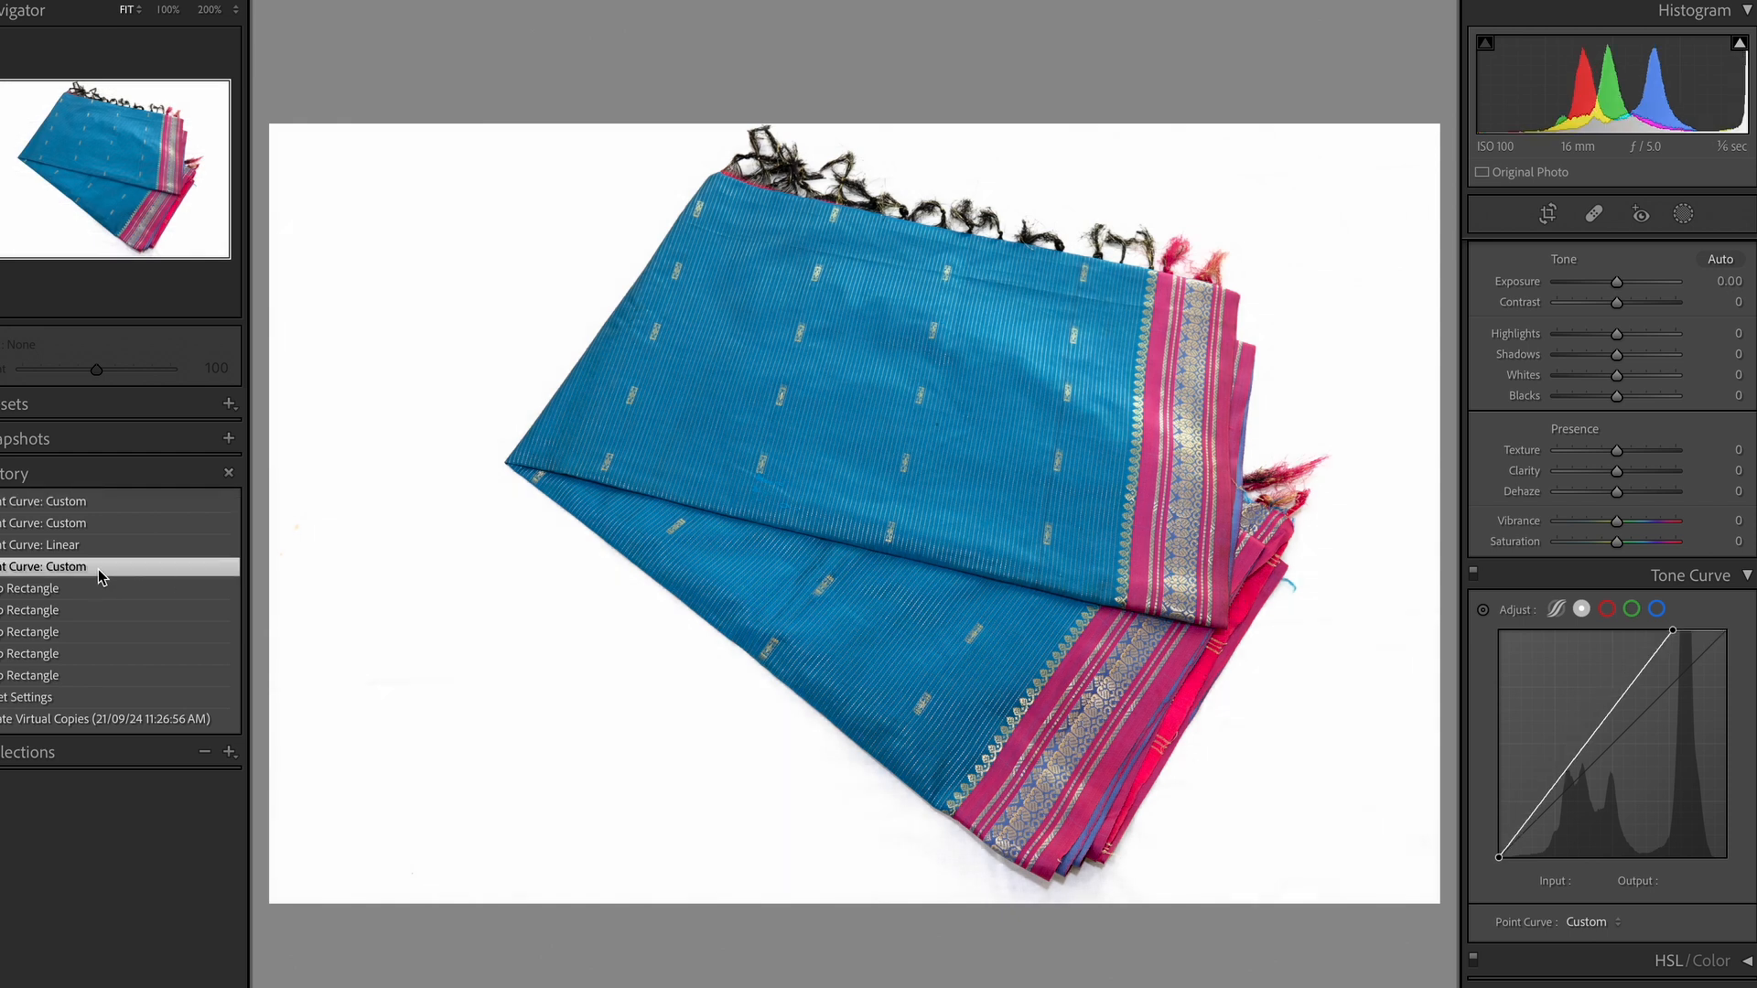
left_click(89, 505)
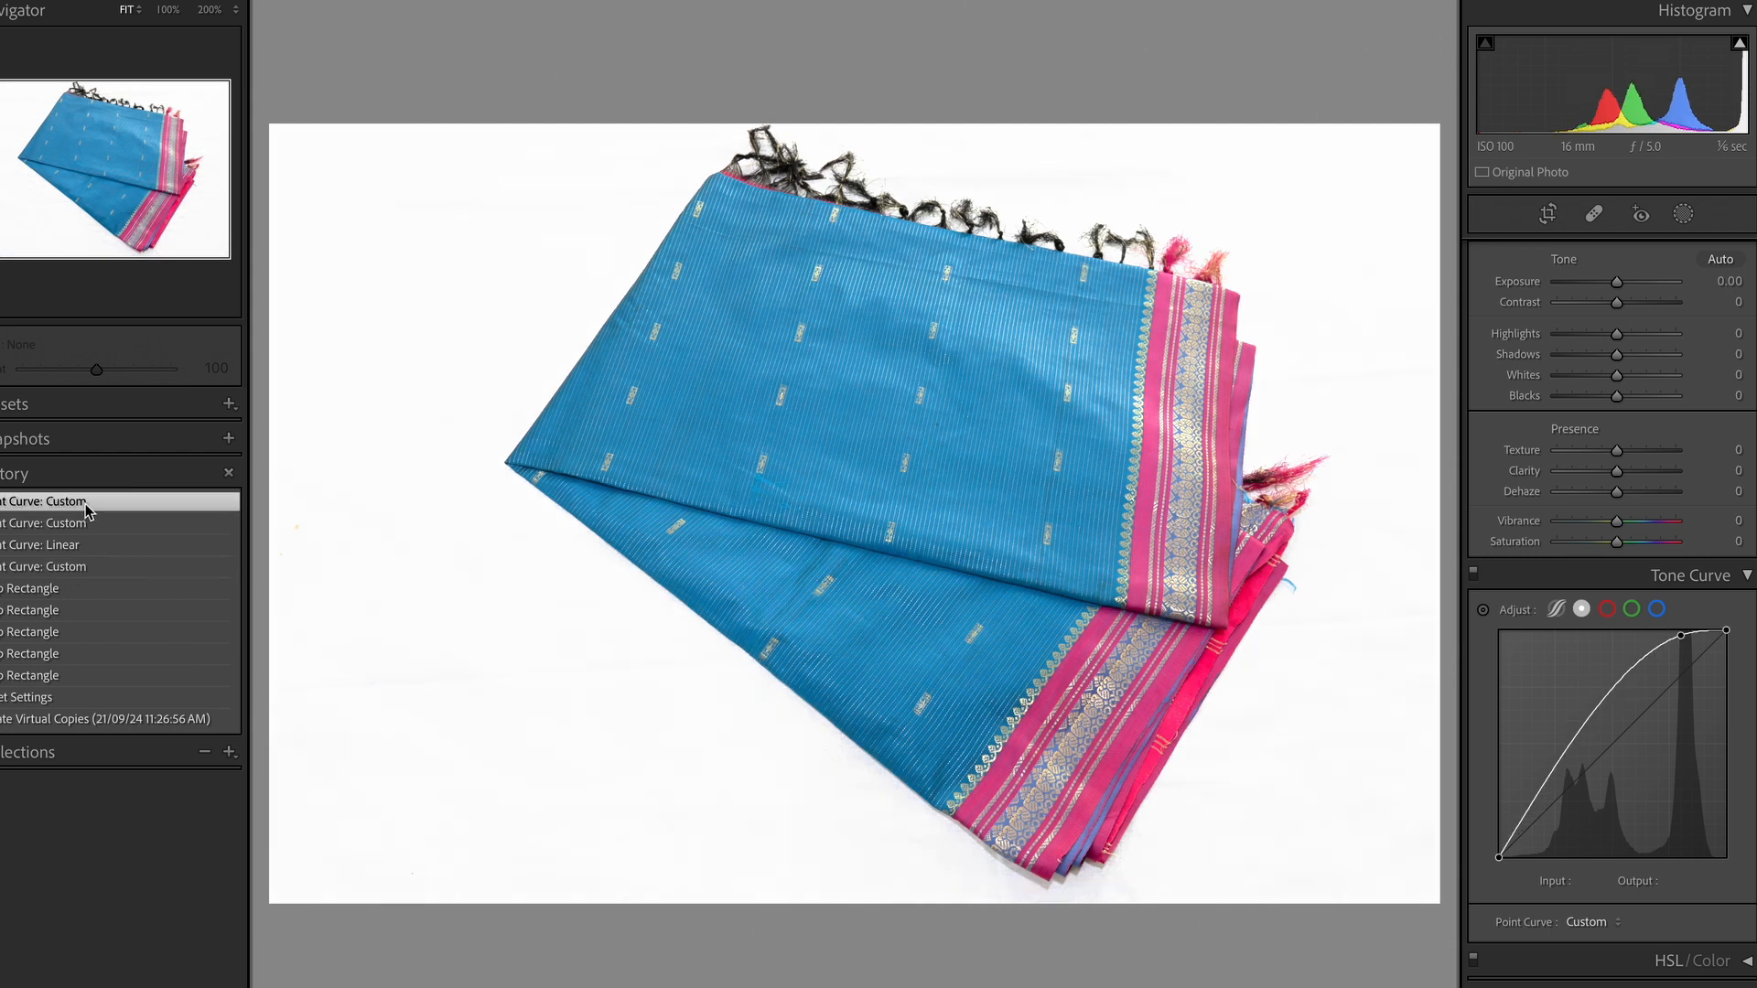
left_click(91, 568)
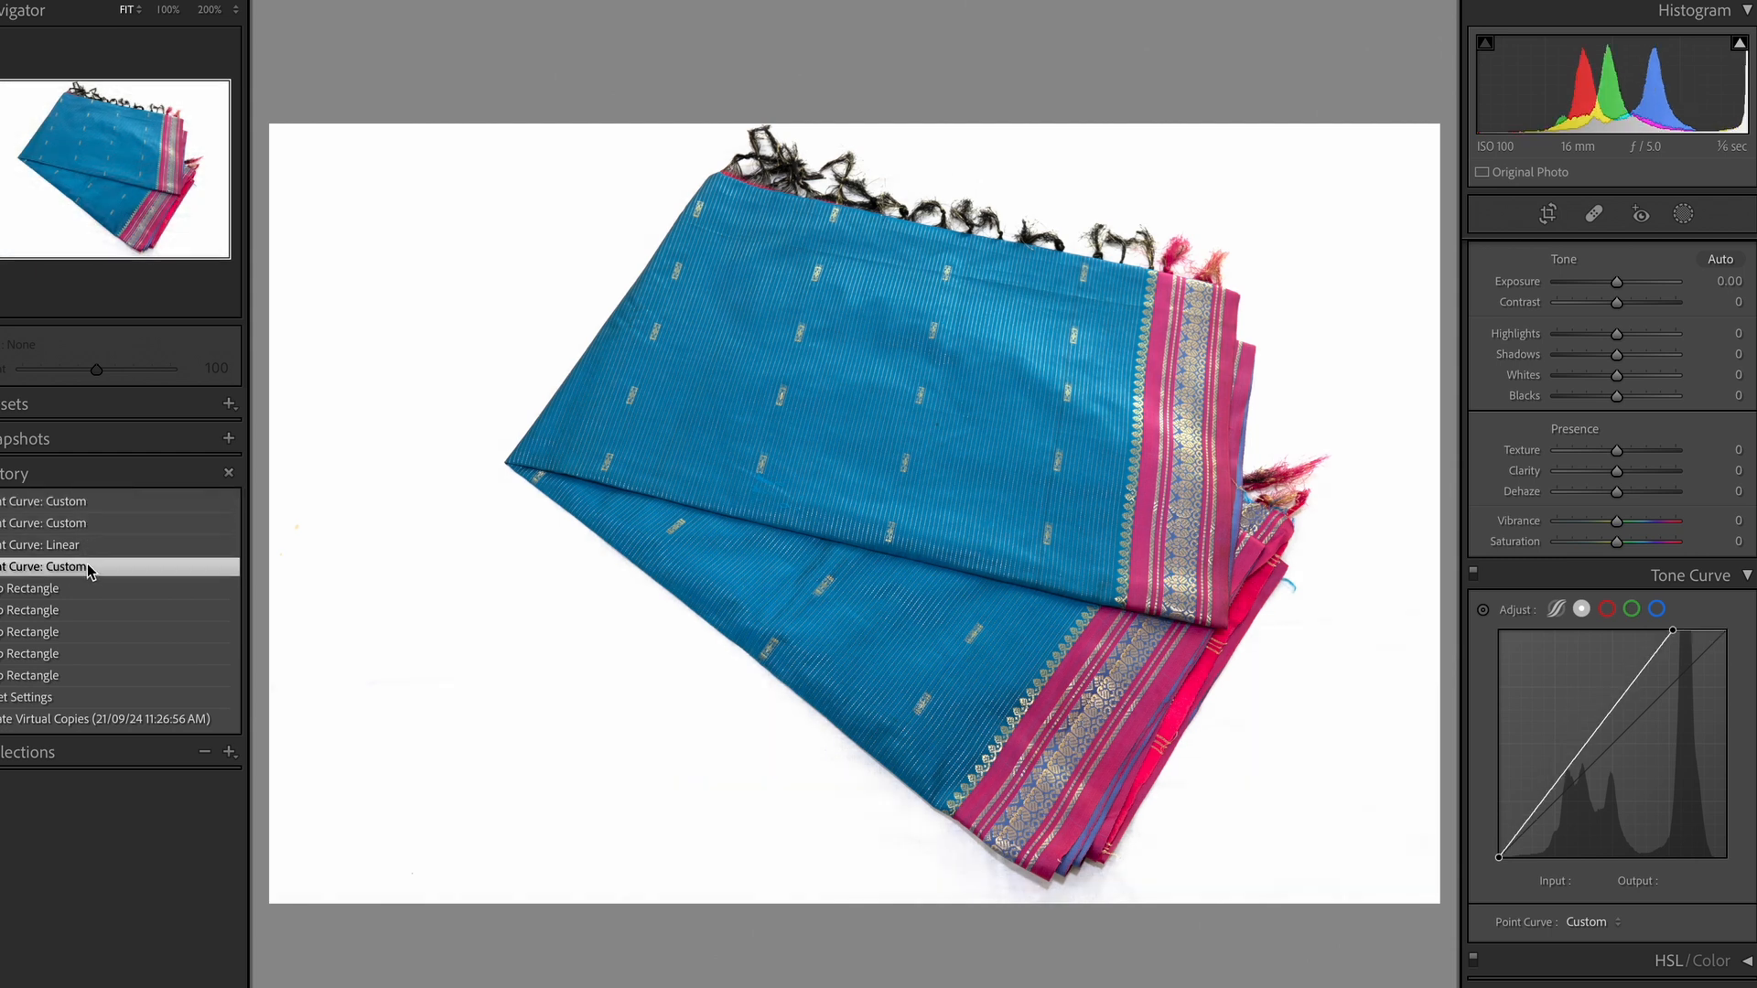
left_click(74, 505)
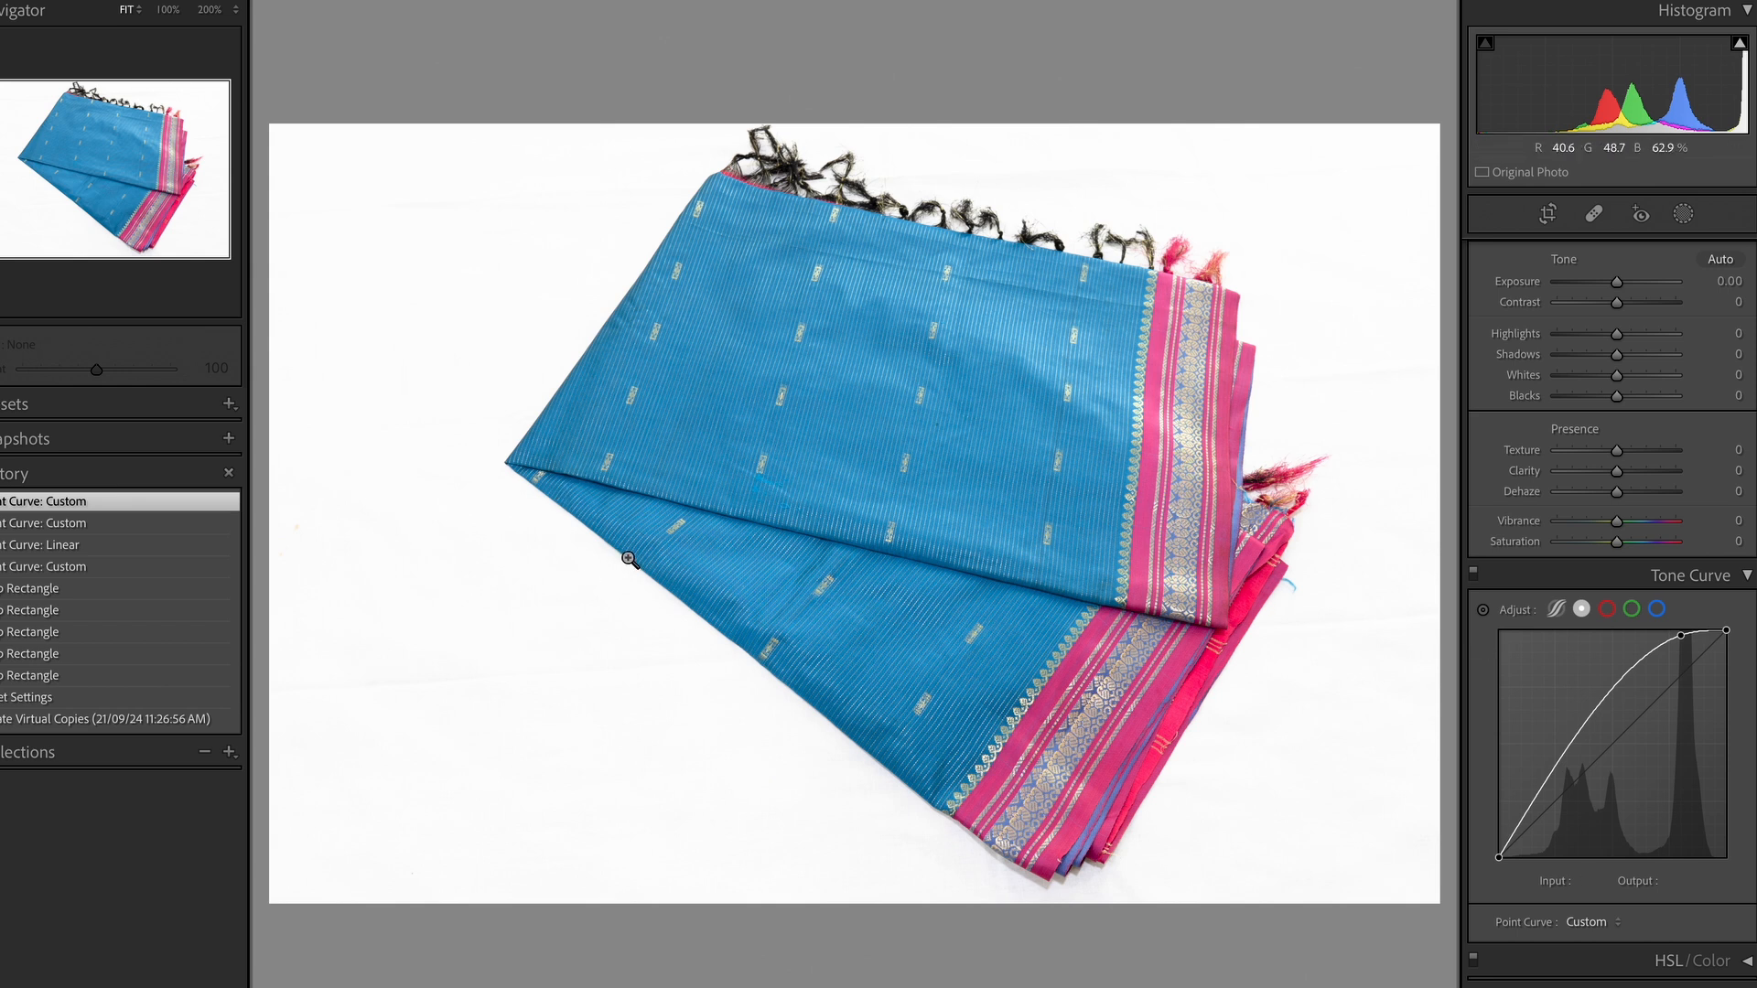
- Go to the next photo and move its tone curve's black endpoint to input 25, output 0
key("Right")
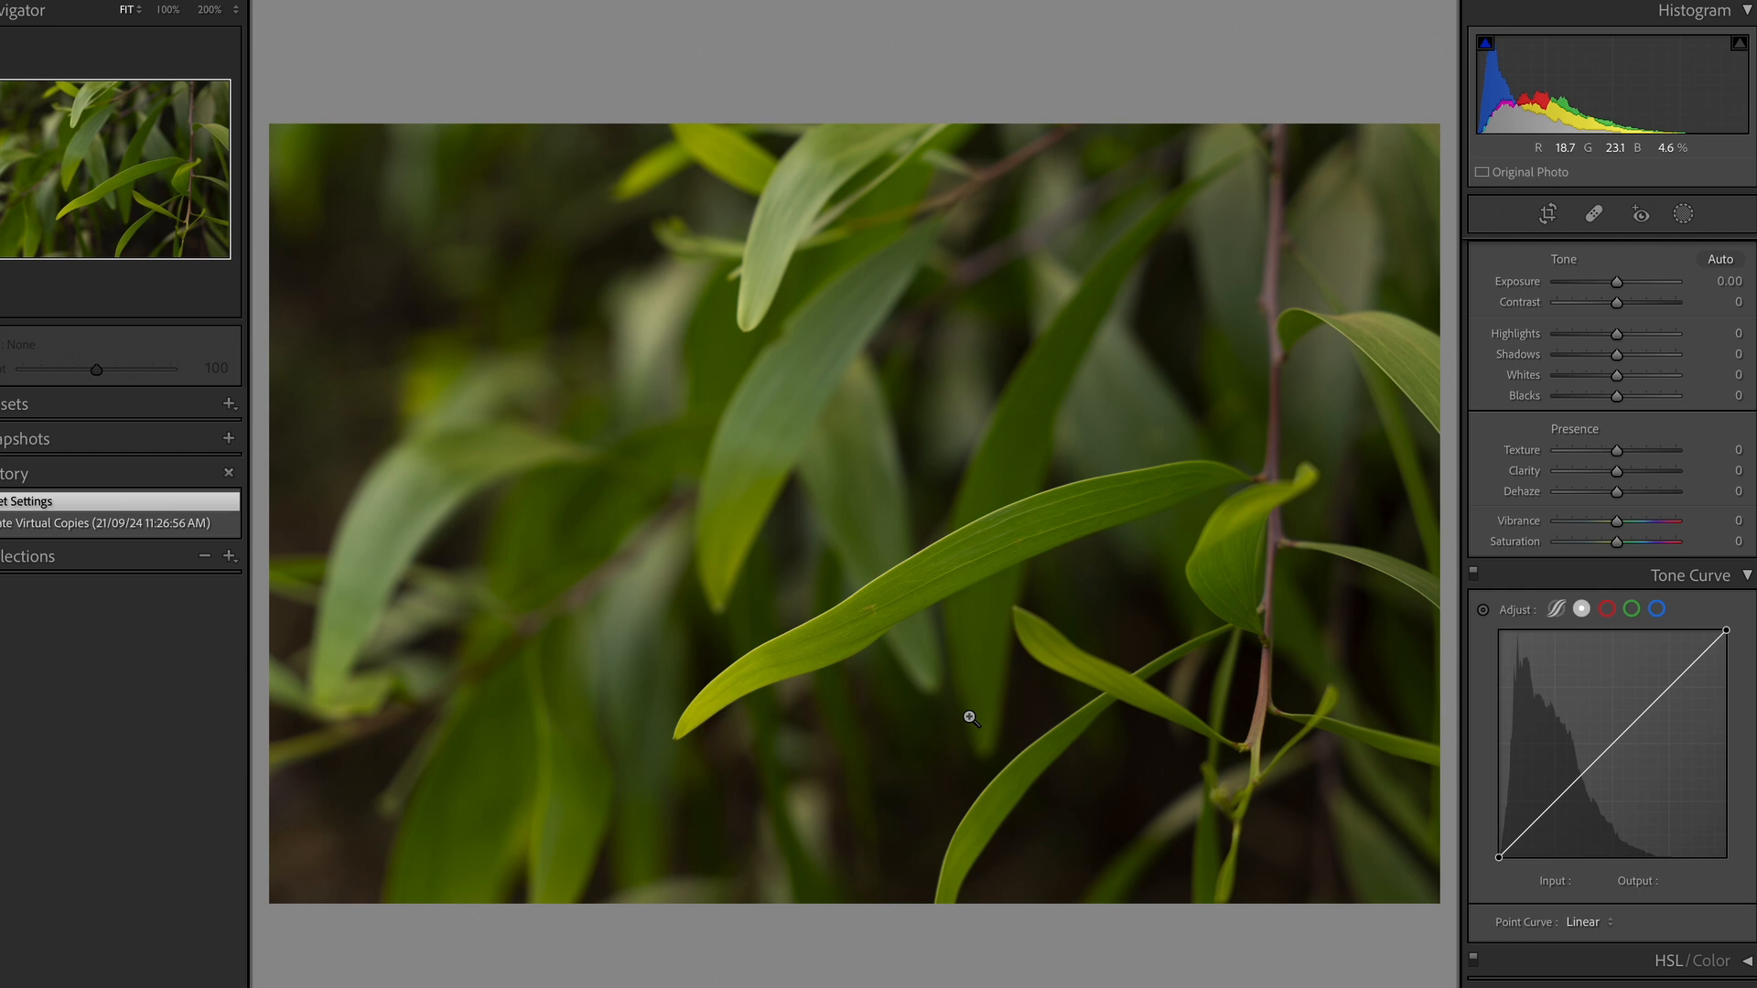
left_click_drag(1726, 630, 1686, 635)
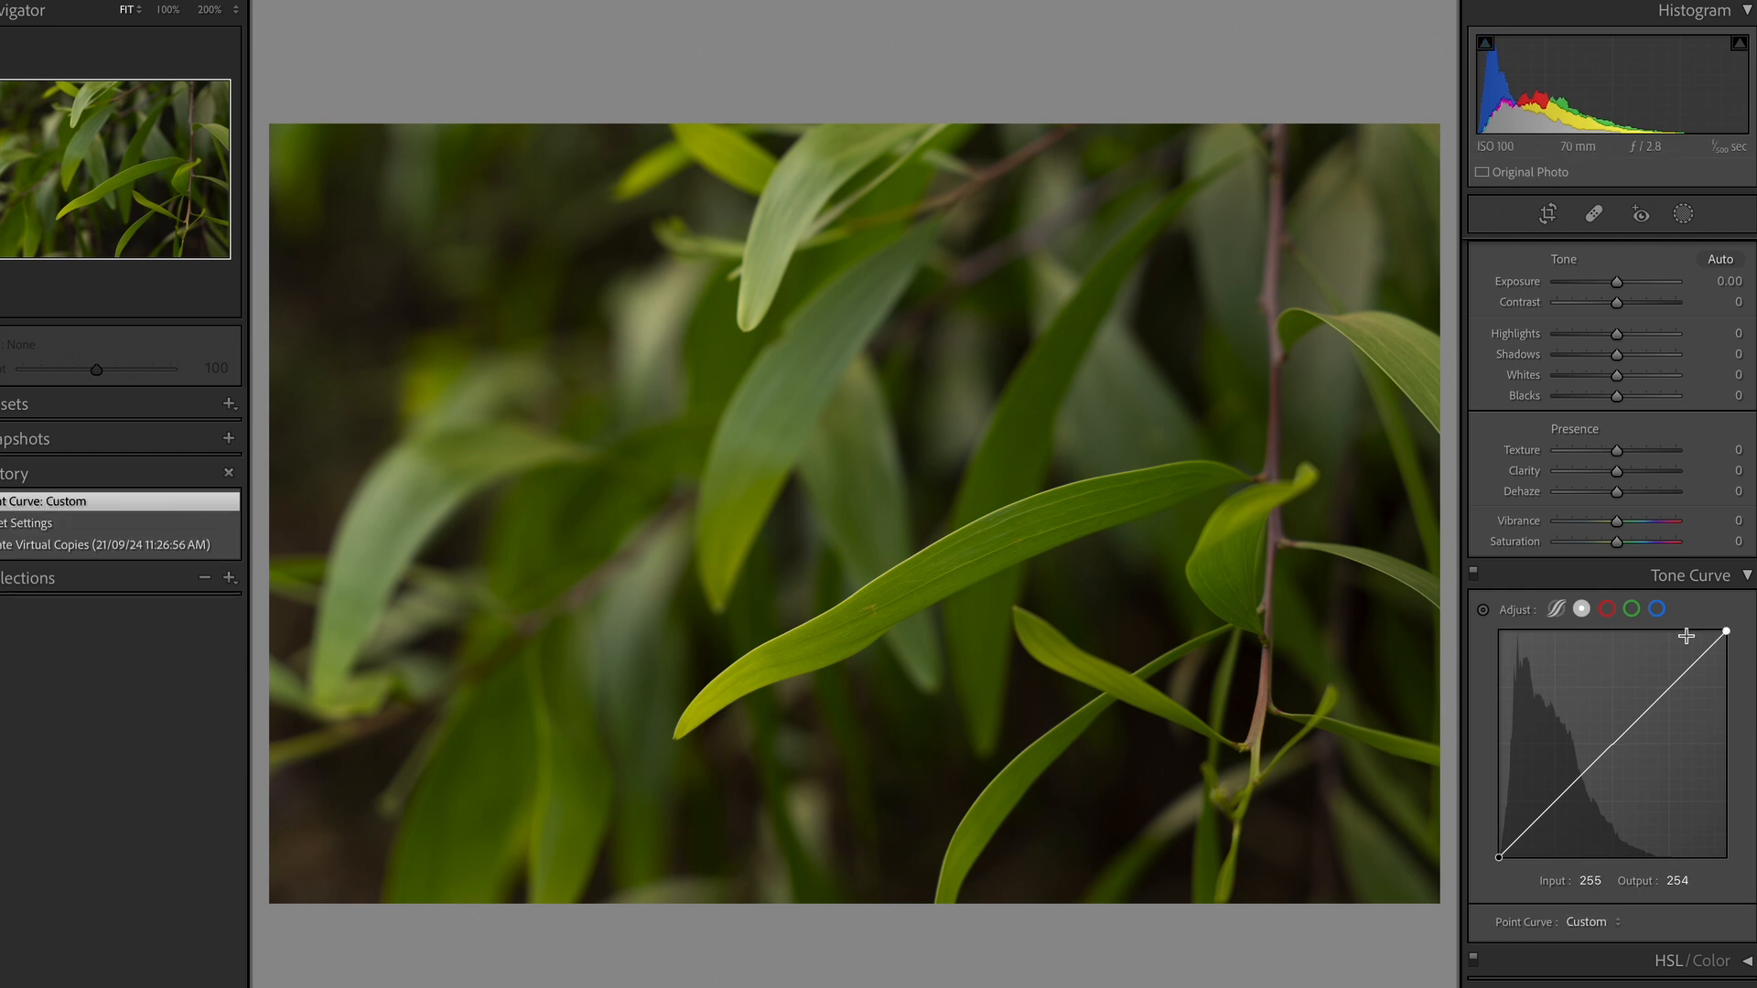
left_click_drag(1727, 633, 1725, 630)
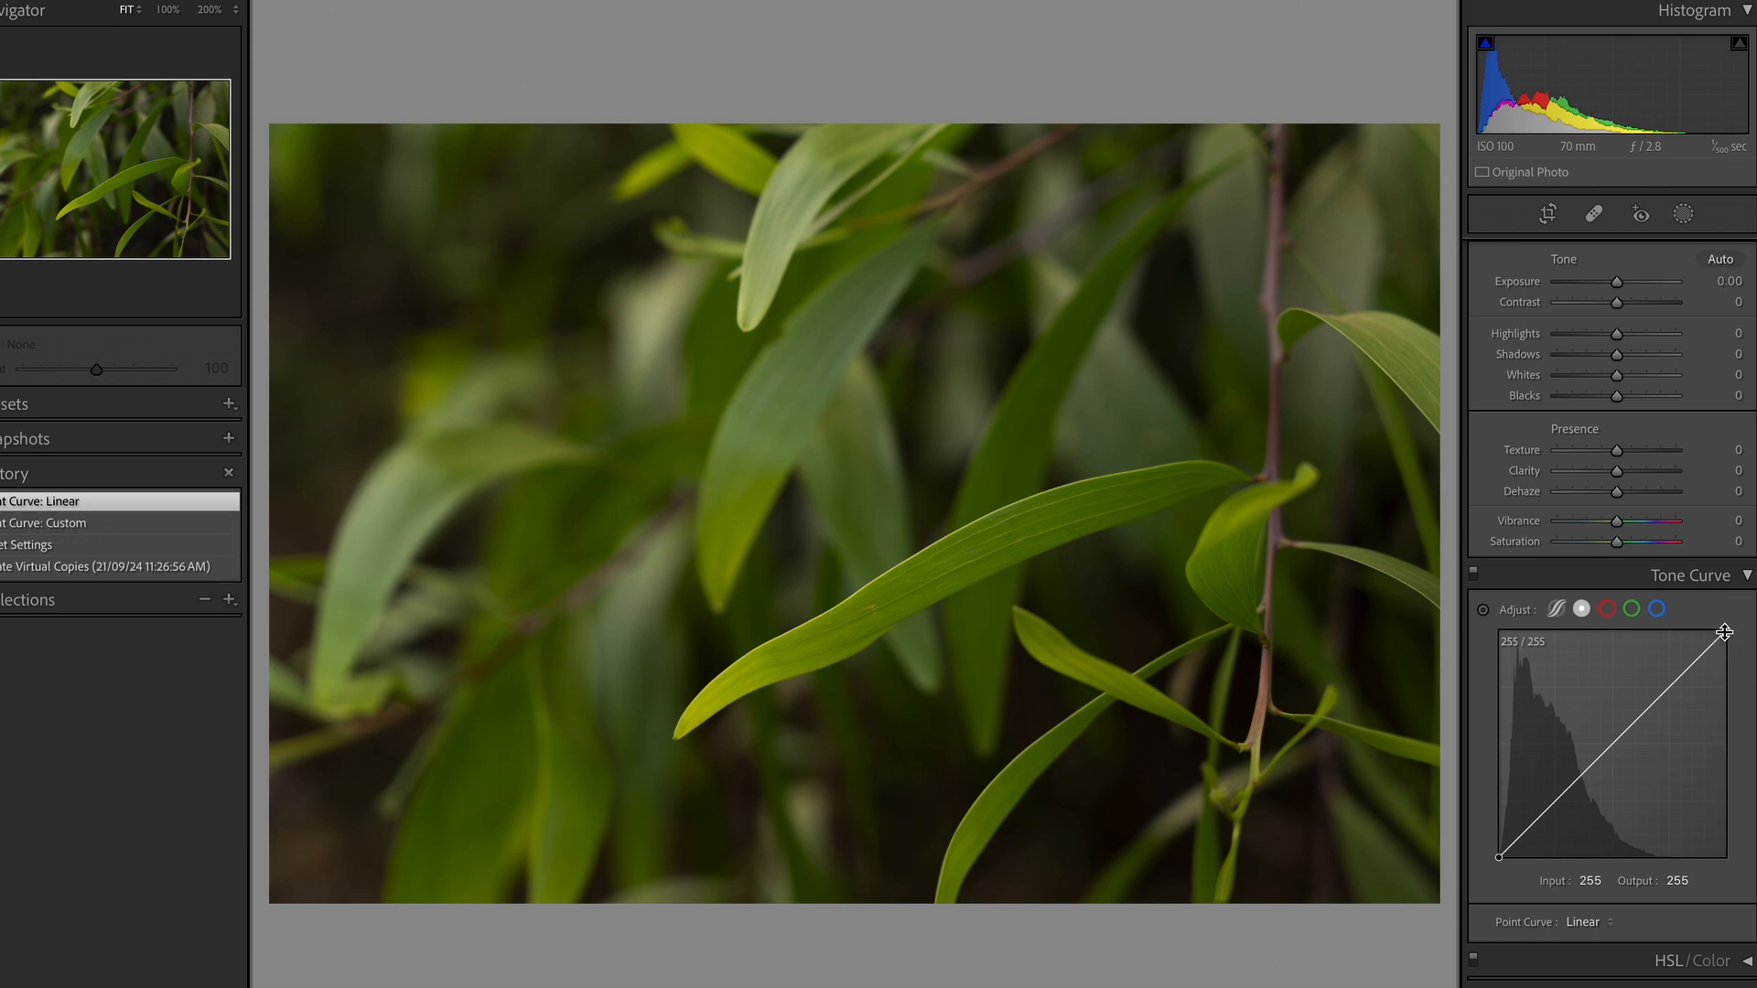
left_click(1498, 859)
left_click_drag(1498, 860, 1521, 860)
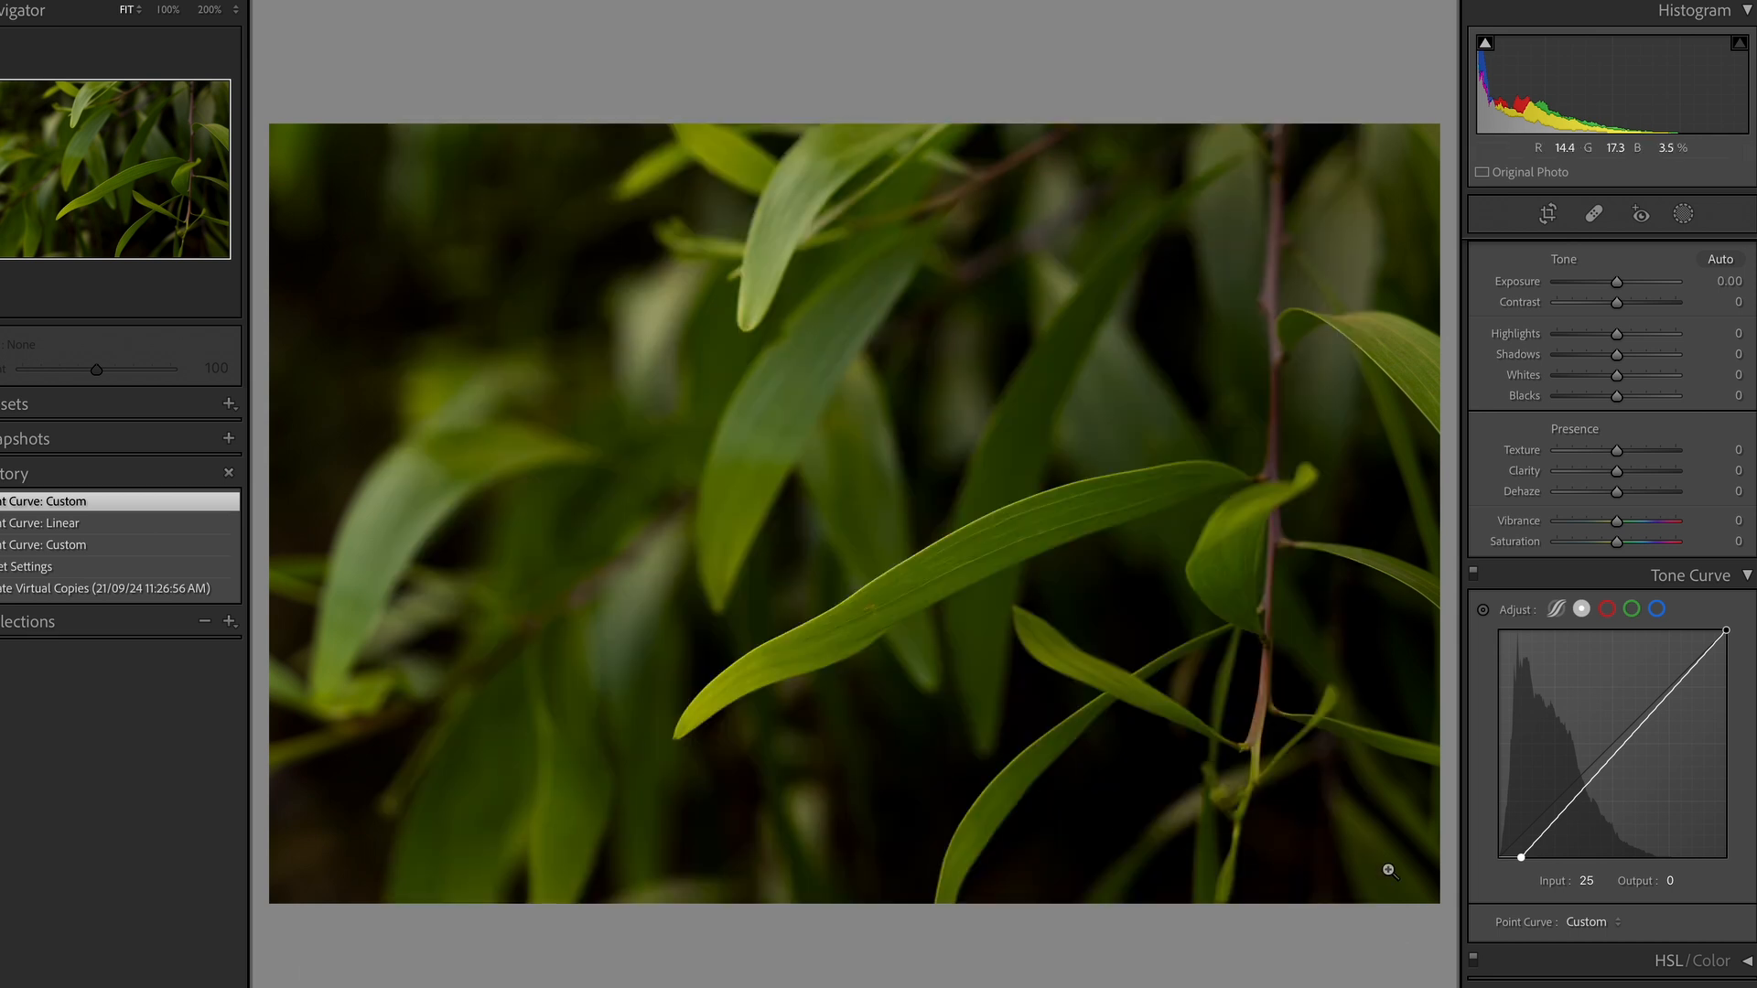
- Invert the leaf photo's tone curve by moving the black endpoint to output 255 and the white endpoint to output 0
left_click_drag(1523, 865, 1499, 631)
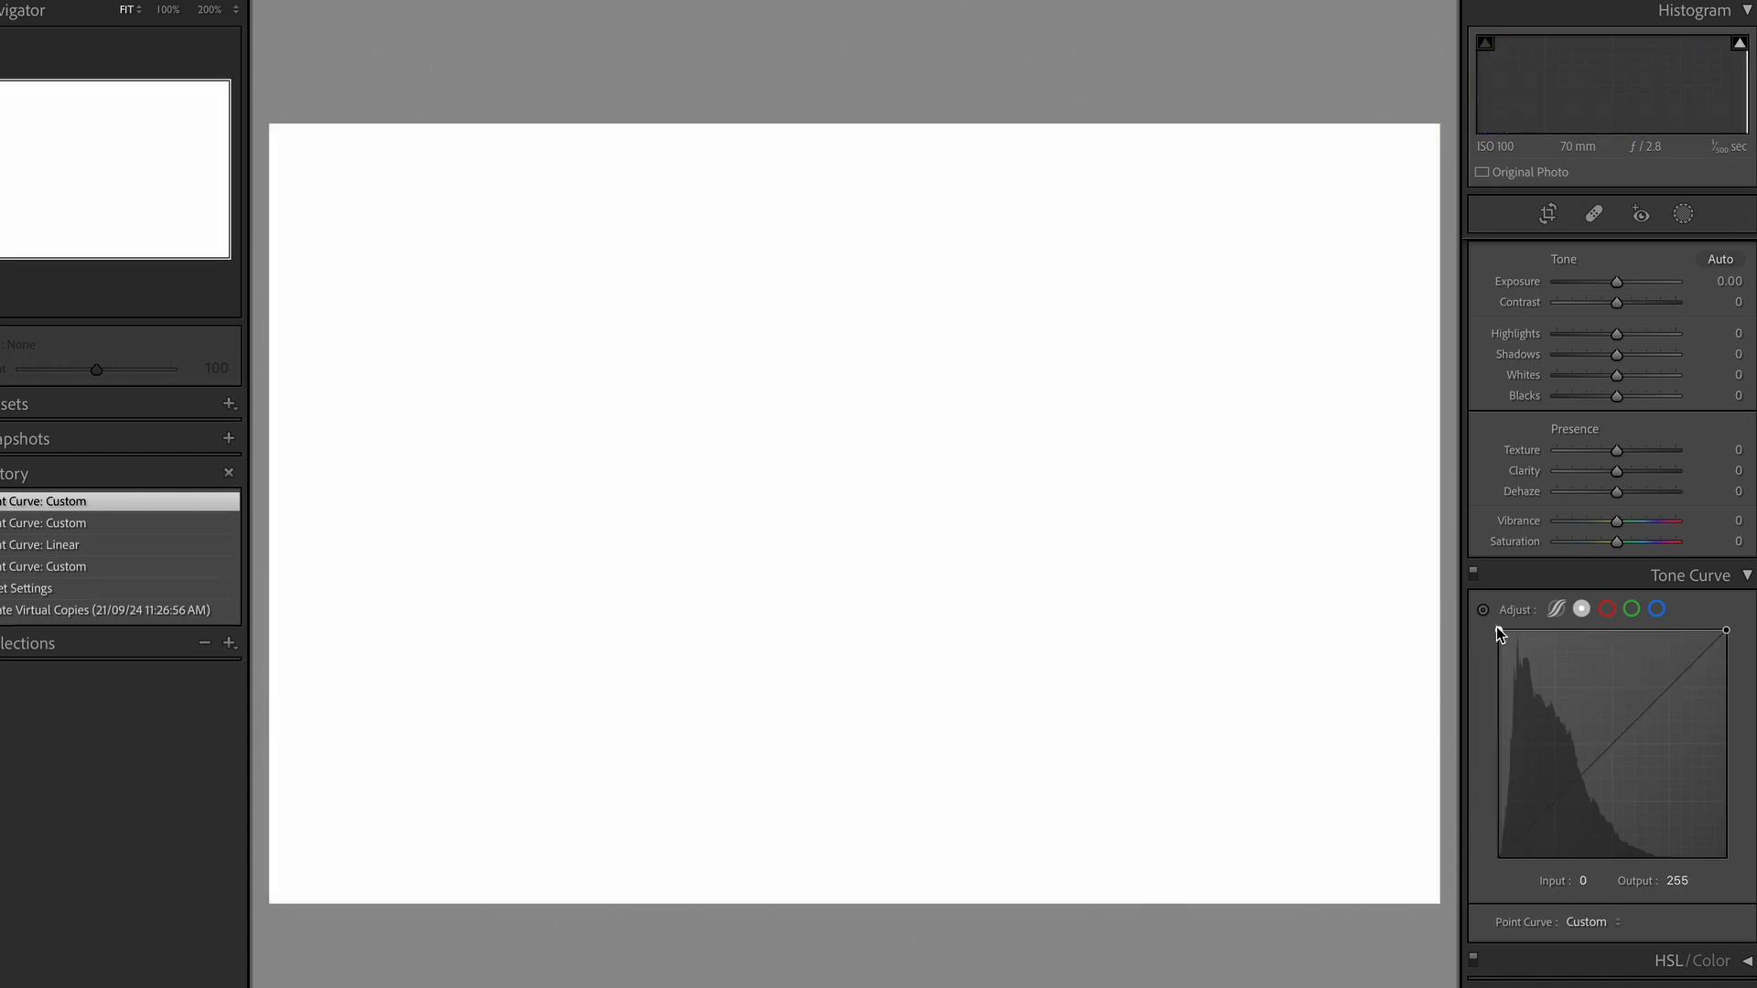
left_click_drag(1726, 631, 1725, 857)
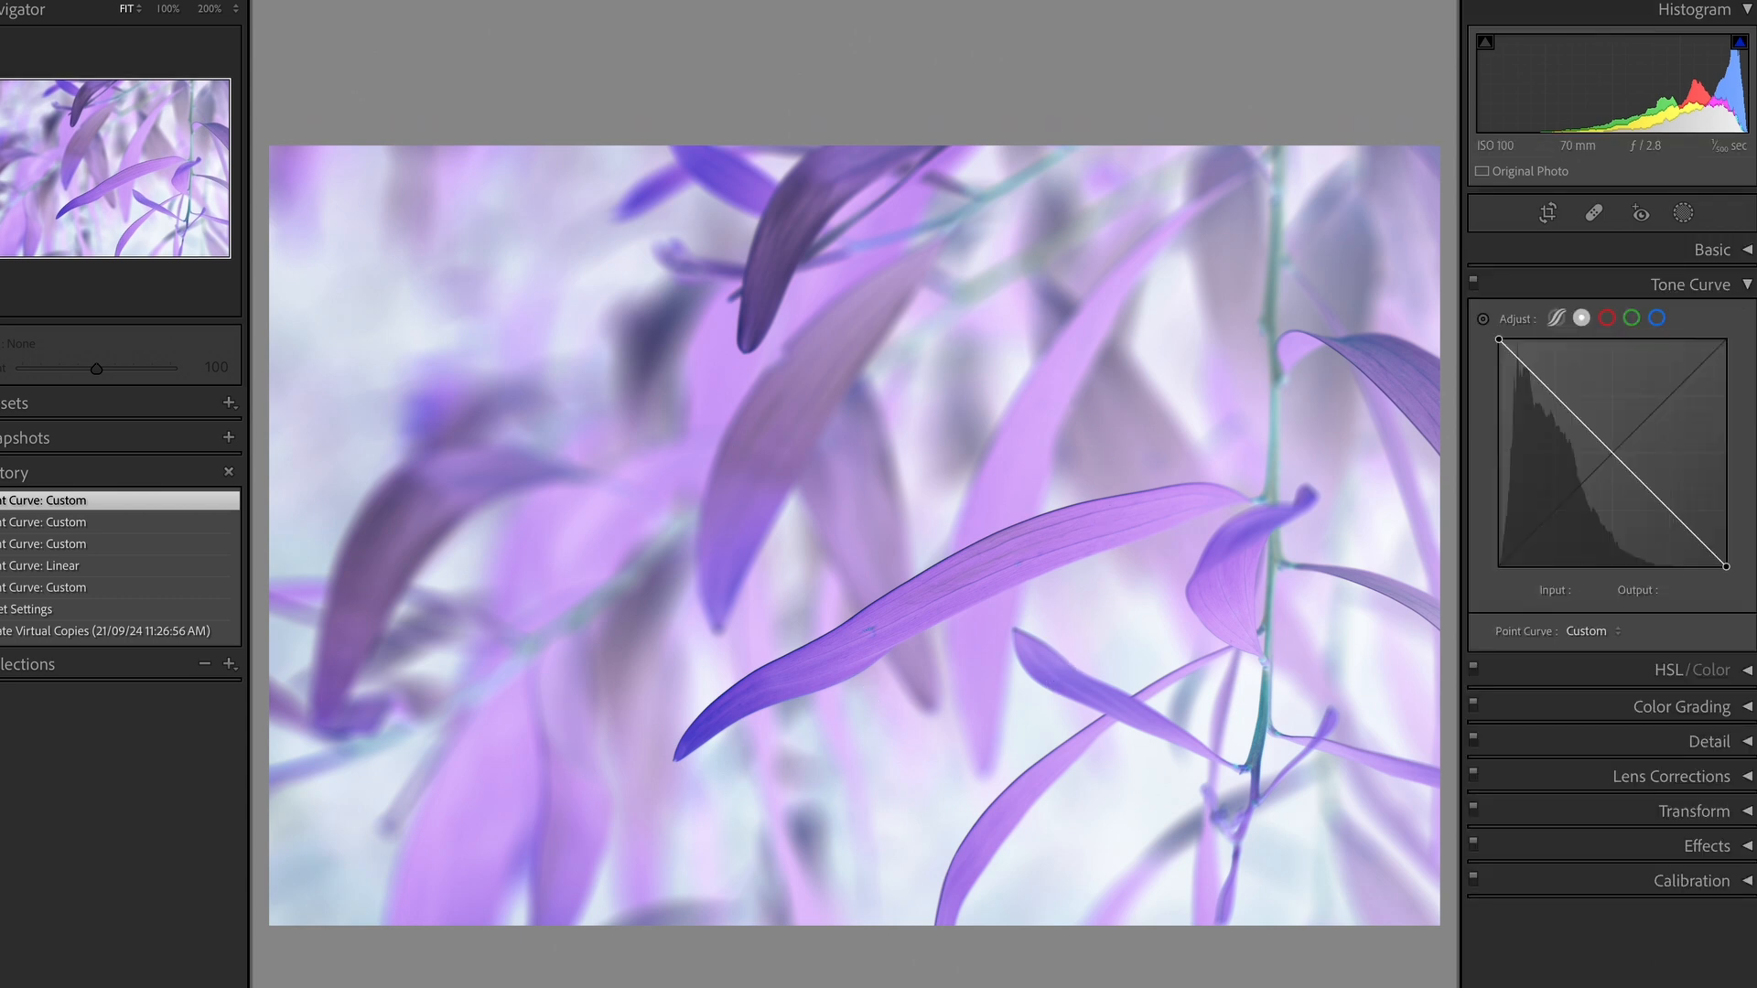
- Go to the next photo and turn on the clipping warnings
key("Right")
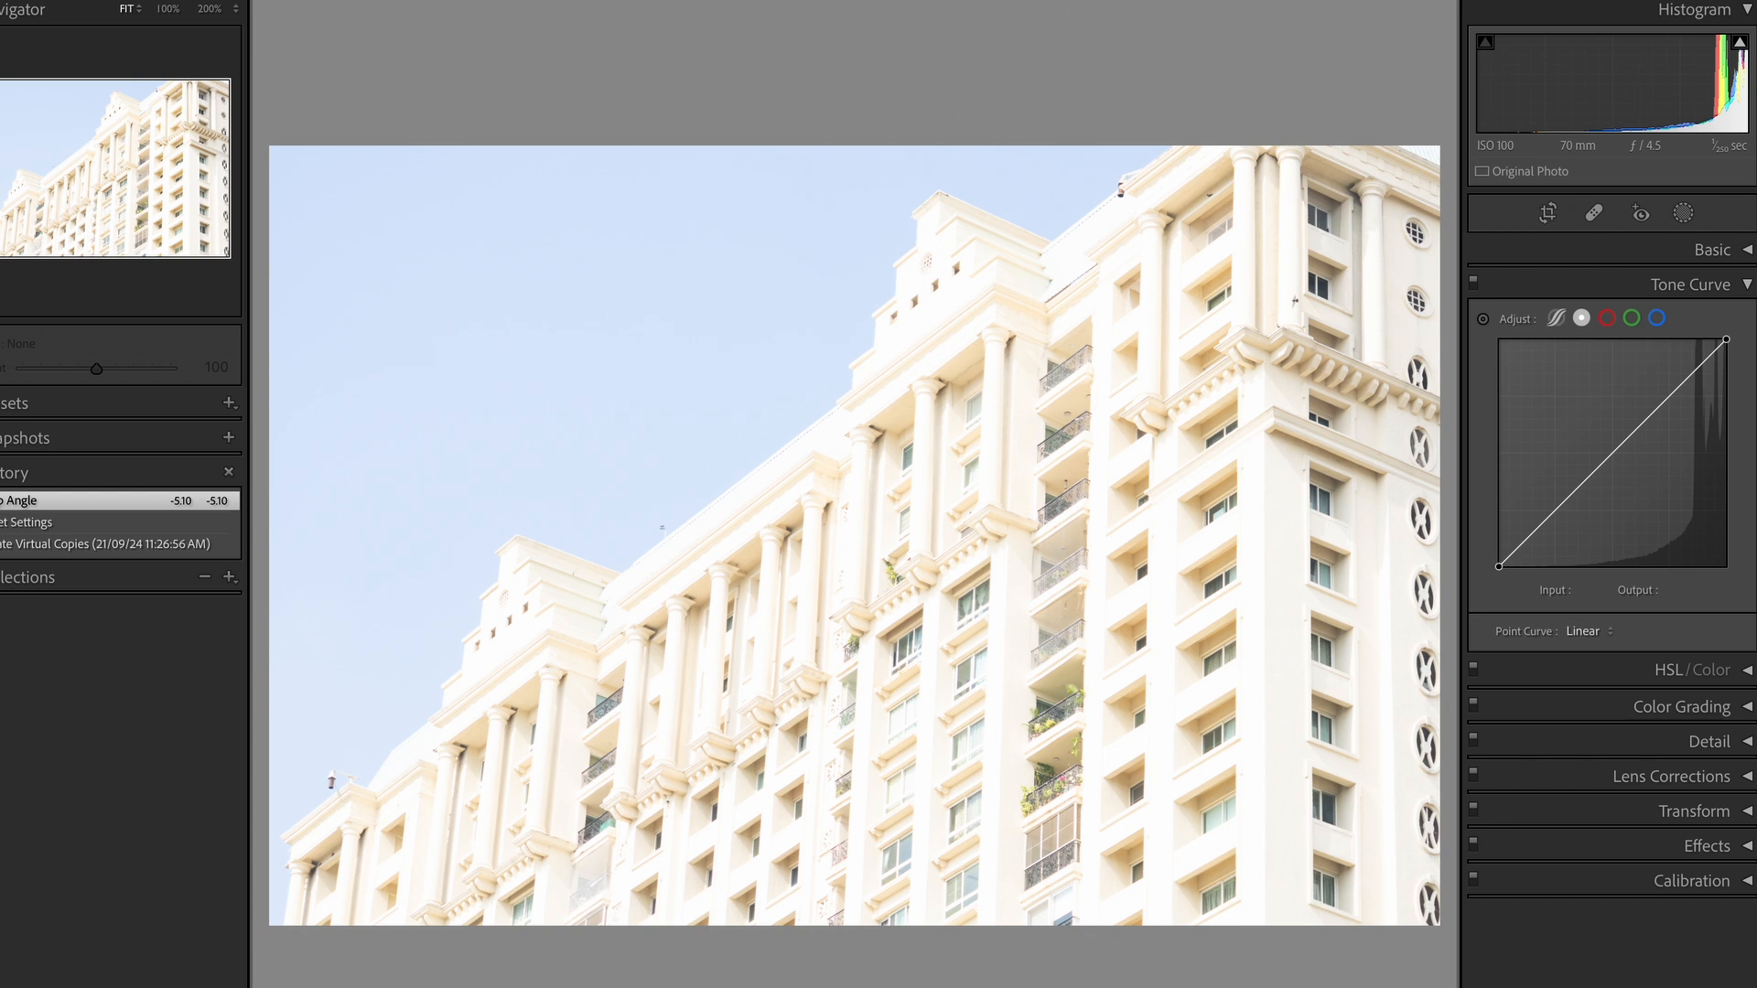
key("j")
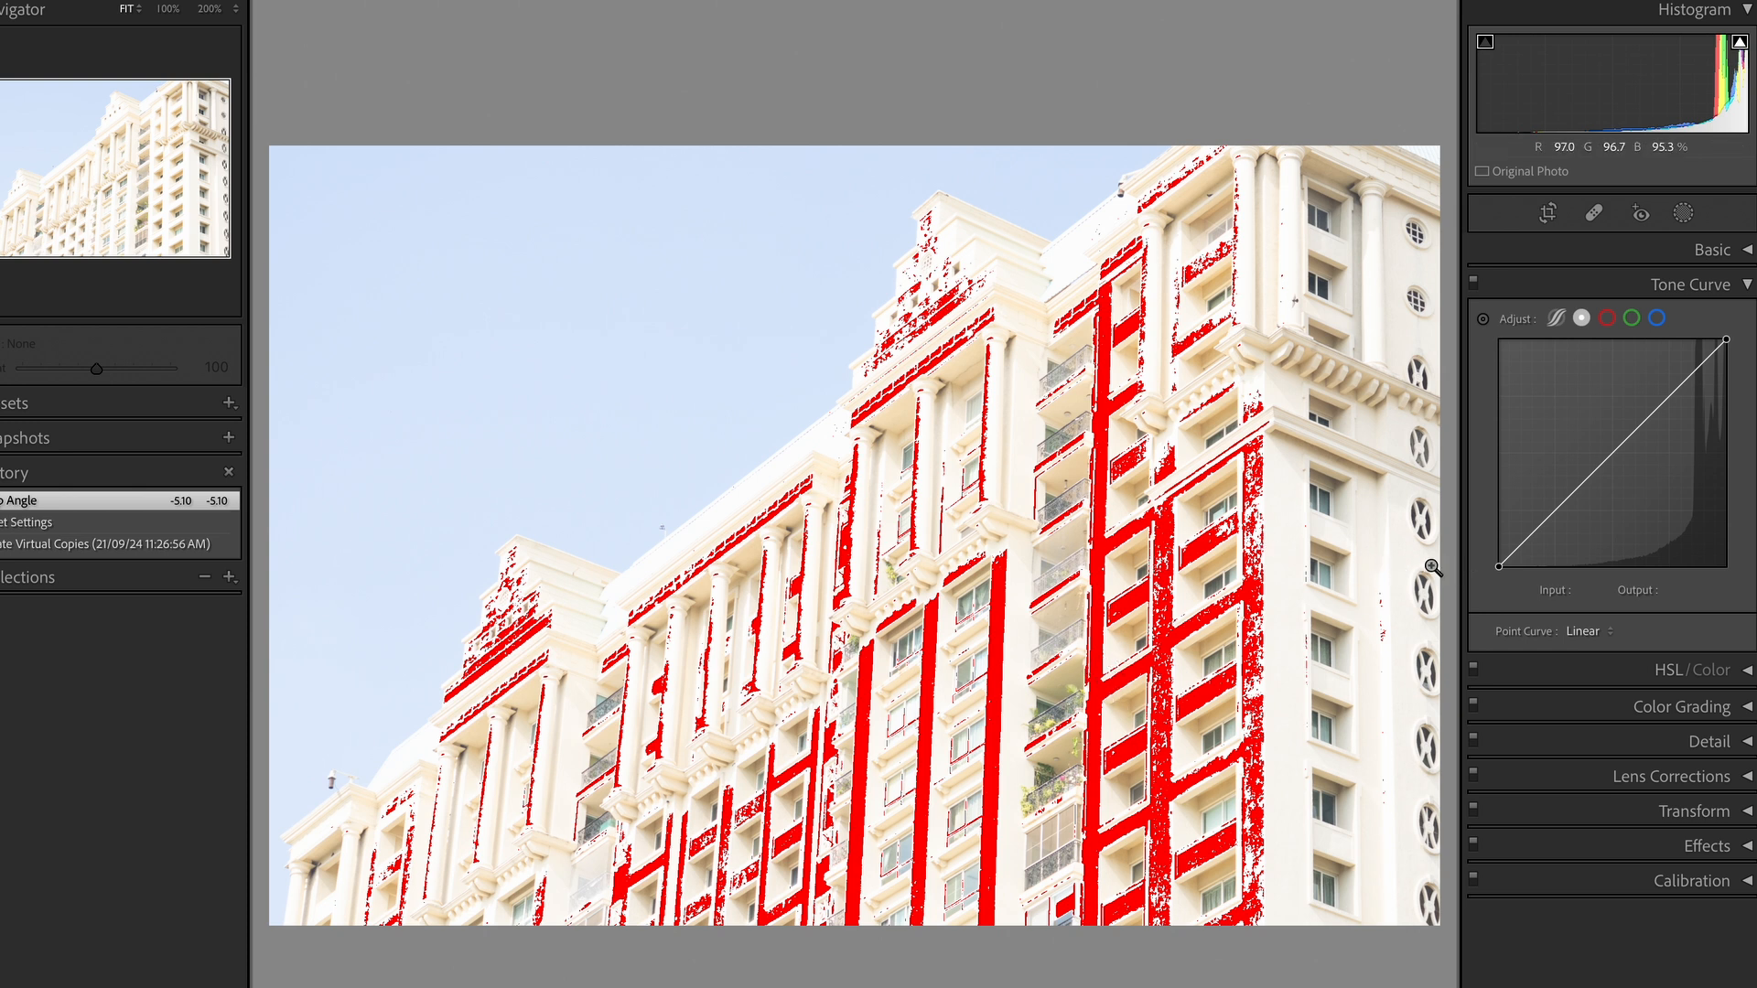
- Try darkening the building photo by moving the tone curve's black endpoint to input 125, output 0, and restore the linear curve
left_click_drag(1498, 569, 1612, 613)
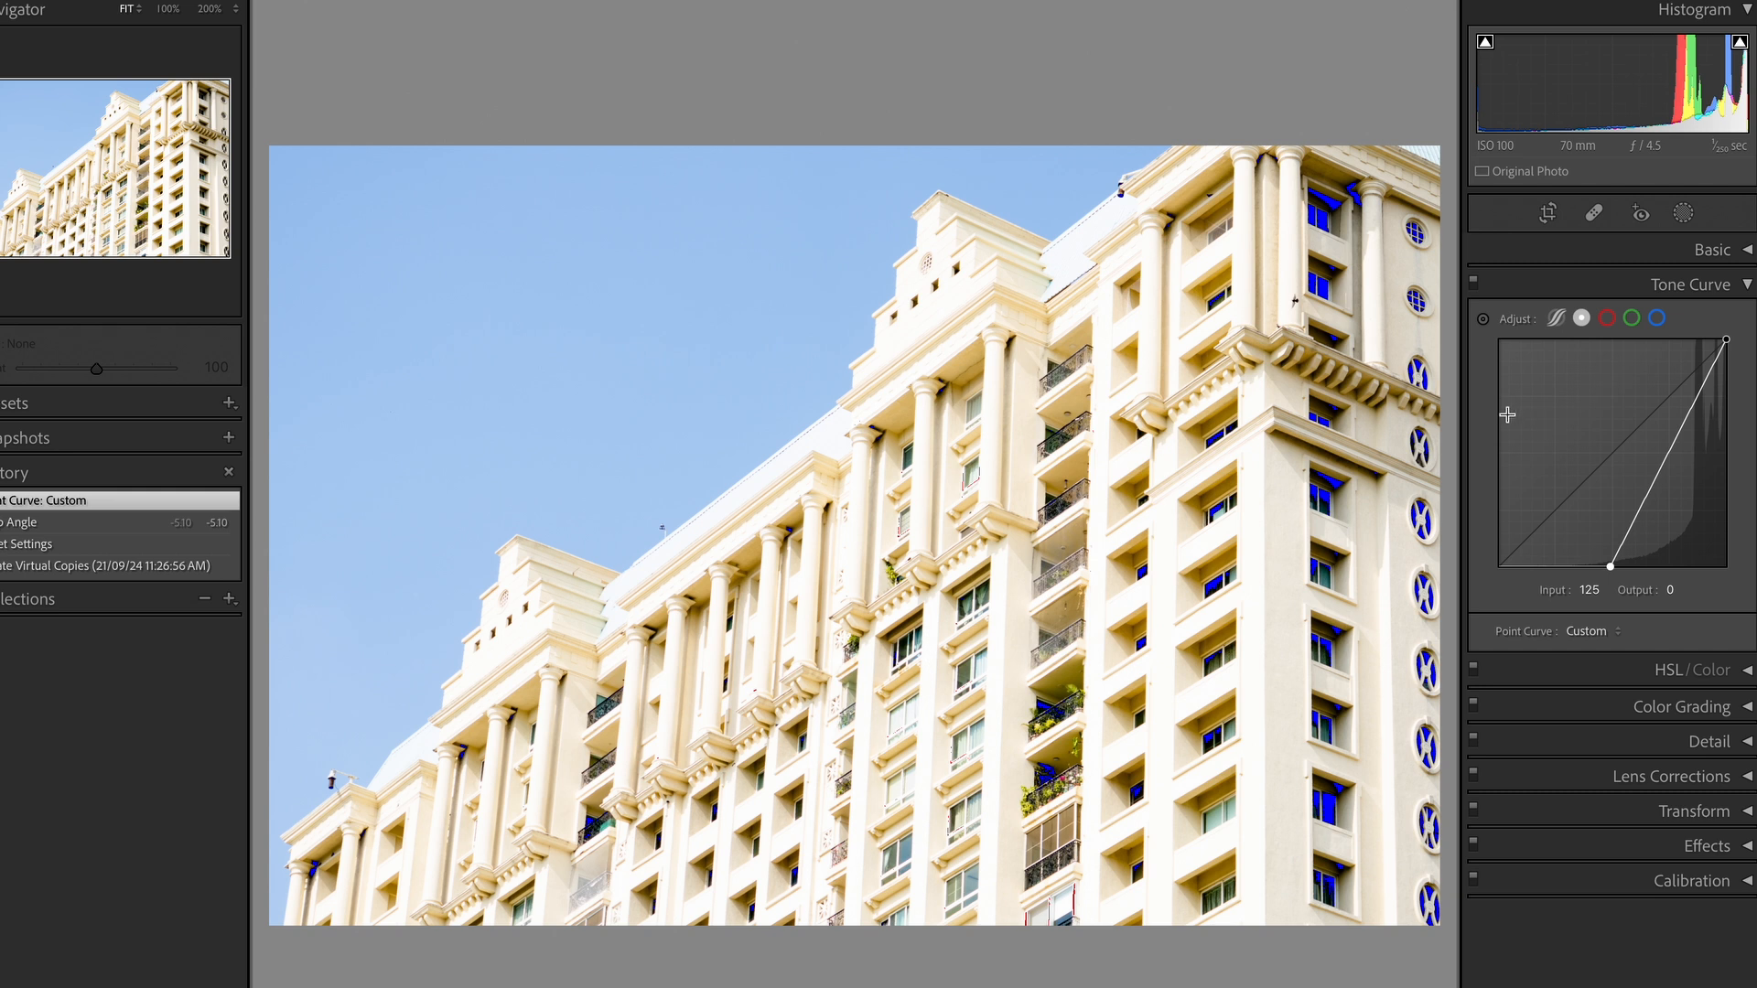
left_click(1336, 293)
left_click_drag(1610, 567, 1493, 569)
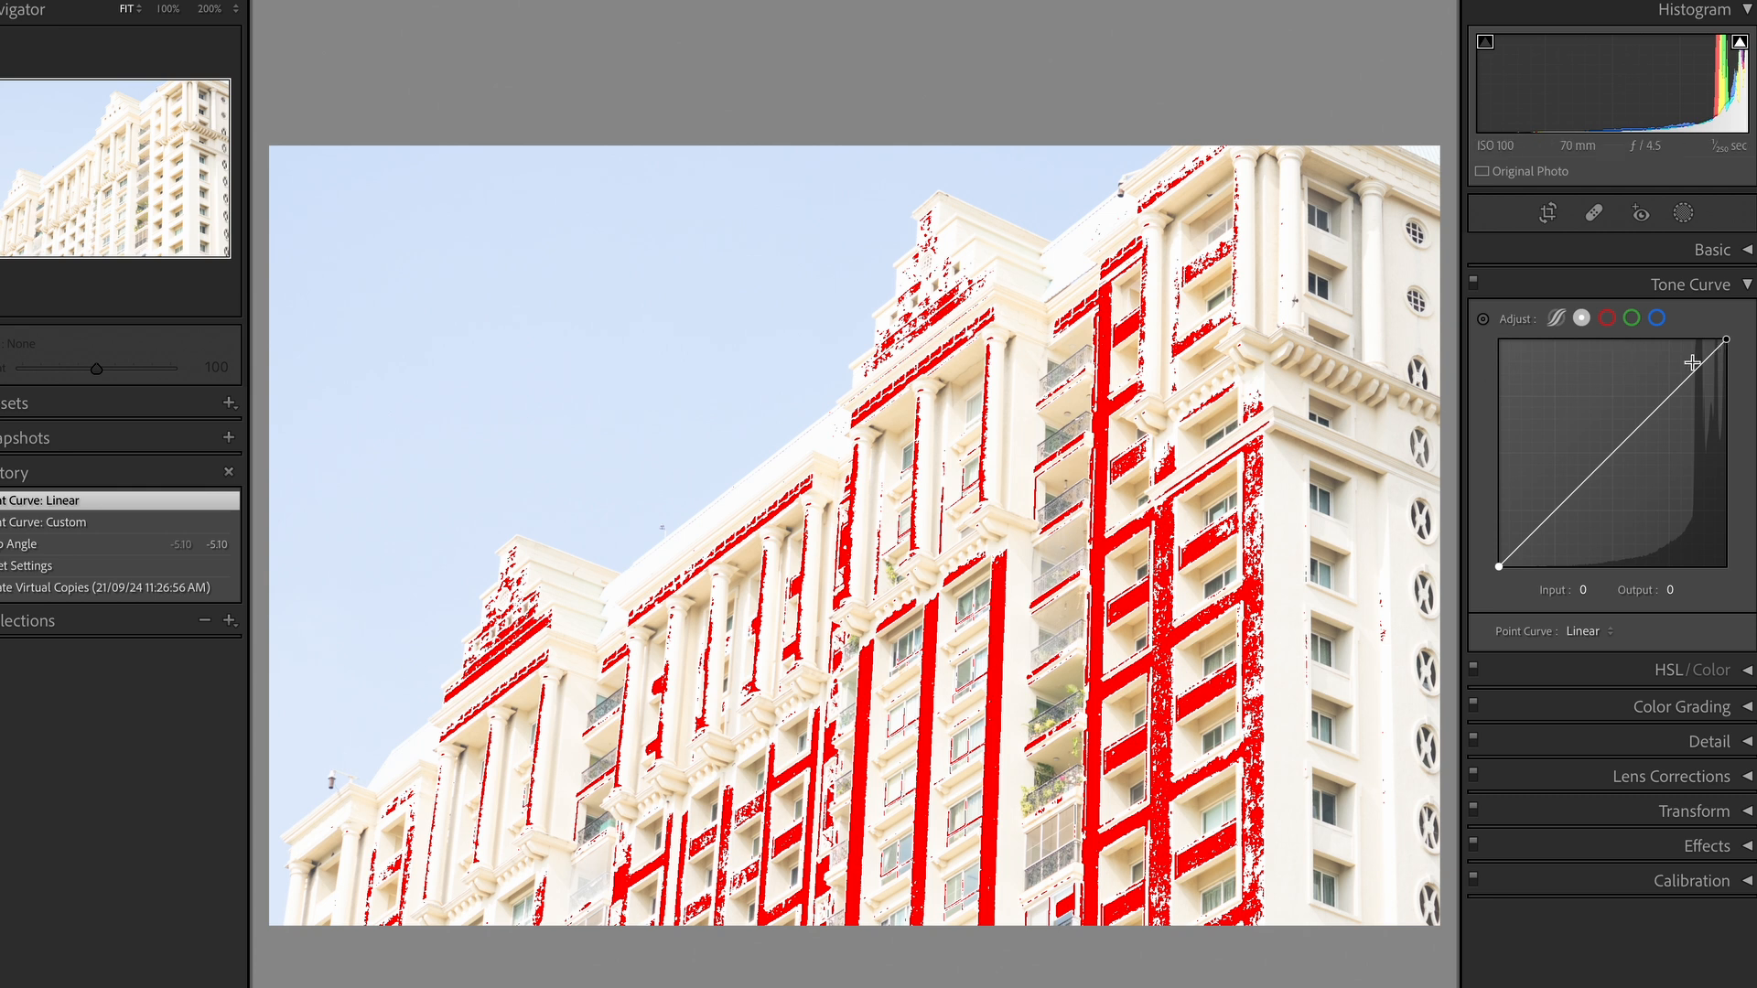
- Darken the building with tone curve points at input 247, output 228 in the highlights and input 100, output 19 in the shadows
left_click_drag(1714, 352, 1723, 366)
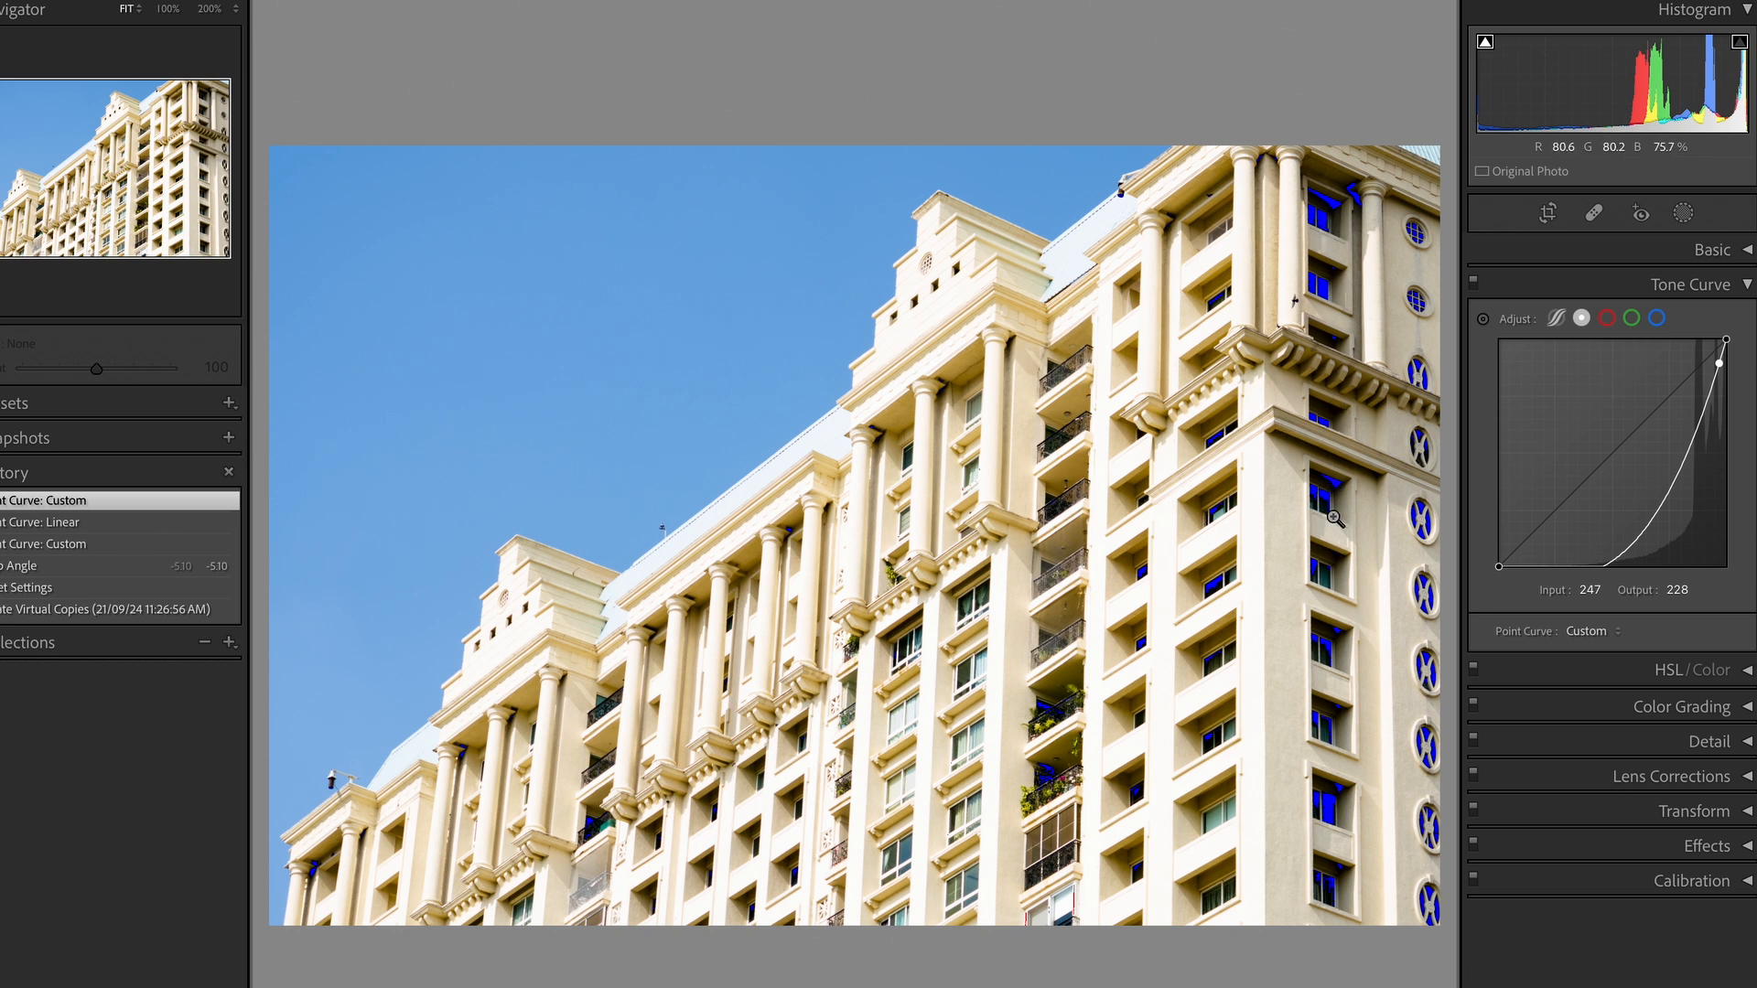
left_click_drag(1625, 551, 1590, 554)
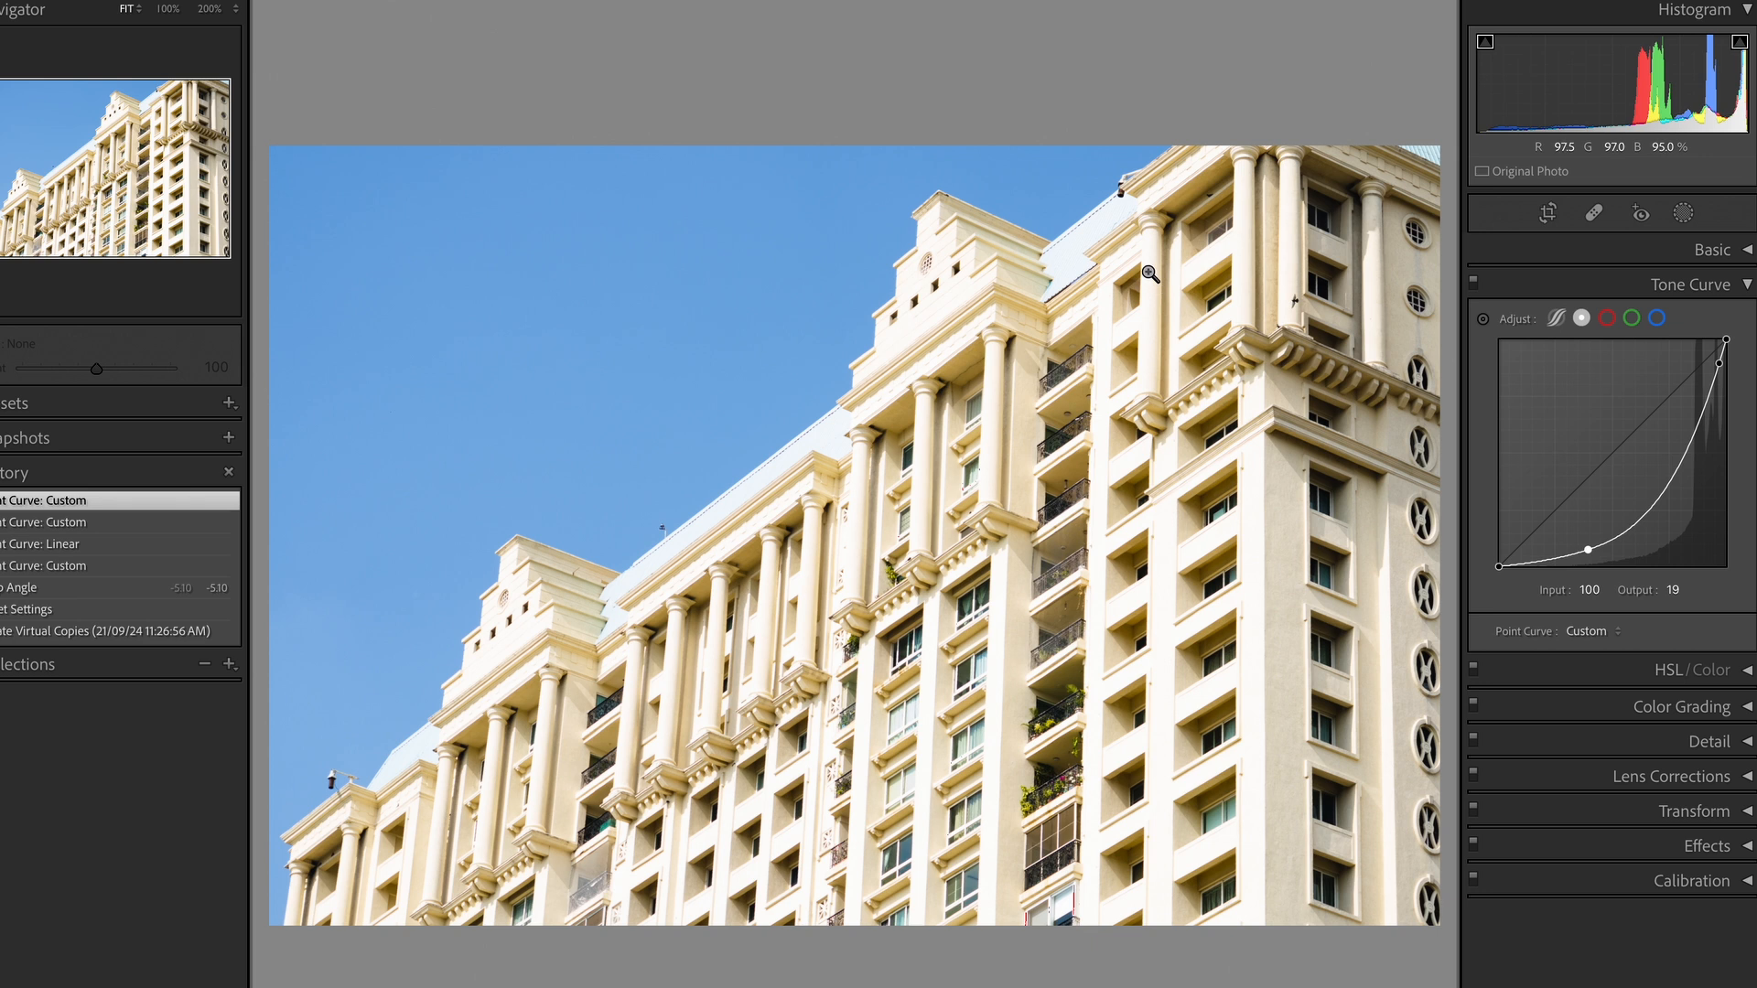
- Set the building photo's Whites to -46 and Highlights to -66
left_click(1615, 251)
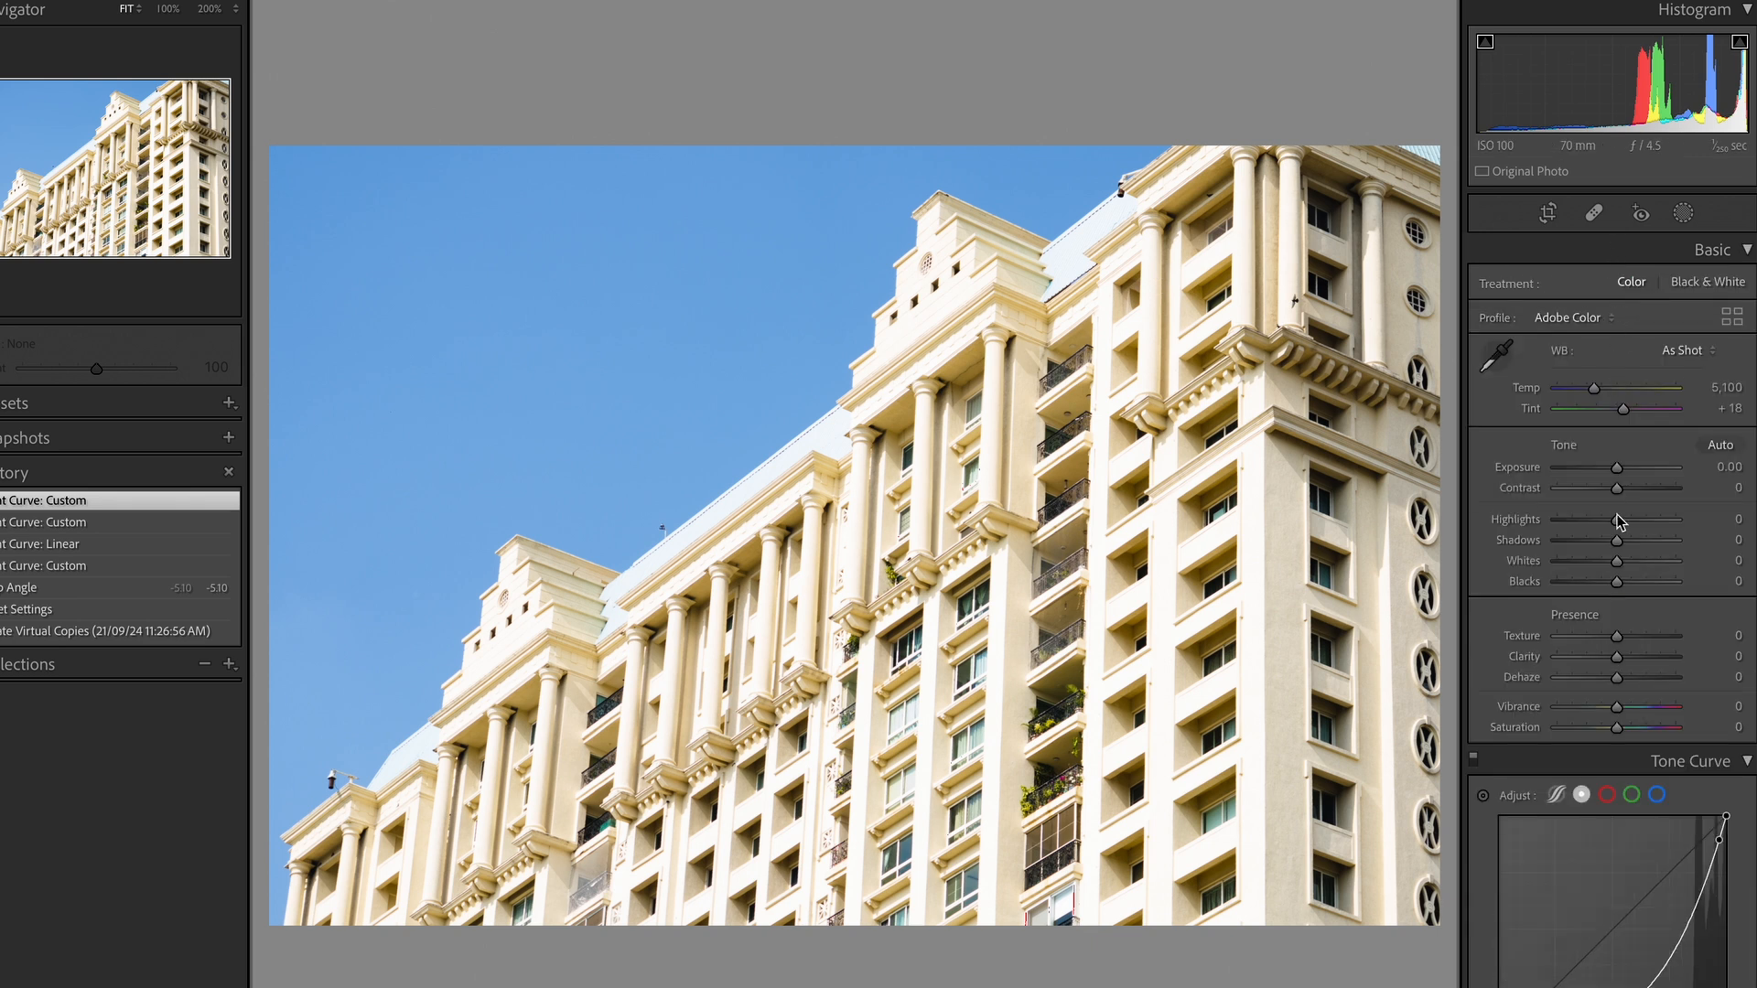
left_click_drag(1616, 564, 1577, 523)
left_click_drag(1578, 523, 1576, 522)
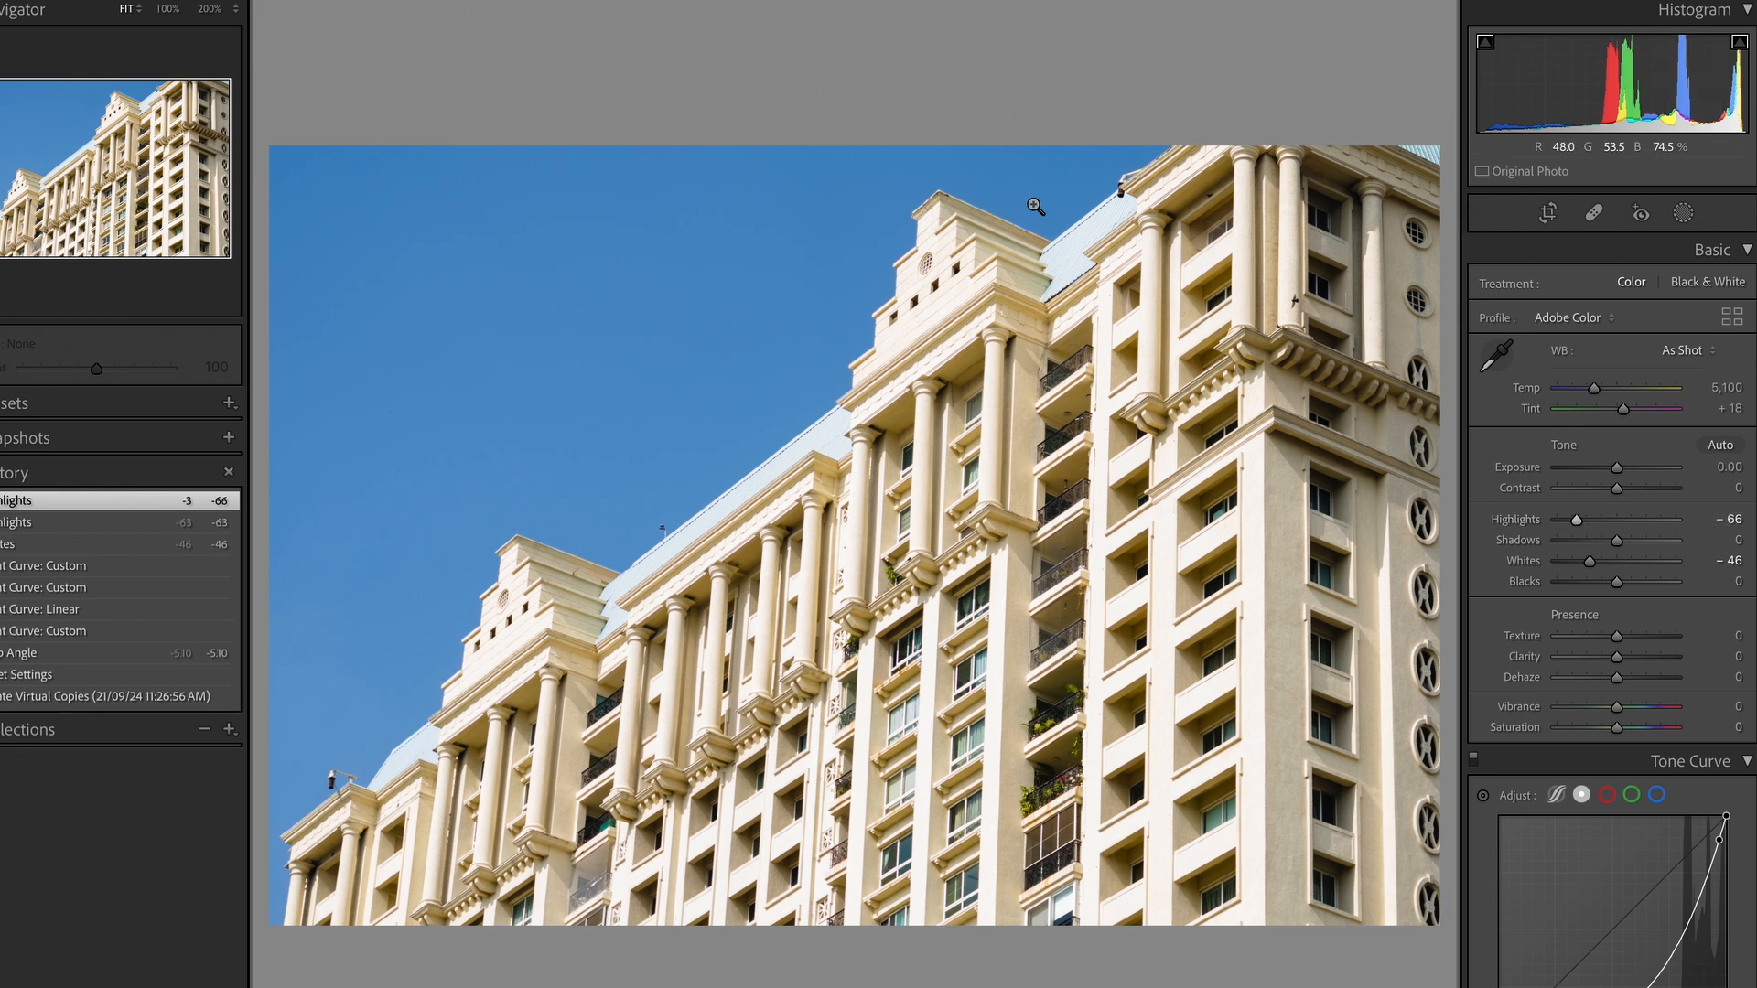
- Compare the building photo before and after editing side by side, examining the roof and walls at 200%
key("y")
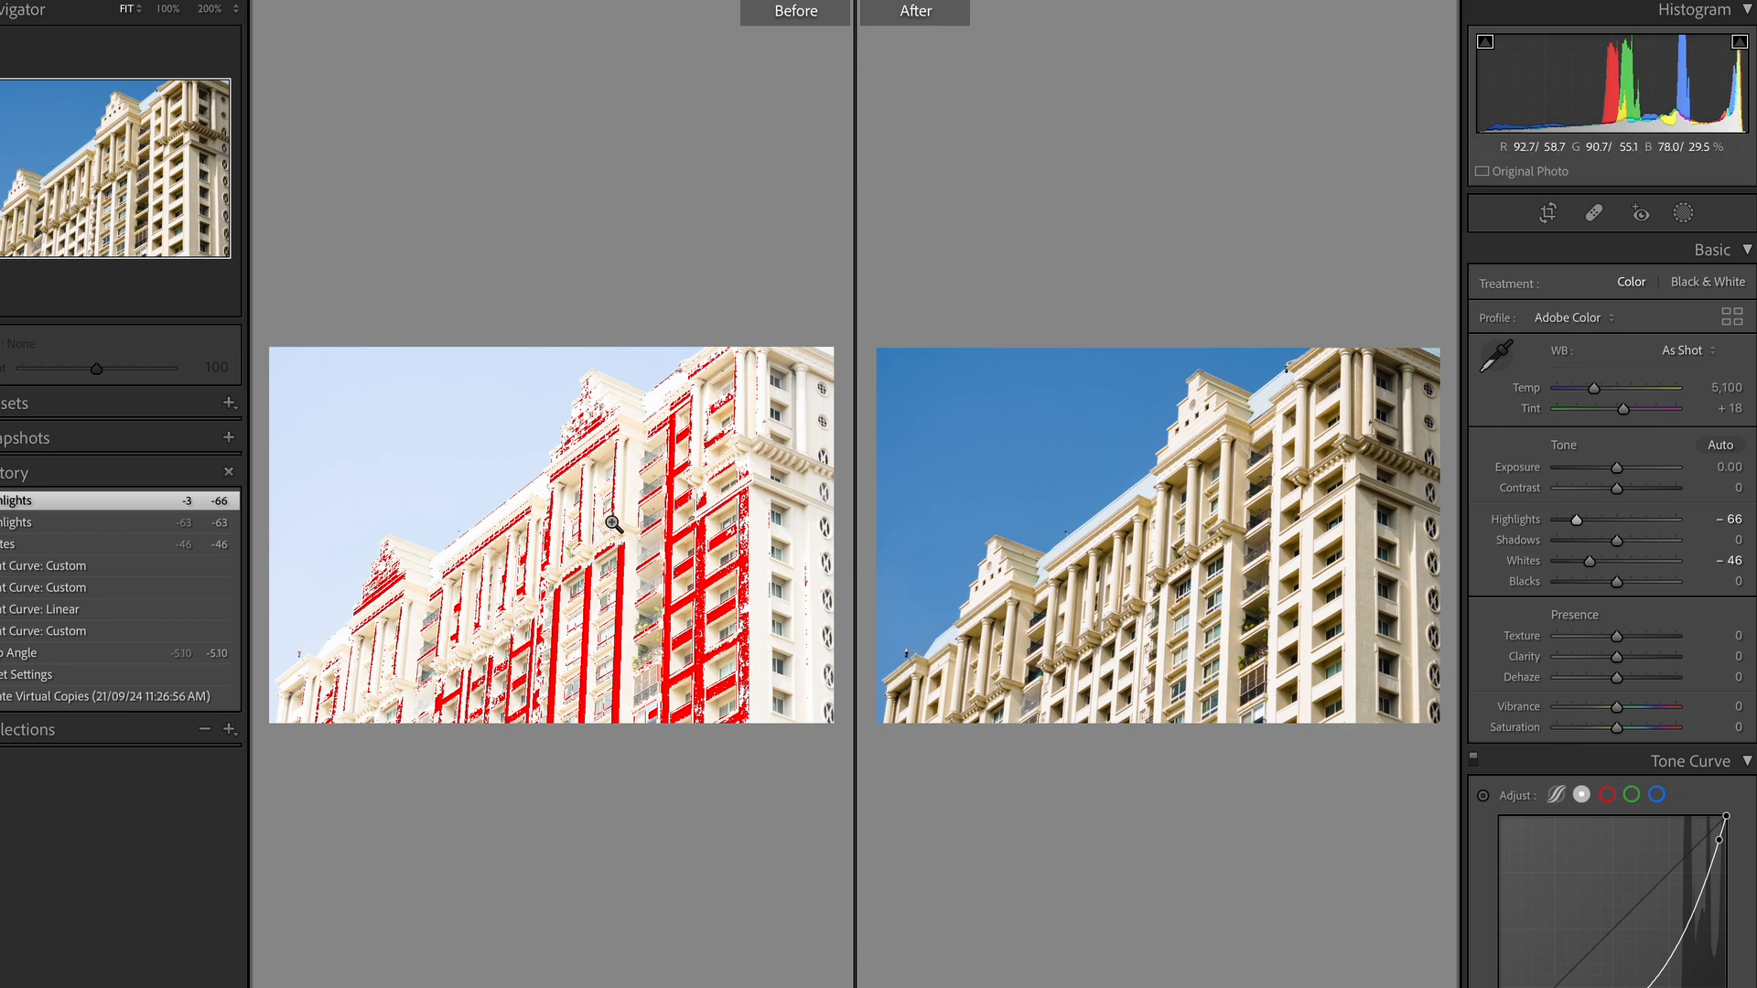
left_click(1268, 403)
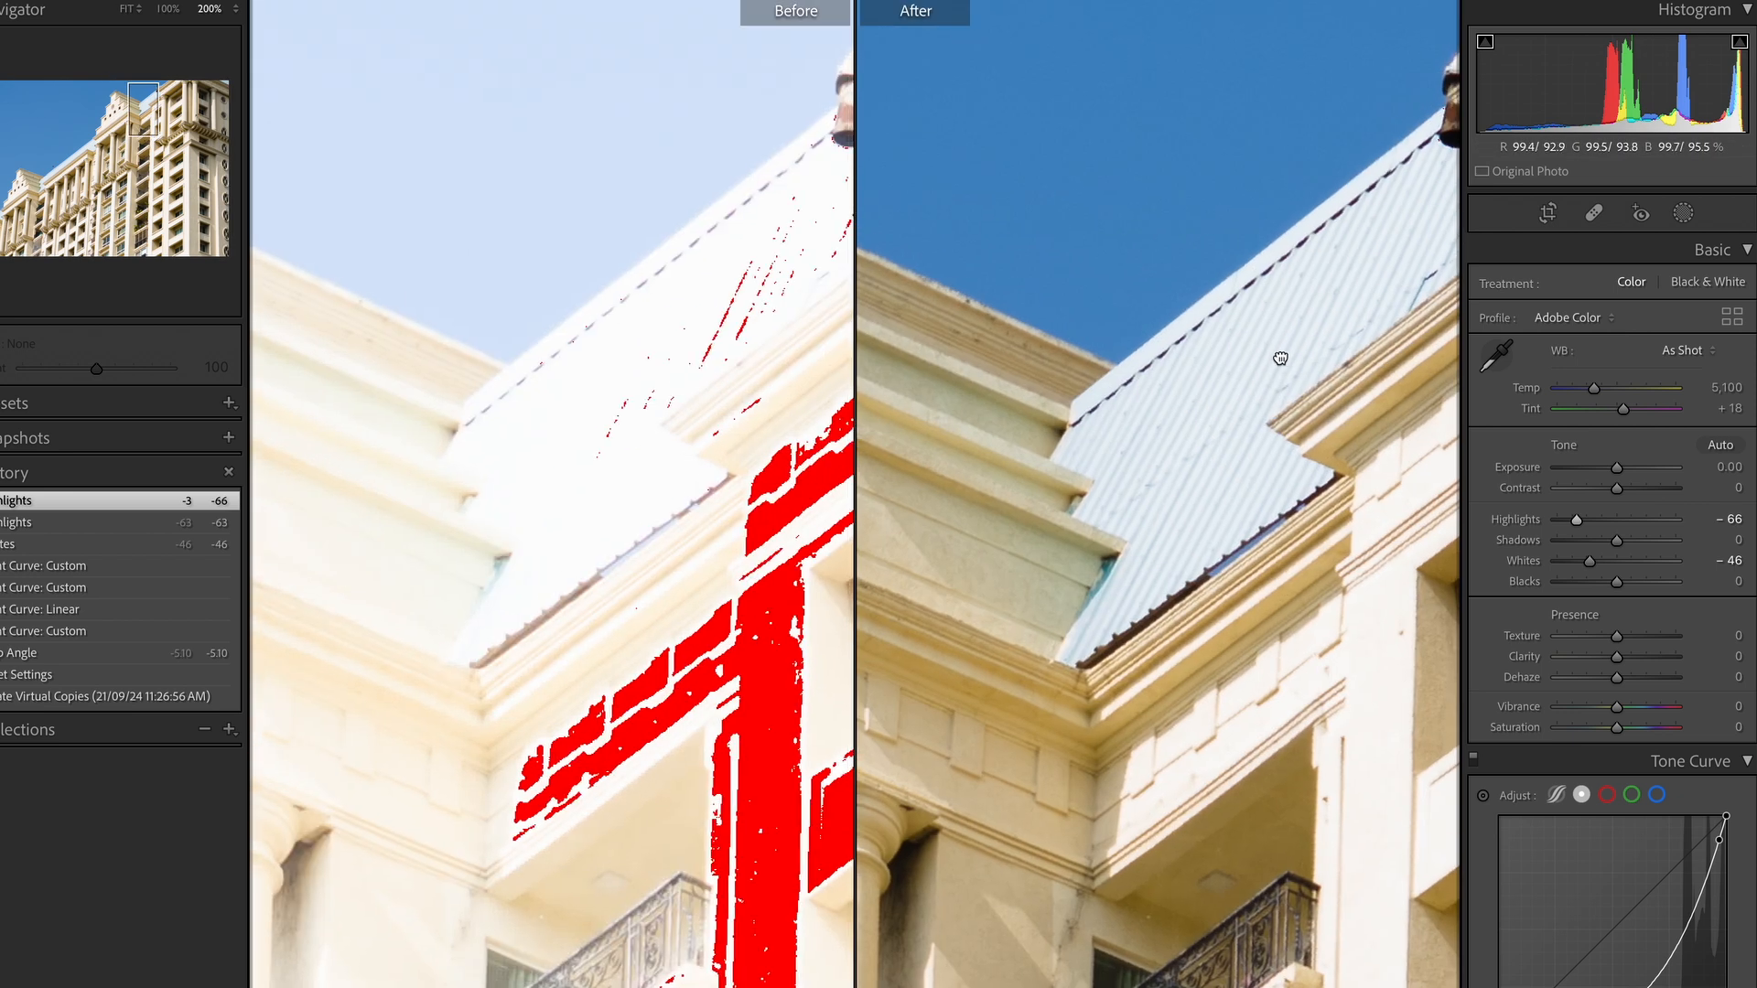
left_click_drag(1286, 357, 1117, 381)
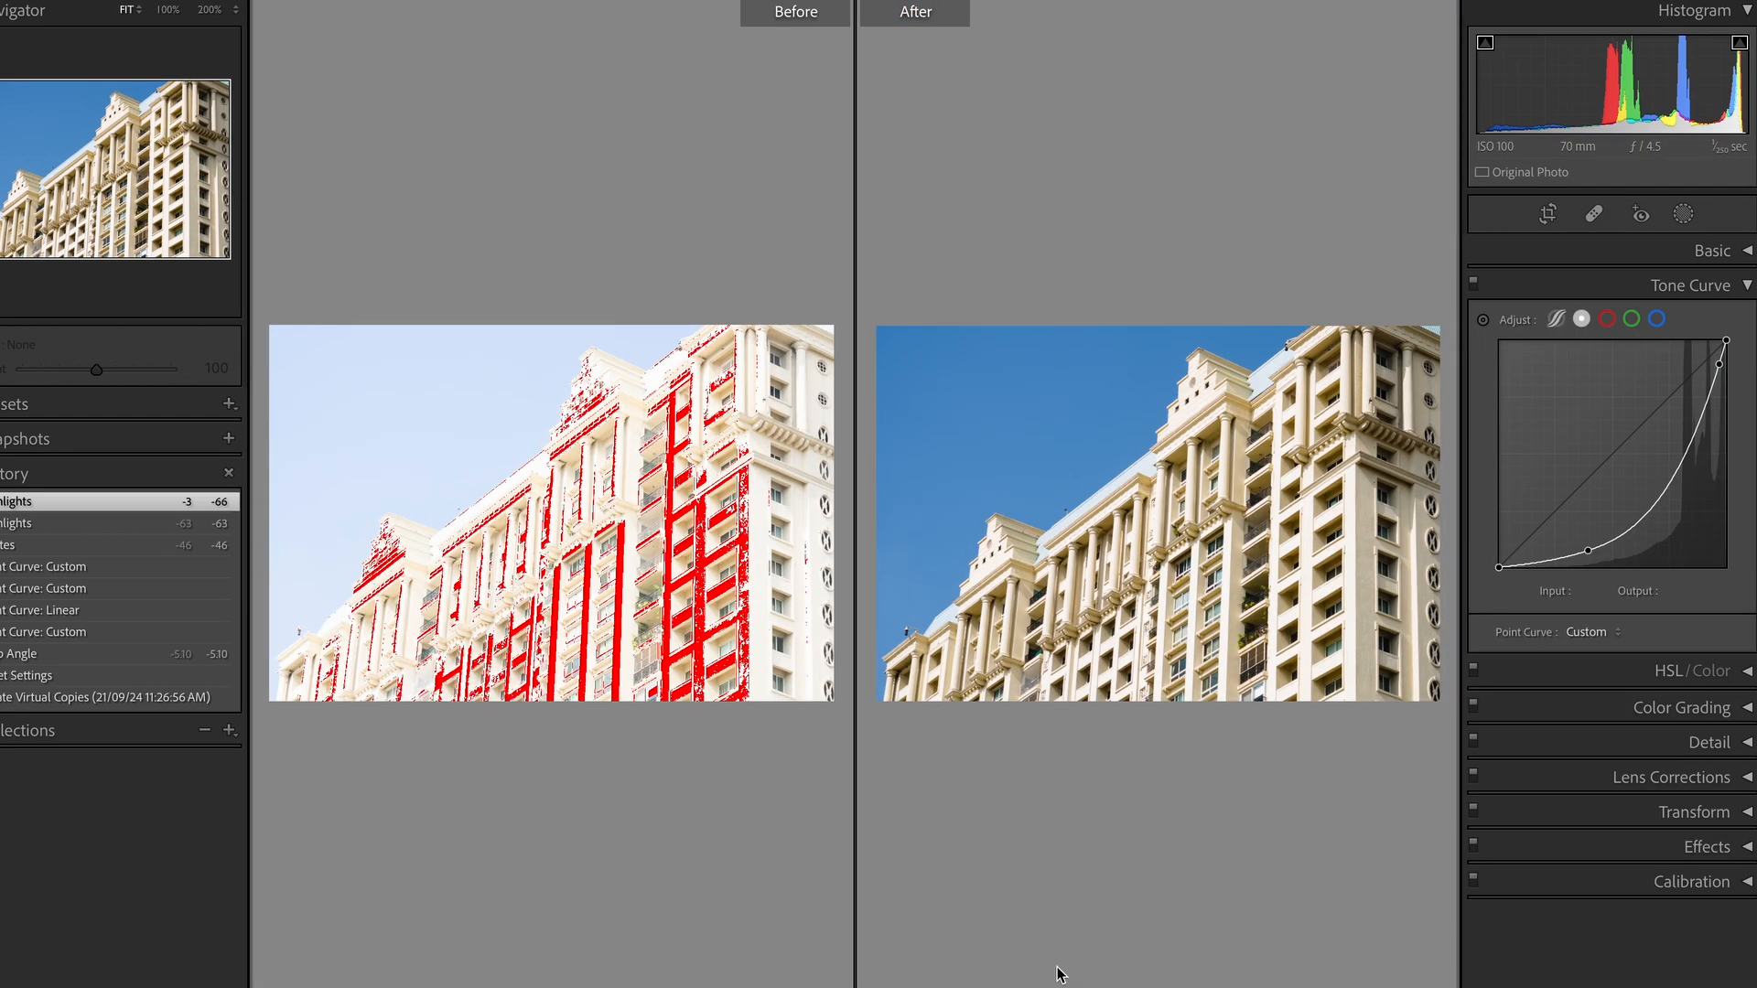
- Switch to the next photo, the cloudy sky, and leave the side-by-side before/after comparison
key("Right")
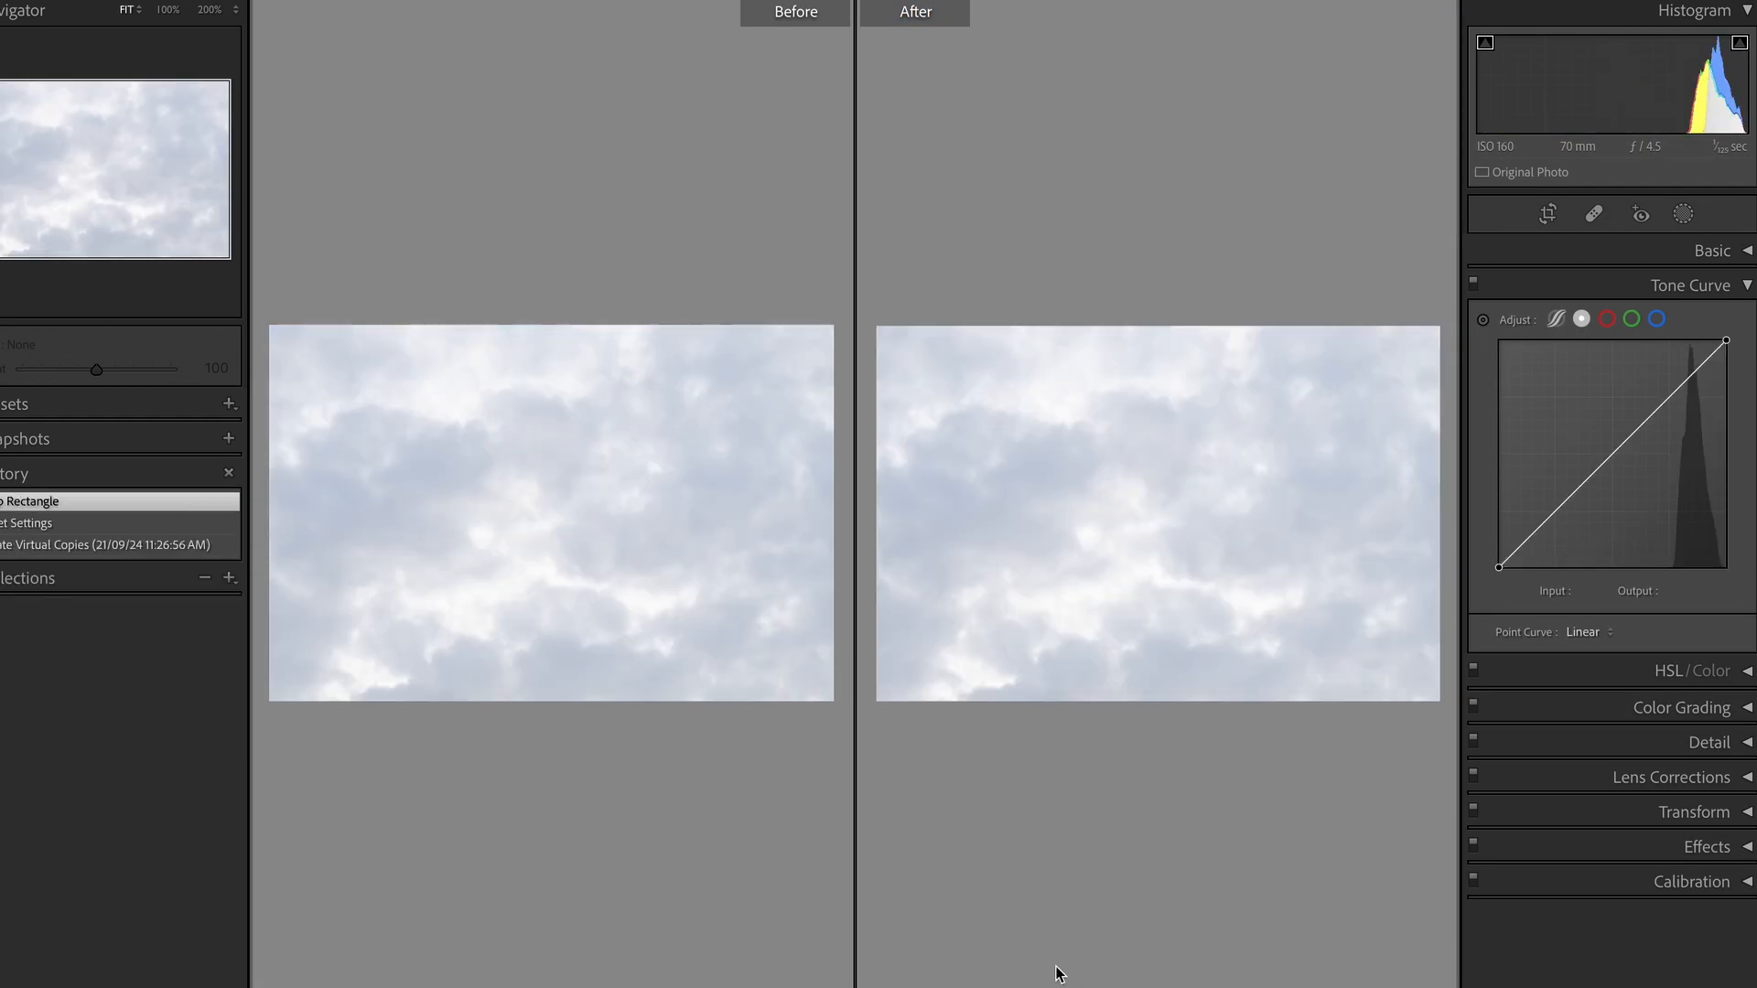
key("y")
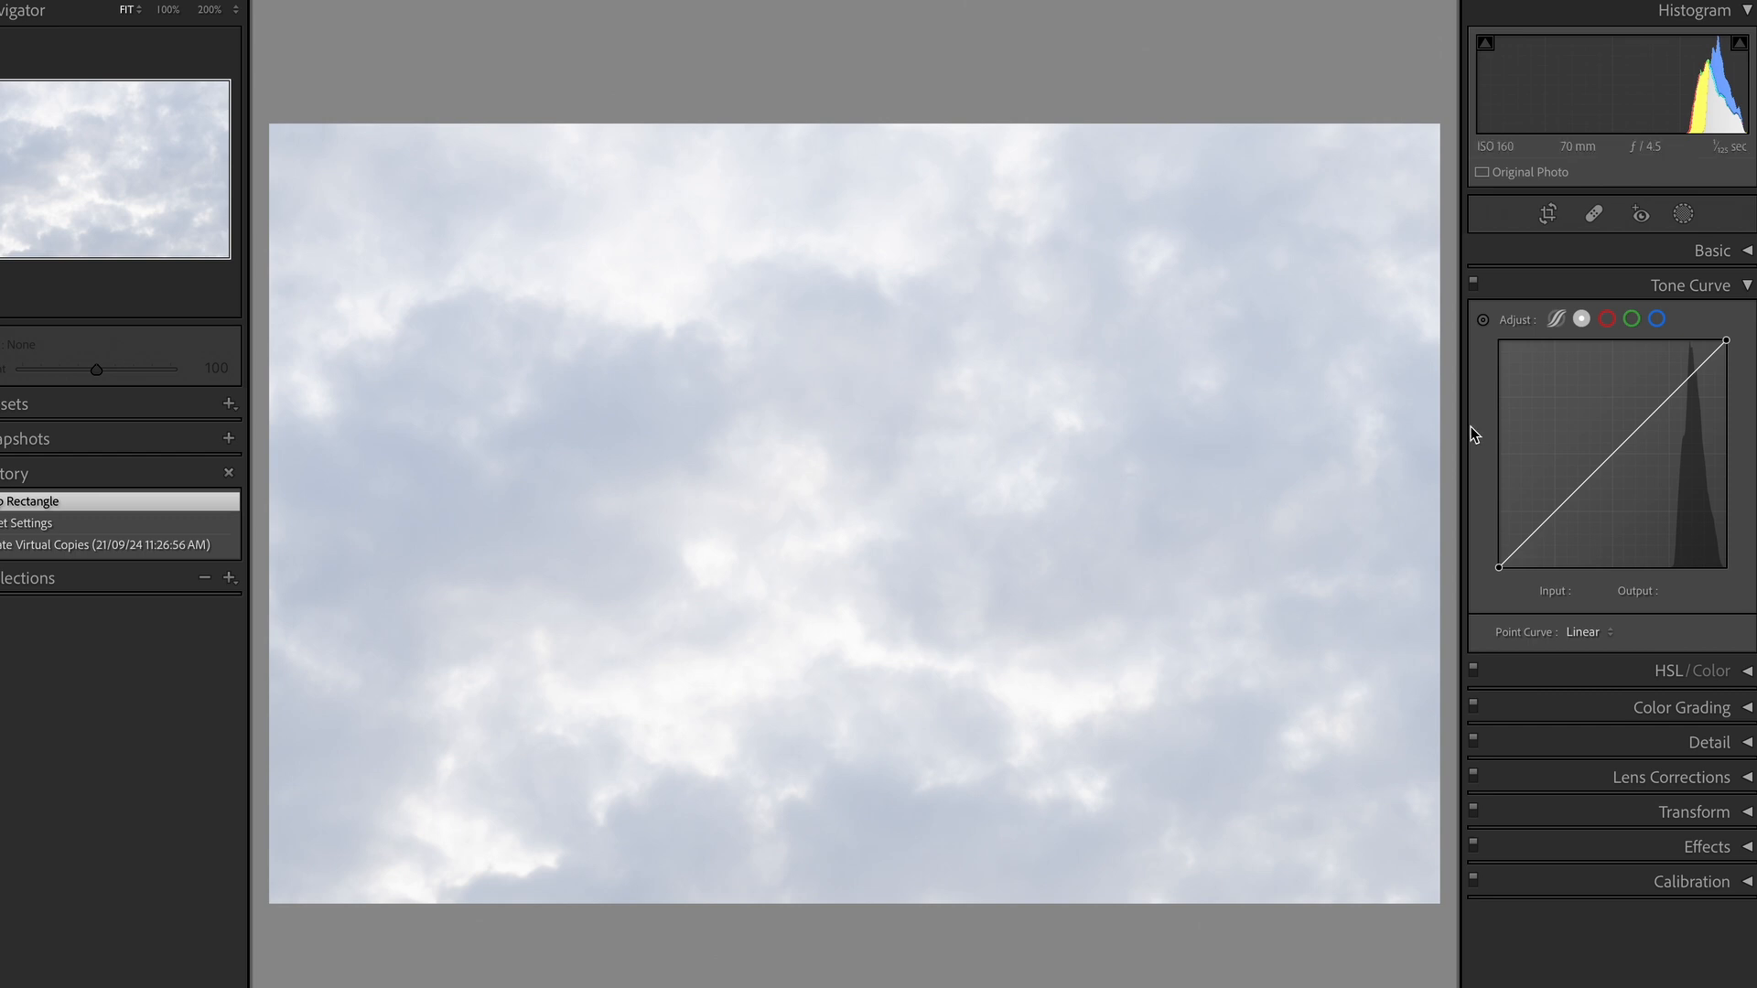
- Try a standard S-curve on the clouds with input/output points 129/129, 174/196 and 76/50, compare before and after, and revert to the crop state
left_click(1613, 455)
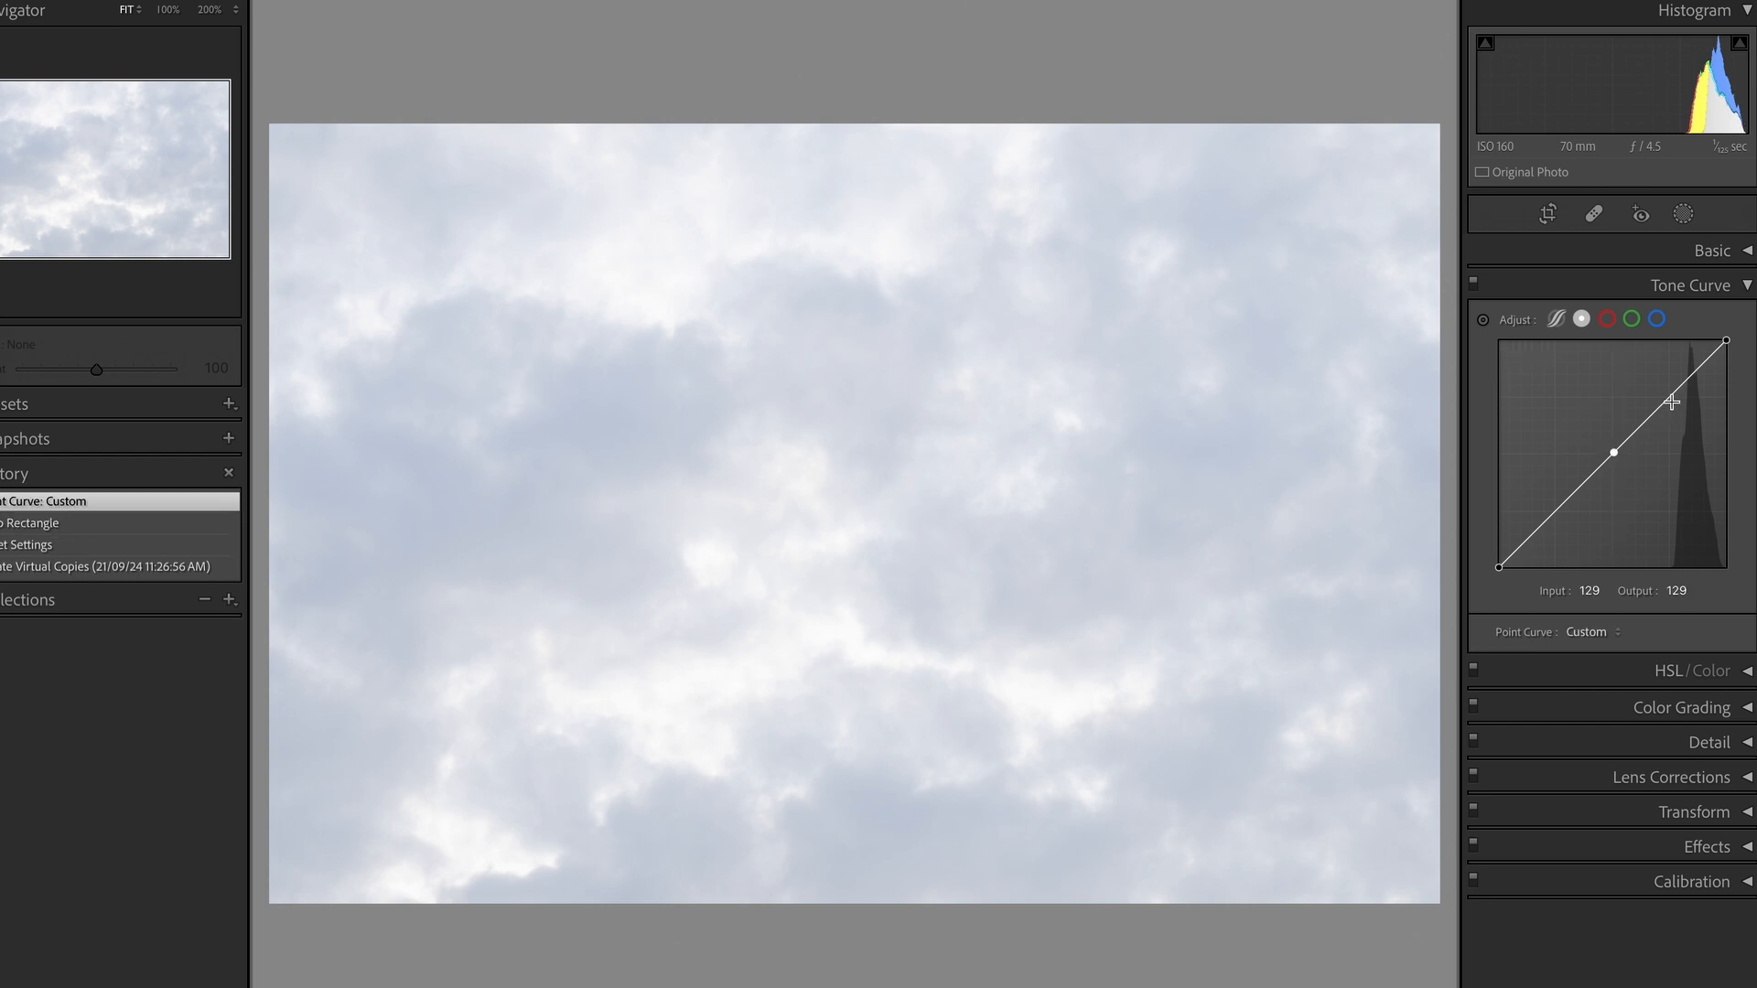
left_click_drag(1666, 402, 1656, 394)
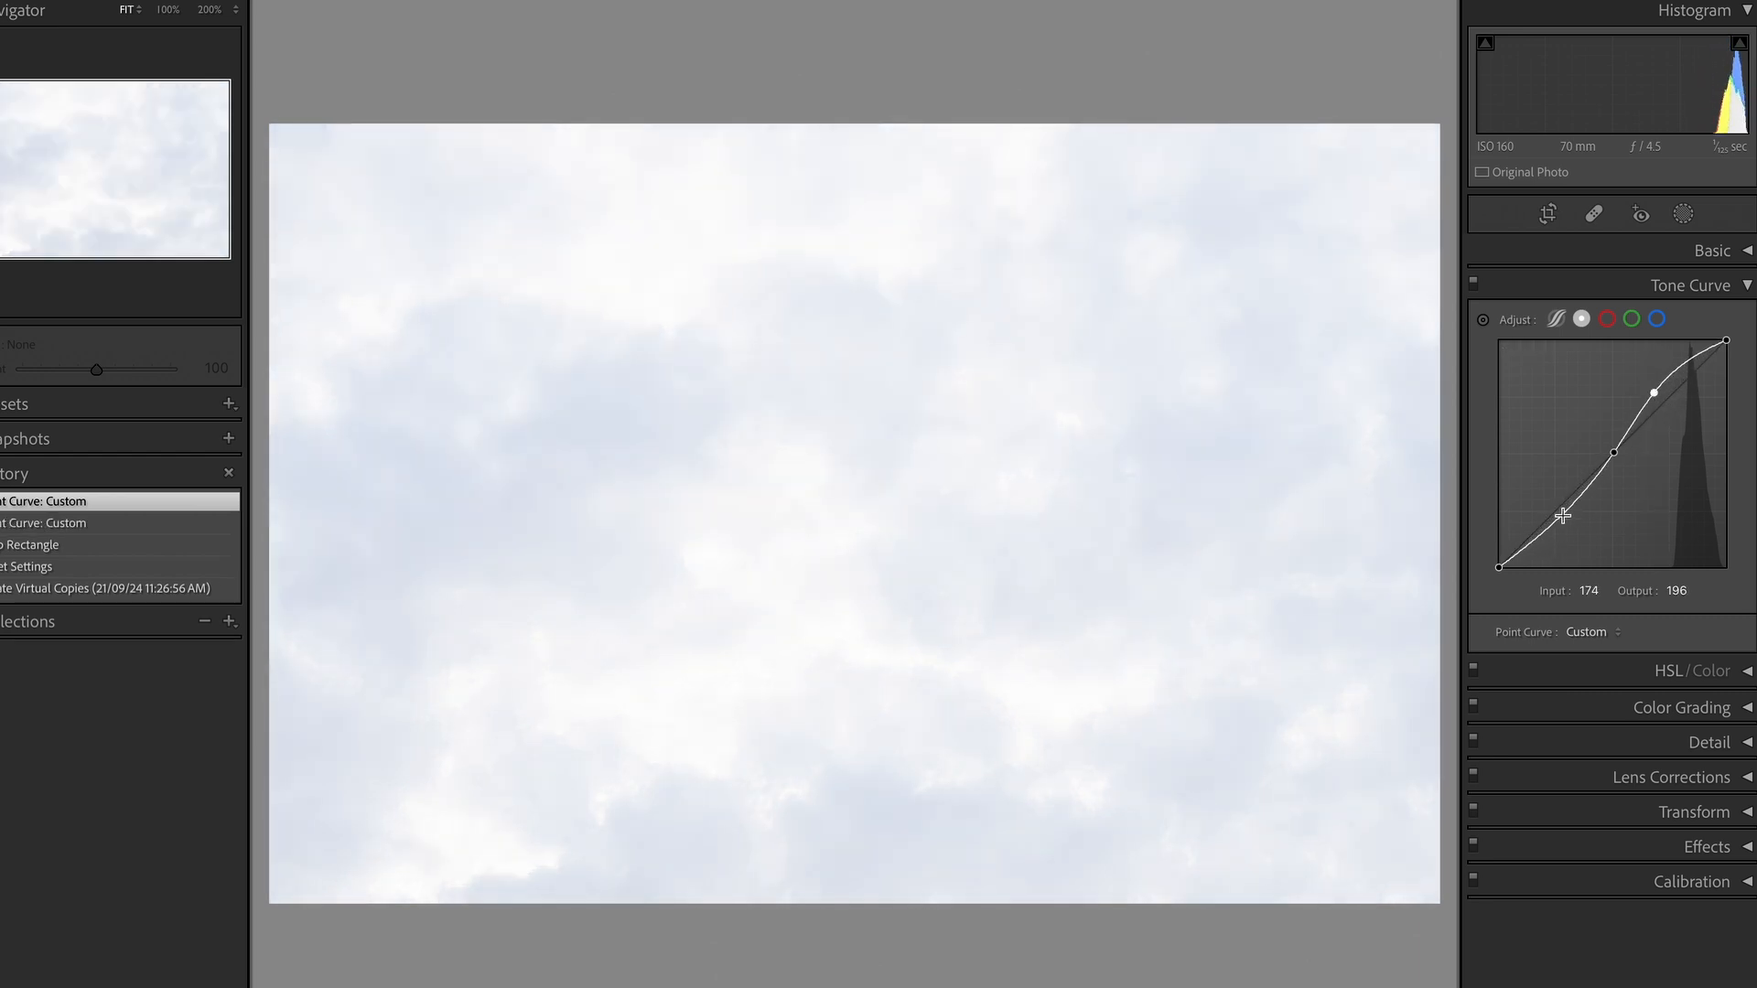
left_click_drag(1561, 519, 1567, 524)
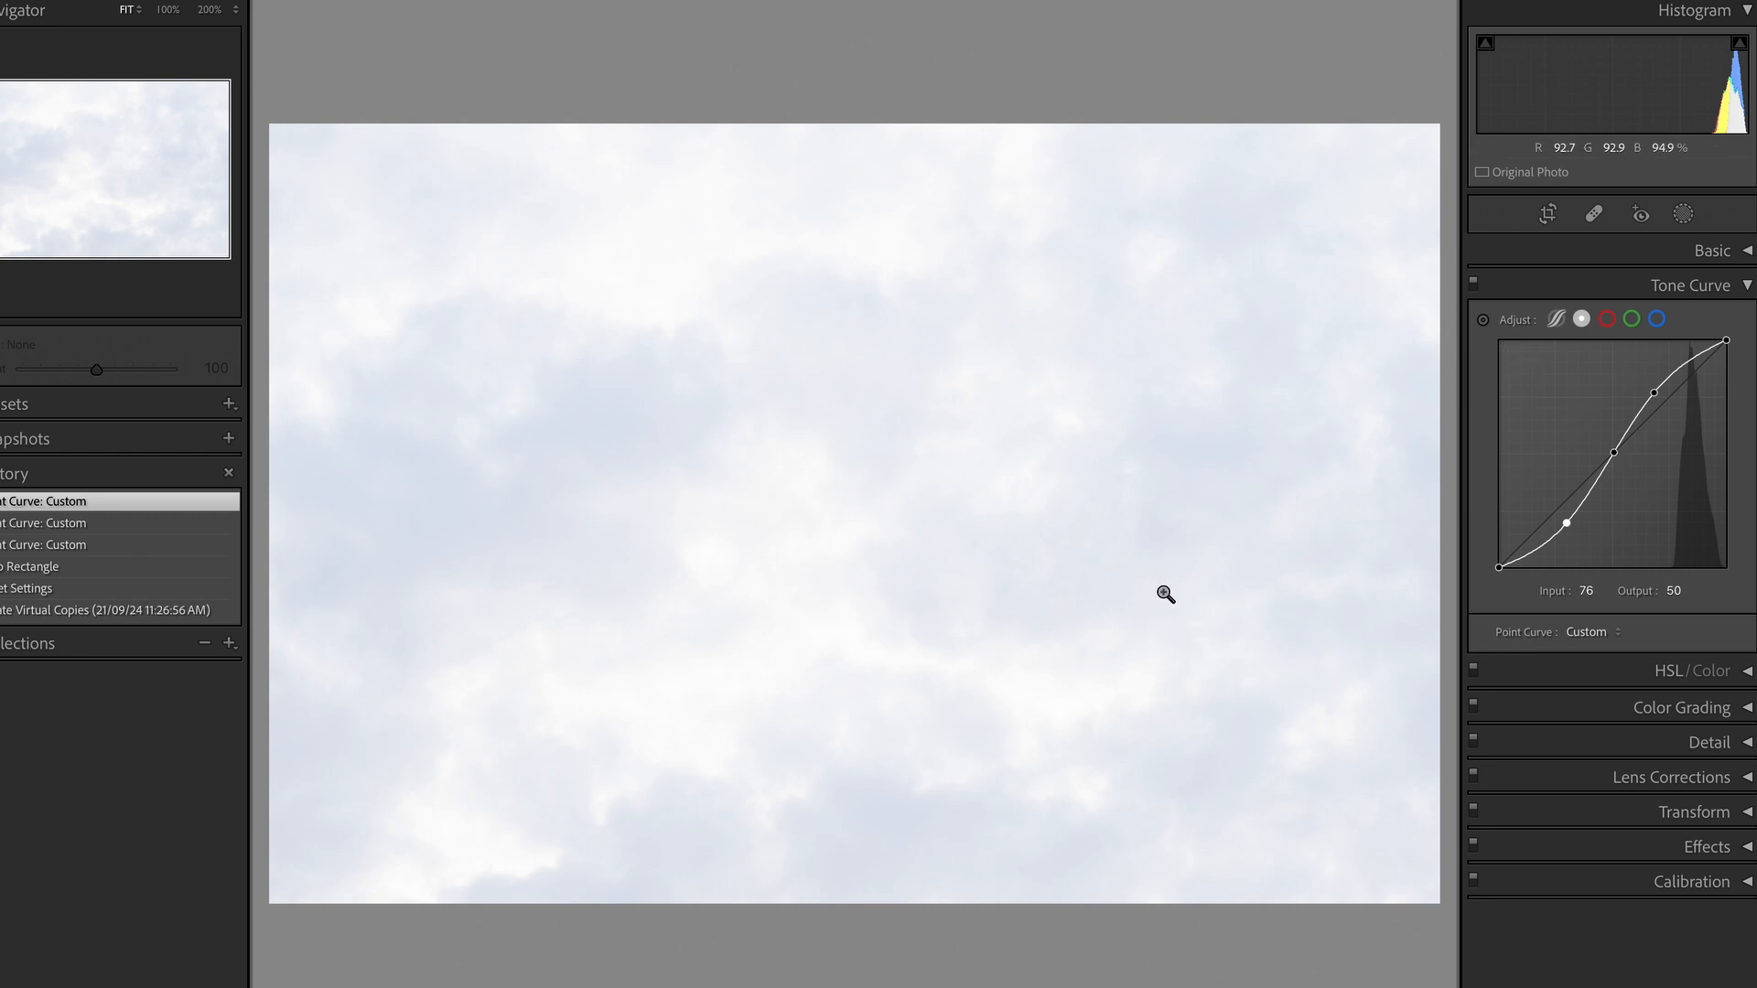
key("y")
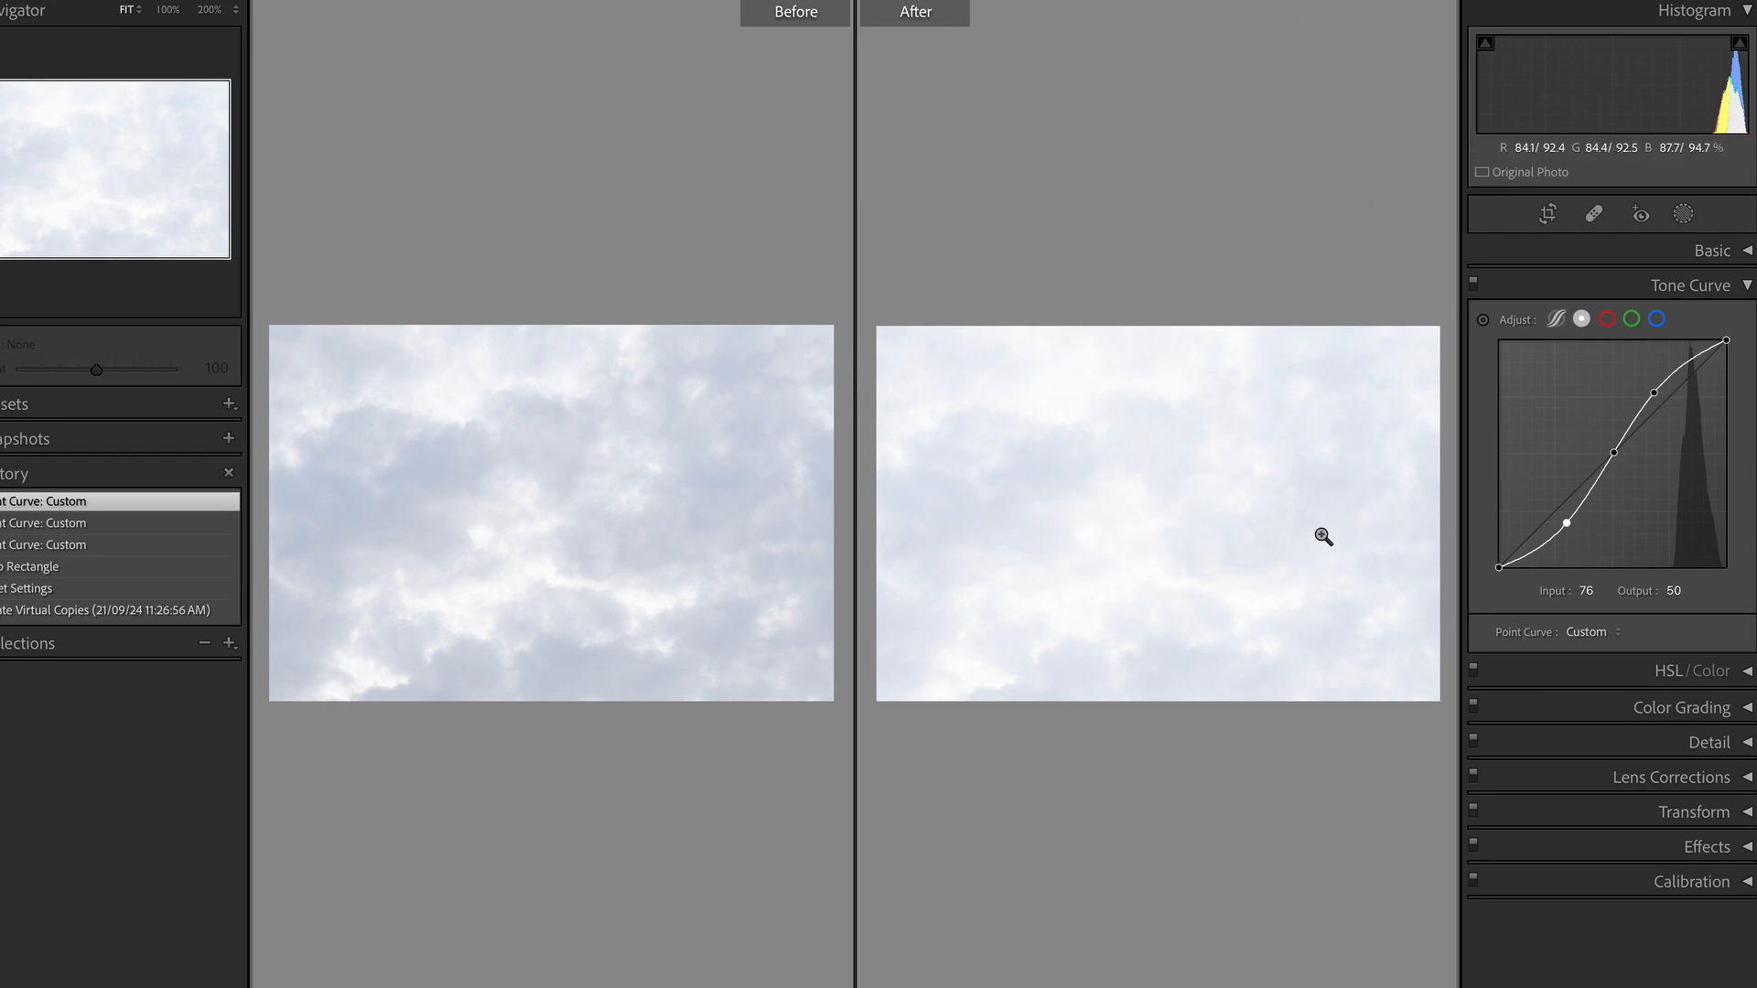
key("y")
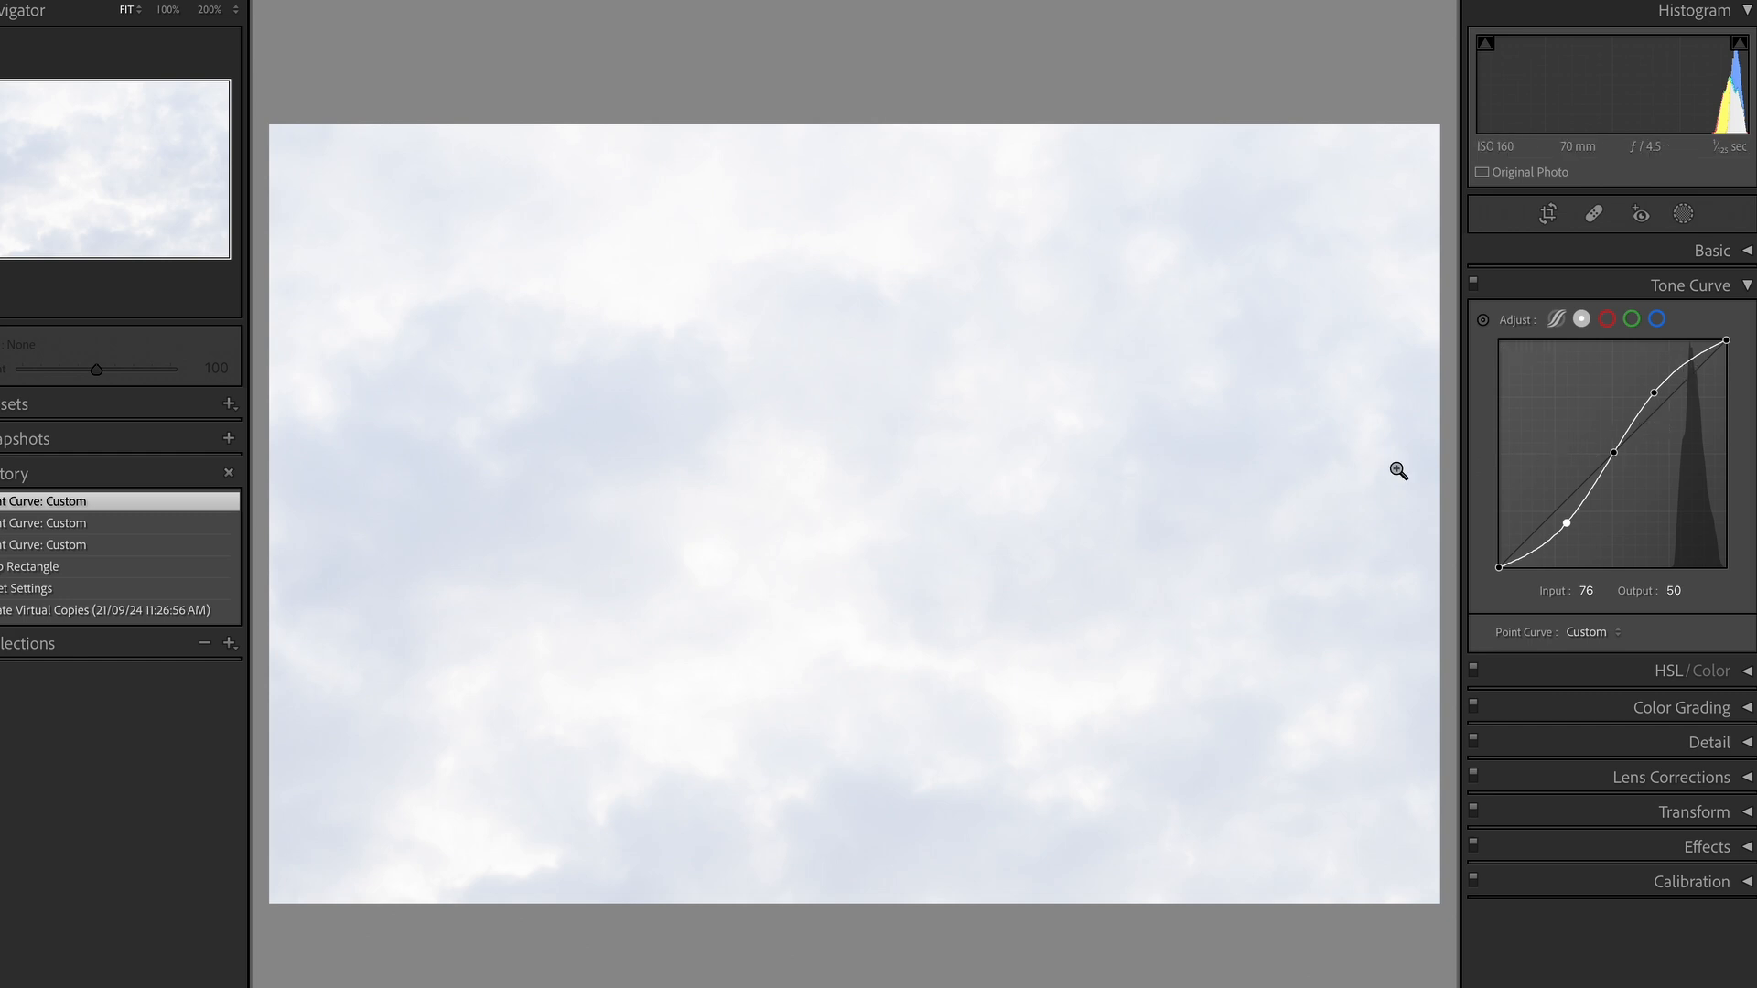
left_click(124, 566)
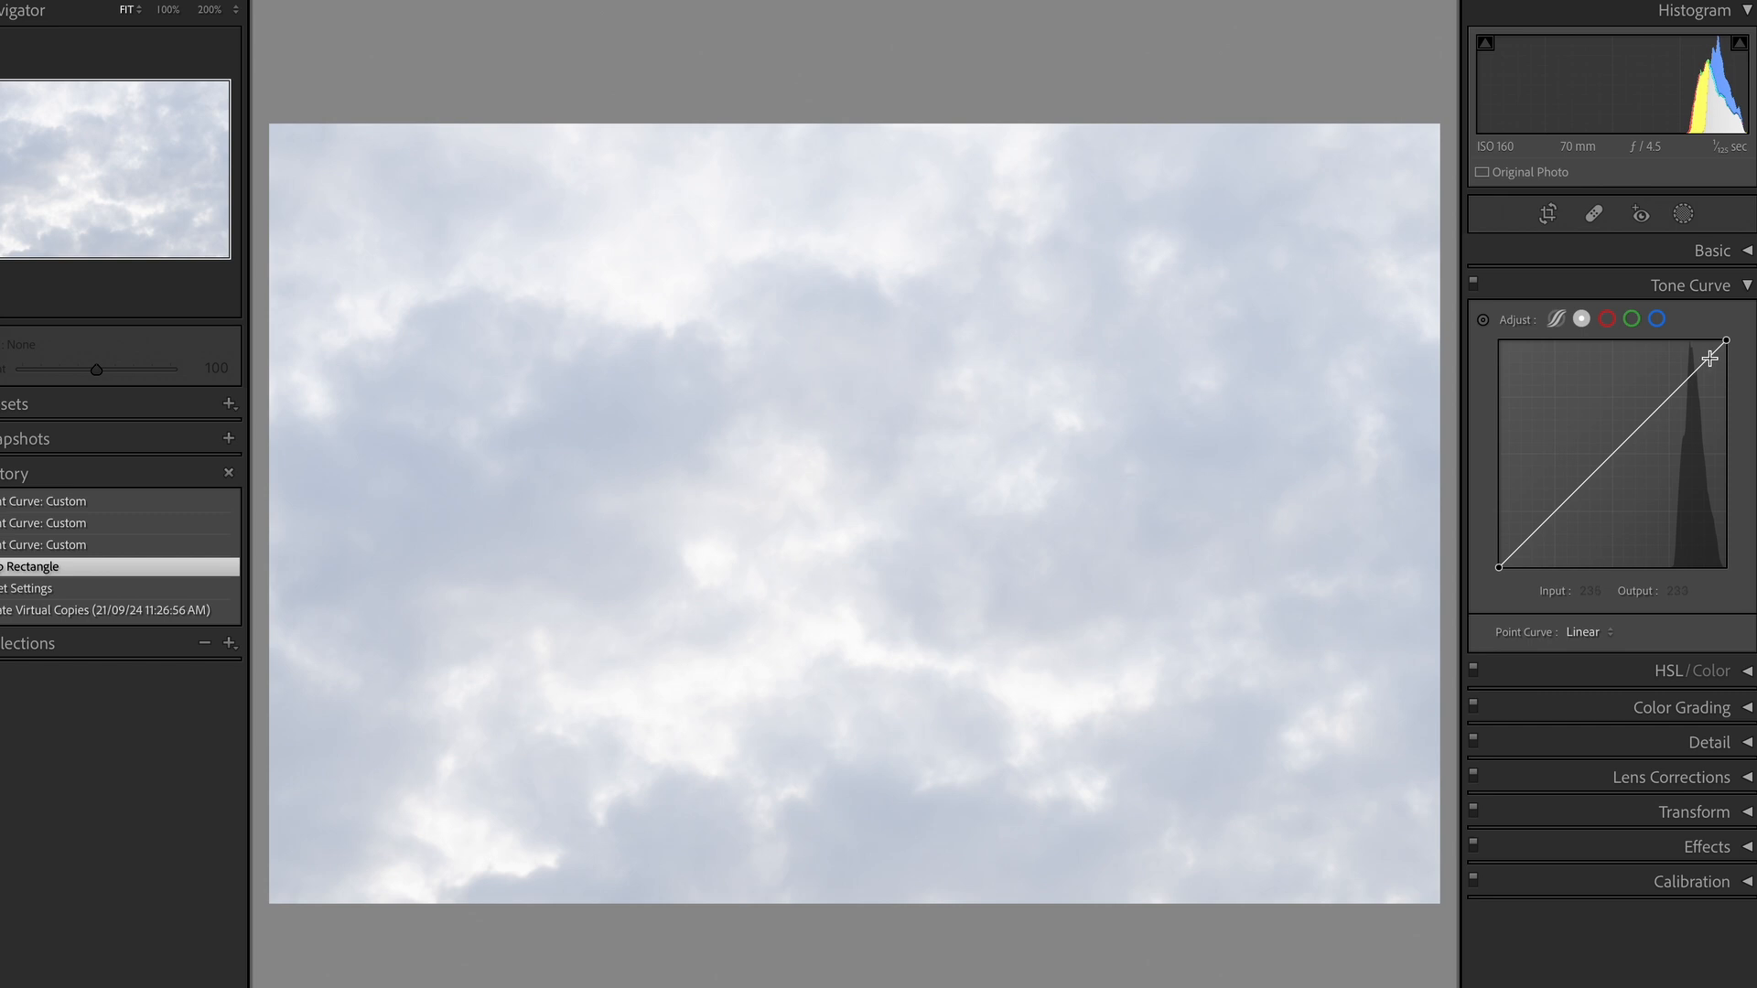
- Steepen the tone curve across the clouds' histogram with points at about input 199, output 183 and at input 230, output 240
left_click_drag(1709, 359, 1678, 403)
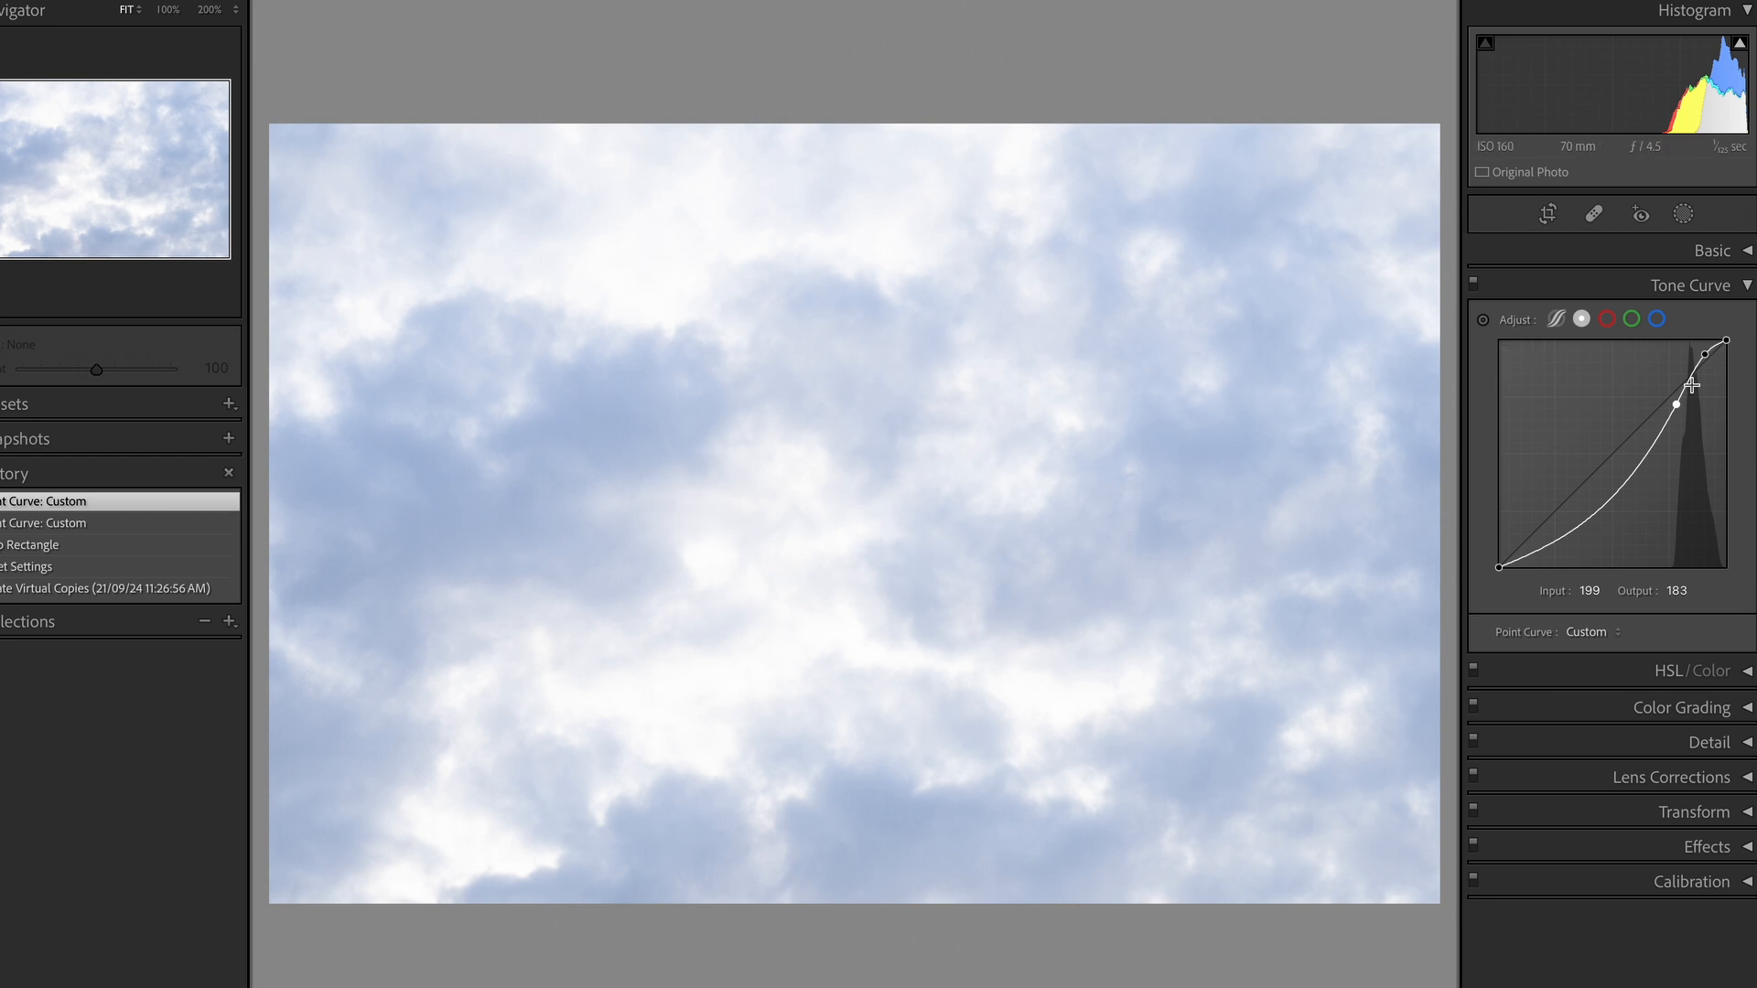
left_click_drag(1678, 405, 1707, 353)
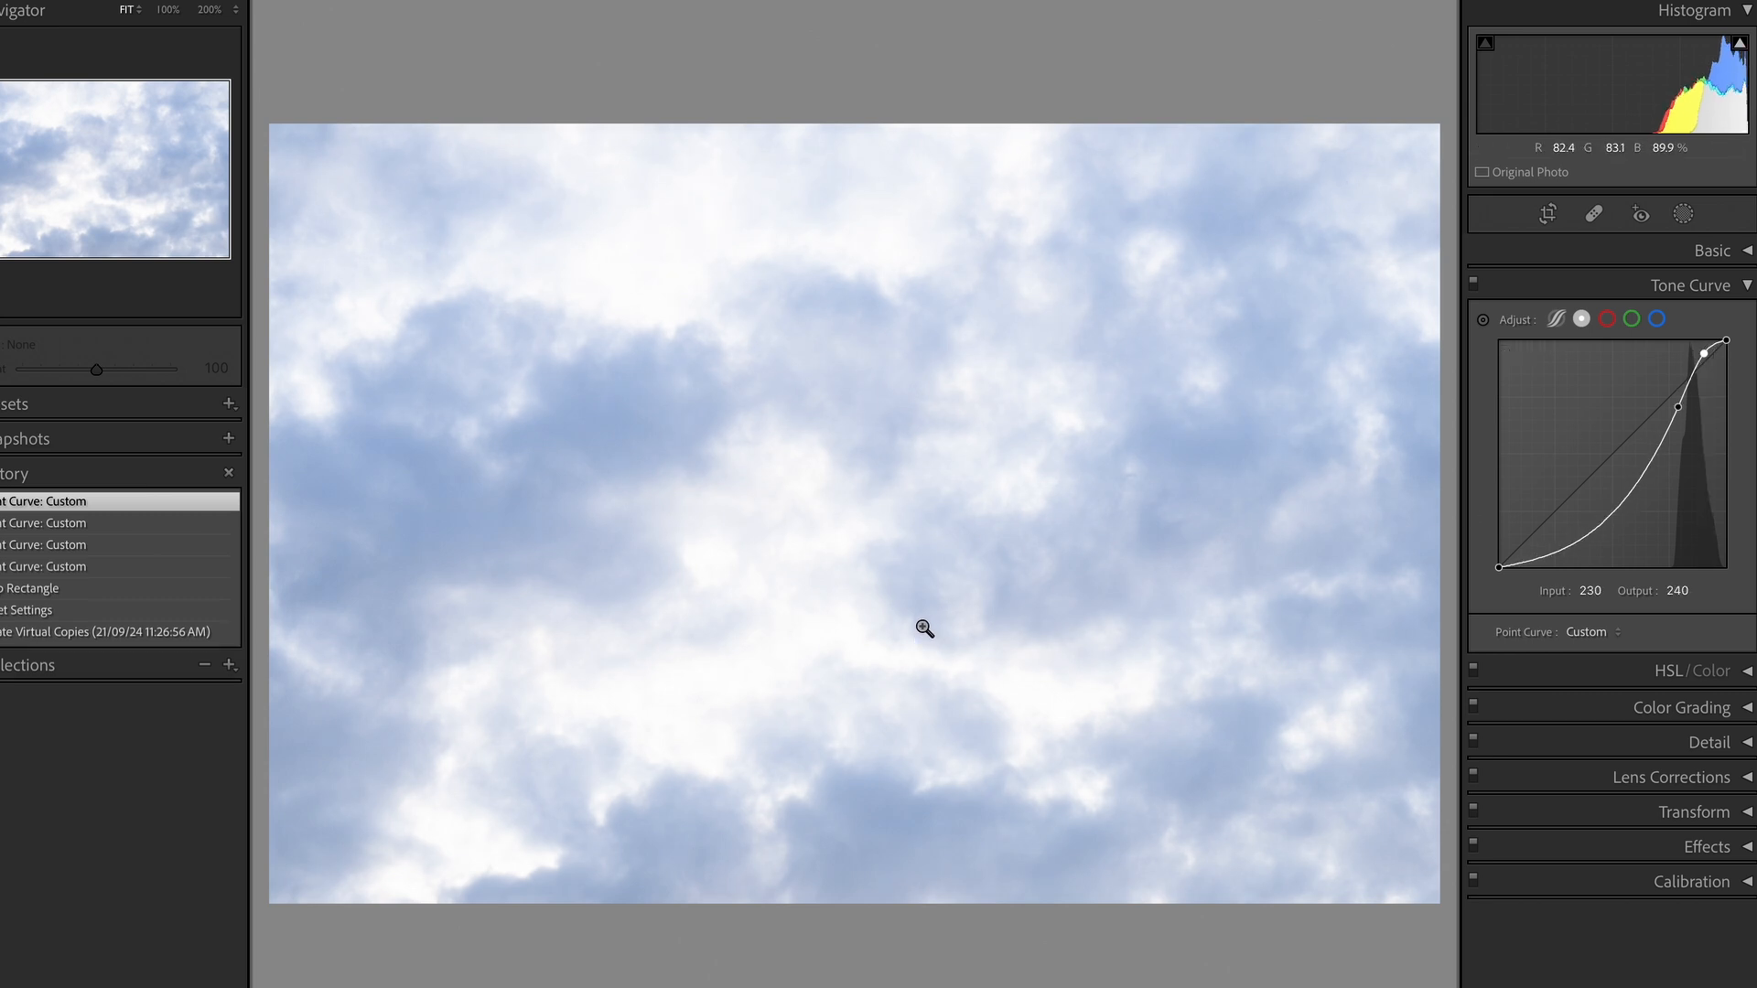
- Tint the clouds' highlights blue with Color Grading at Hue 225 and Saturation 35
left_click(1569, 712)
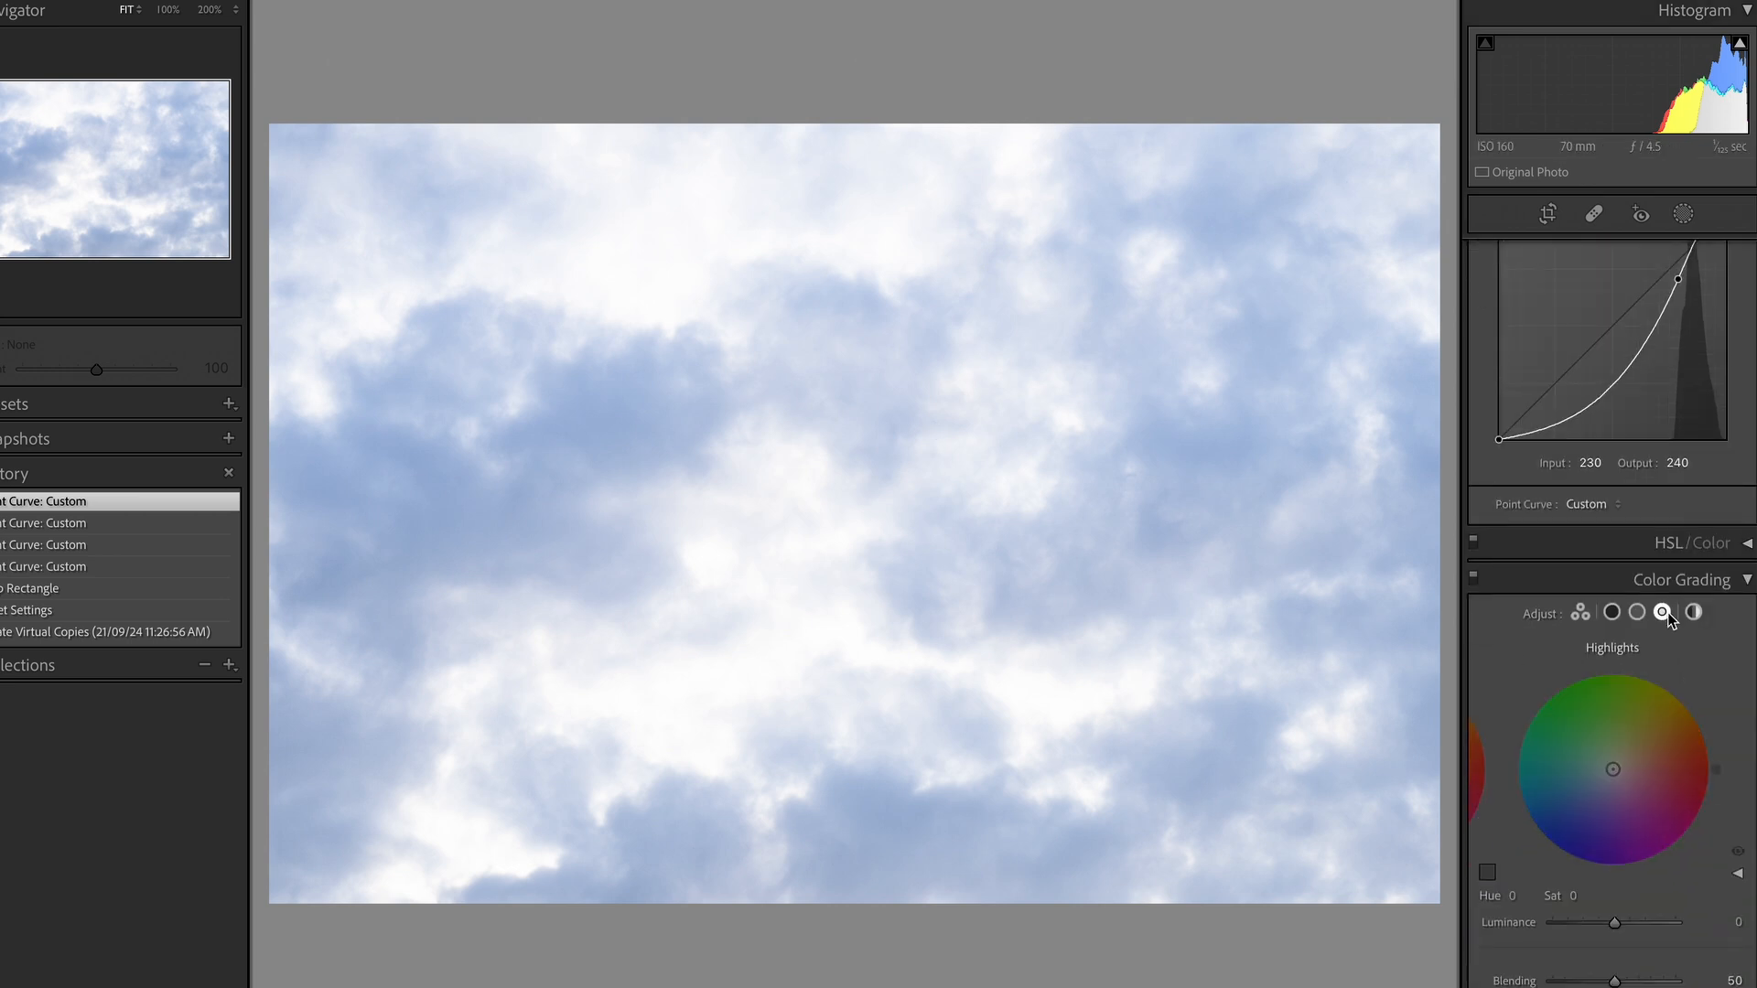
left_click_drag(1613, 770, 1556, 835)
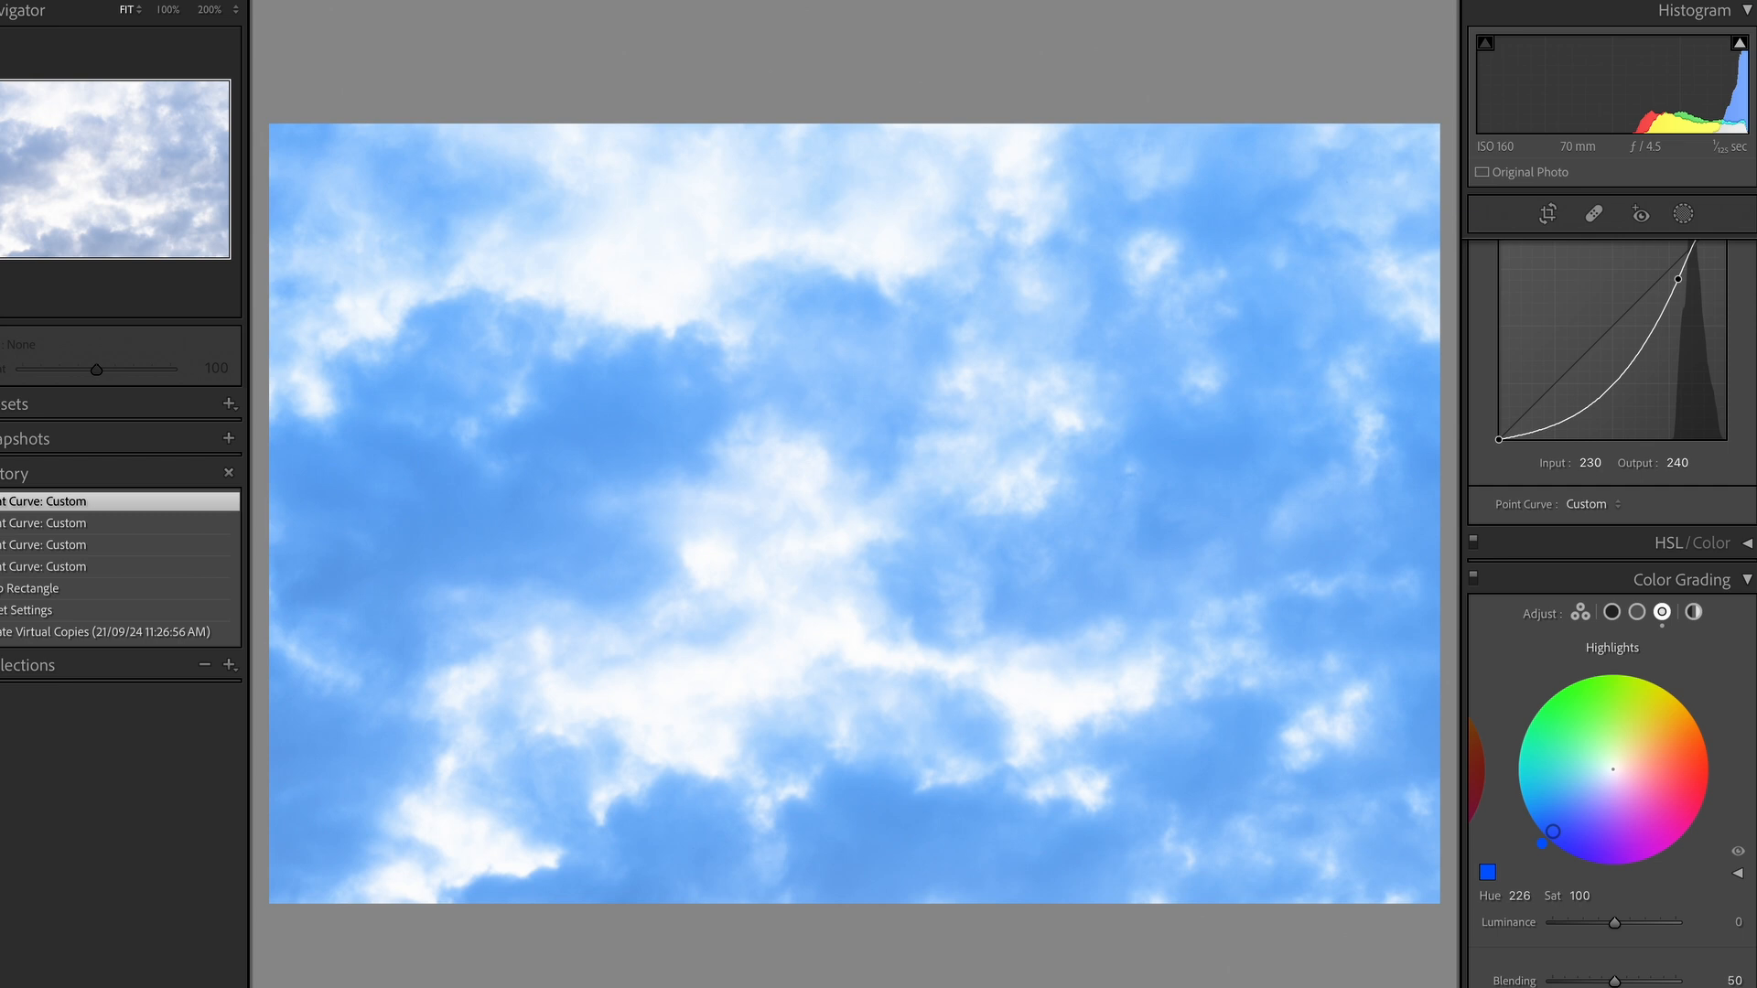
left_click_drag(1553, 831, 1590, 800)
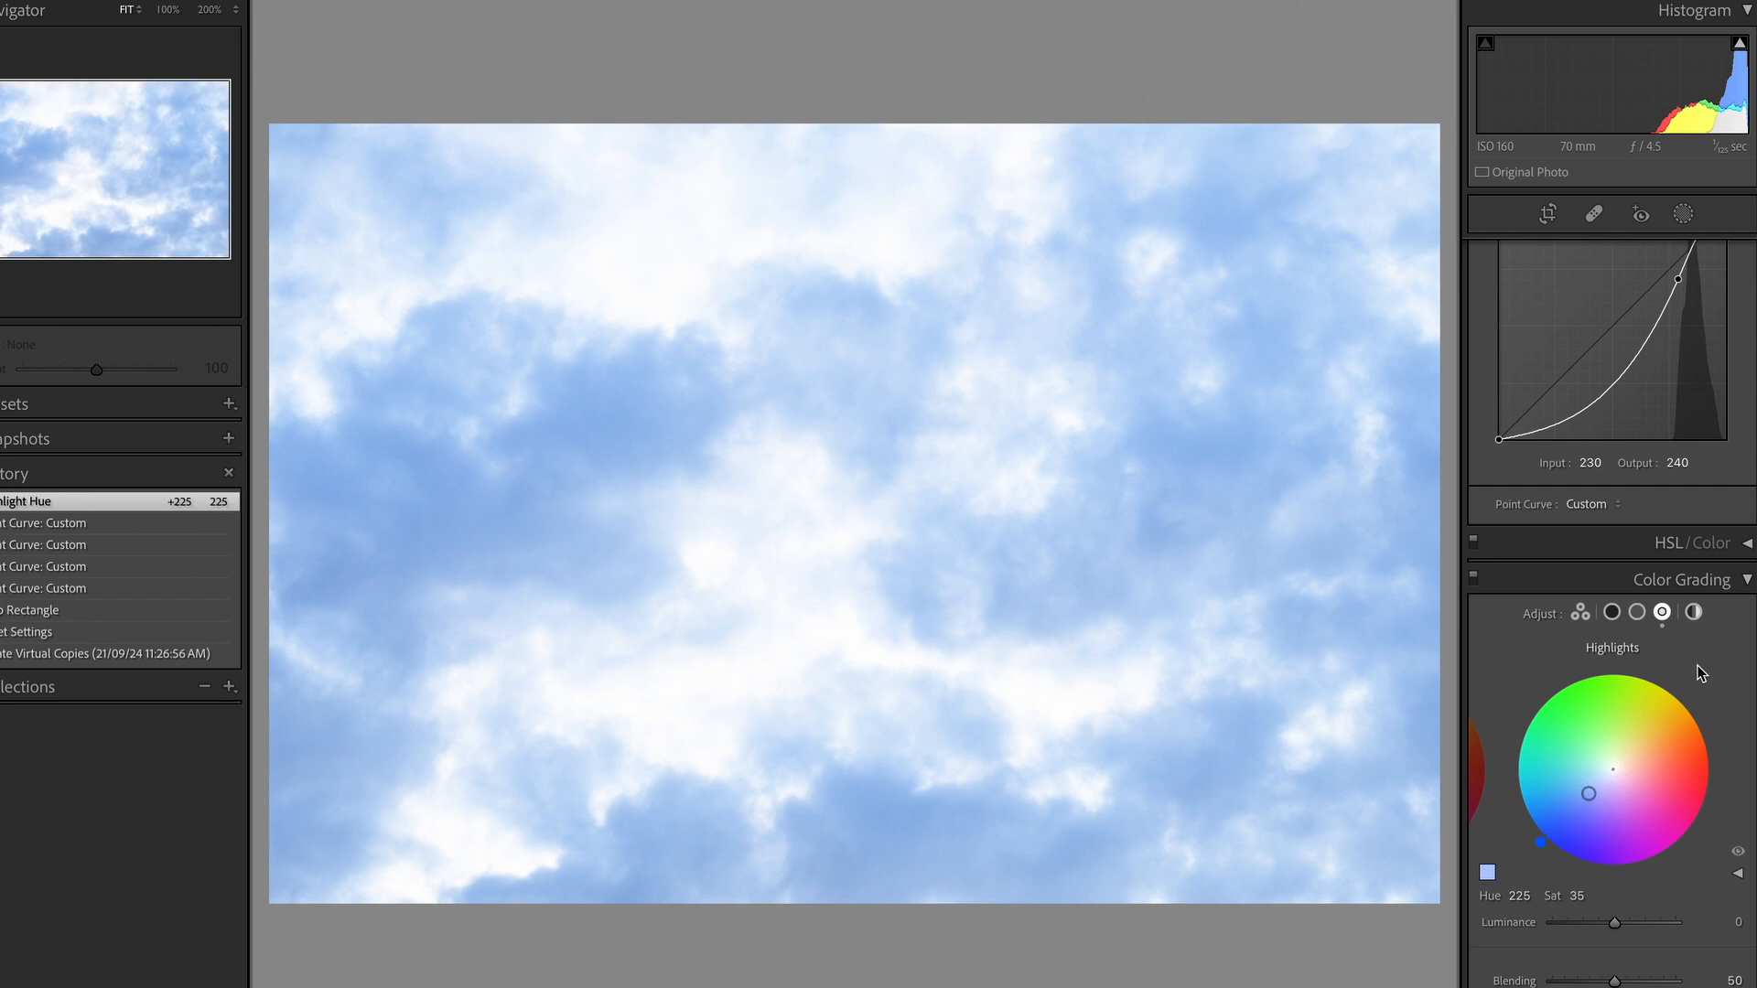
left_click(1595, 579)
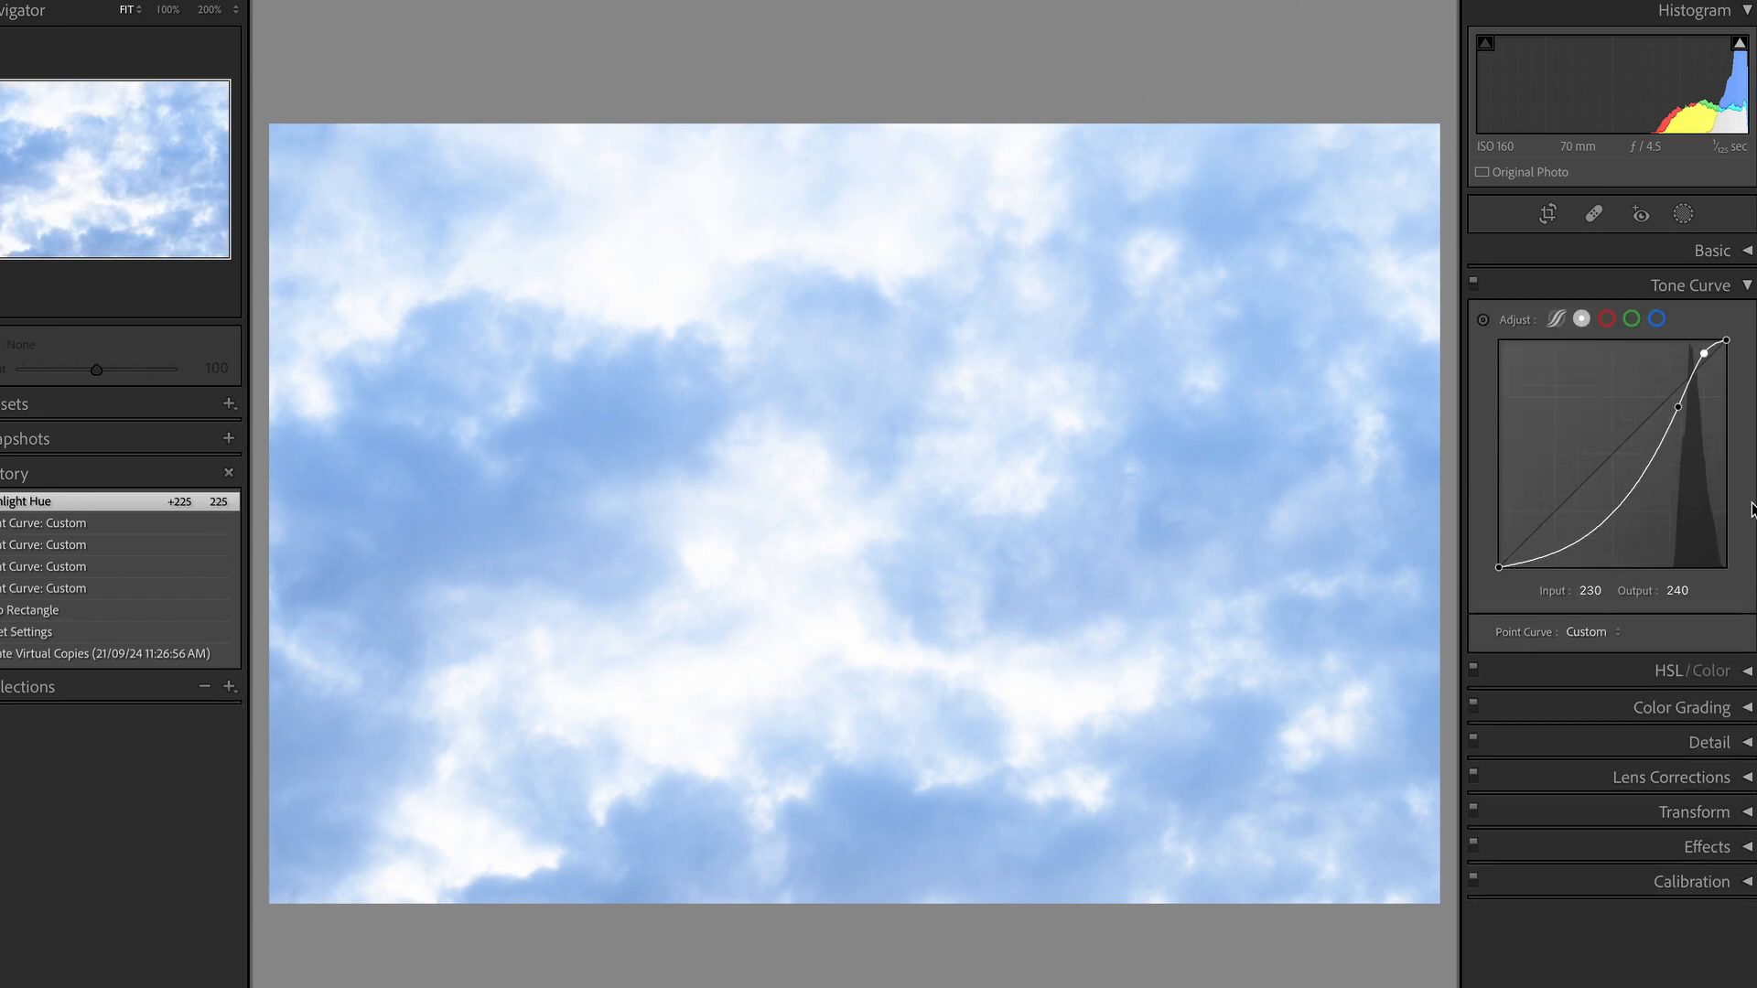
- Set the clouds photo's Exposure to -0.40 and return to the tone curve
left_click(1620, 255)
left_click_drag(1617, 469, 1611, 469)
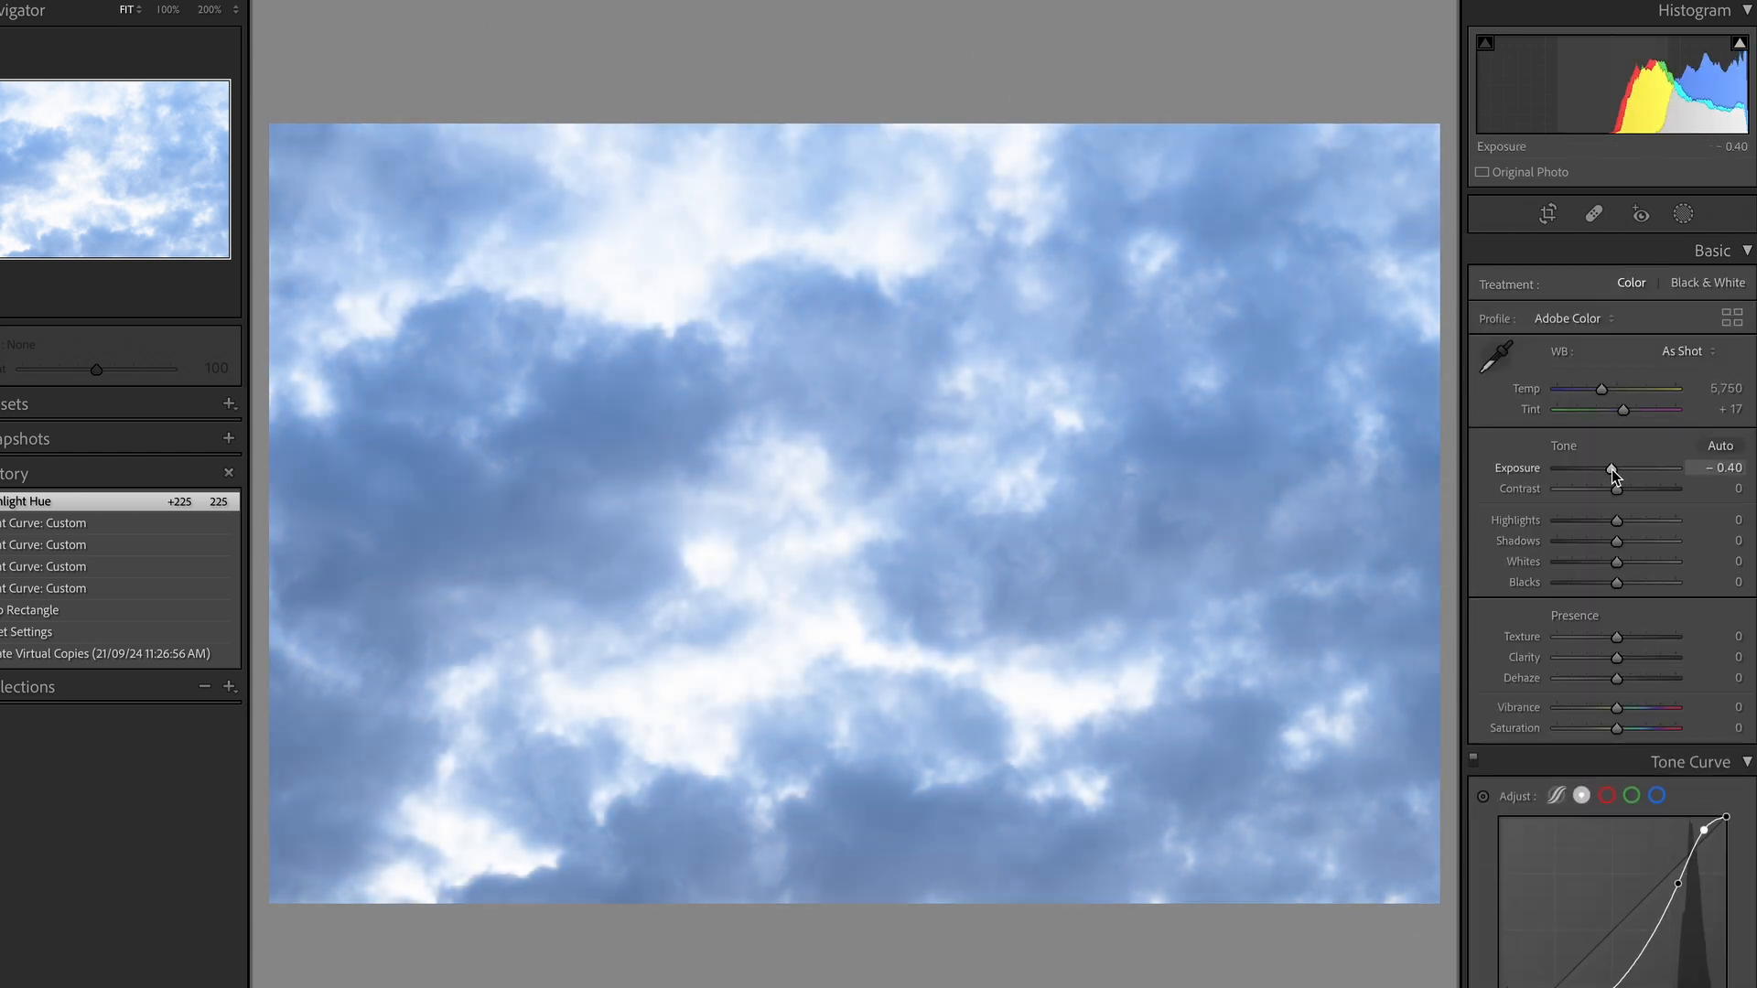
left_click_drag(1612, 470, 1611, 468)
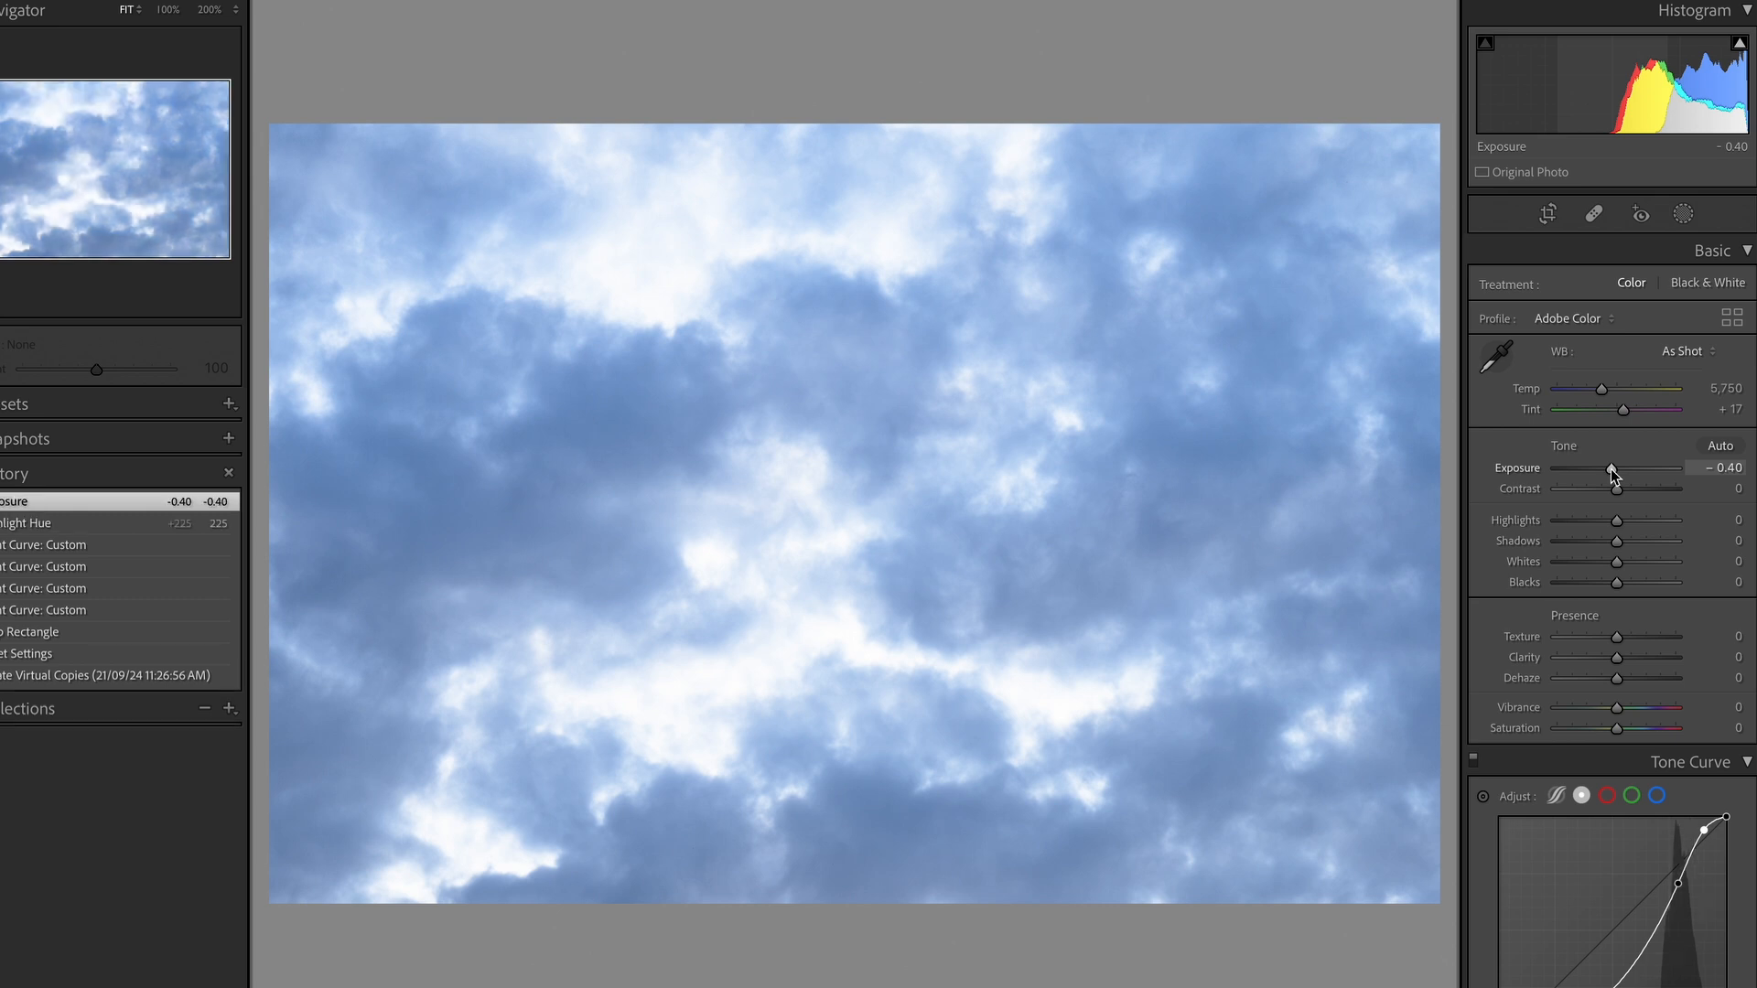
left_click(1603, 260)
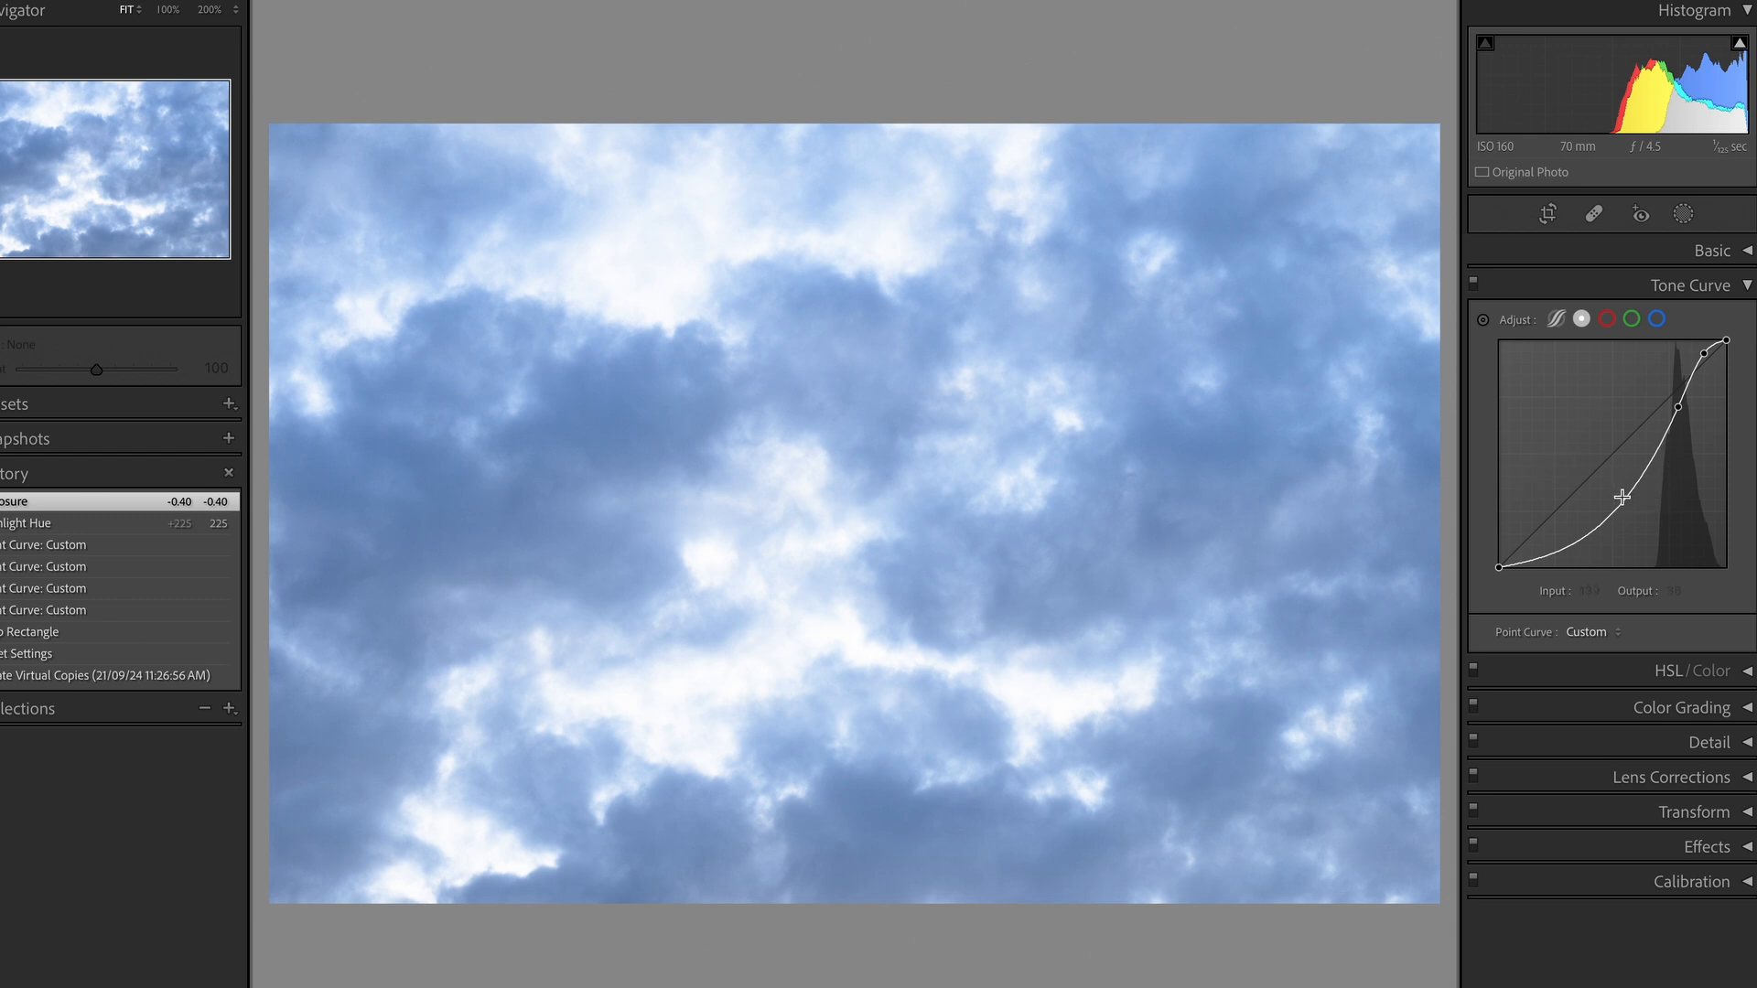
- Raise the curve's shadows and place a point at input 160, output 81; try another at input 65, output 20, and undo it
left_click_drag(1576, 541, 1540, 479)
left_click_drag(1640, 451, 1641, 496)
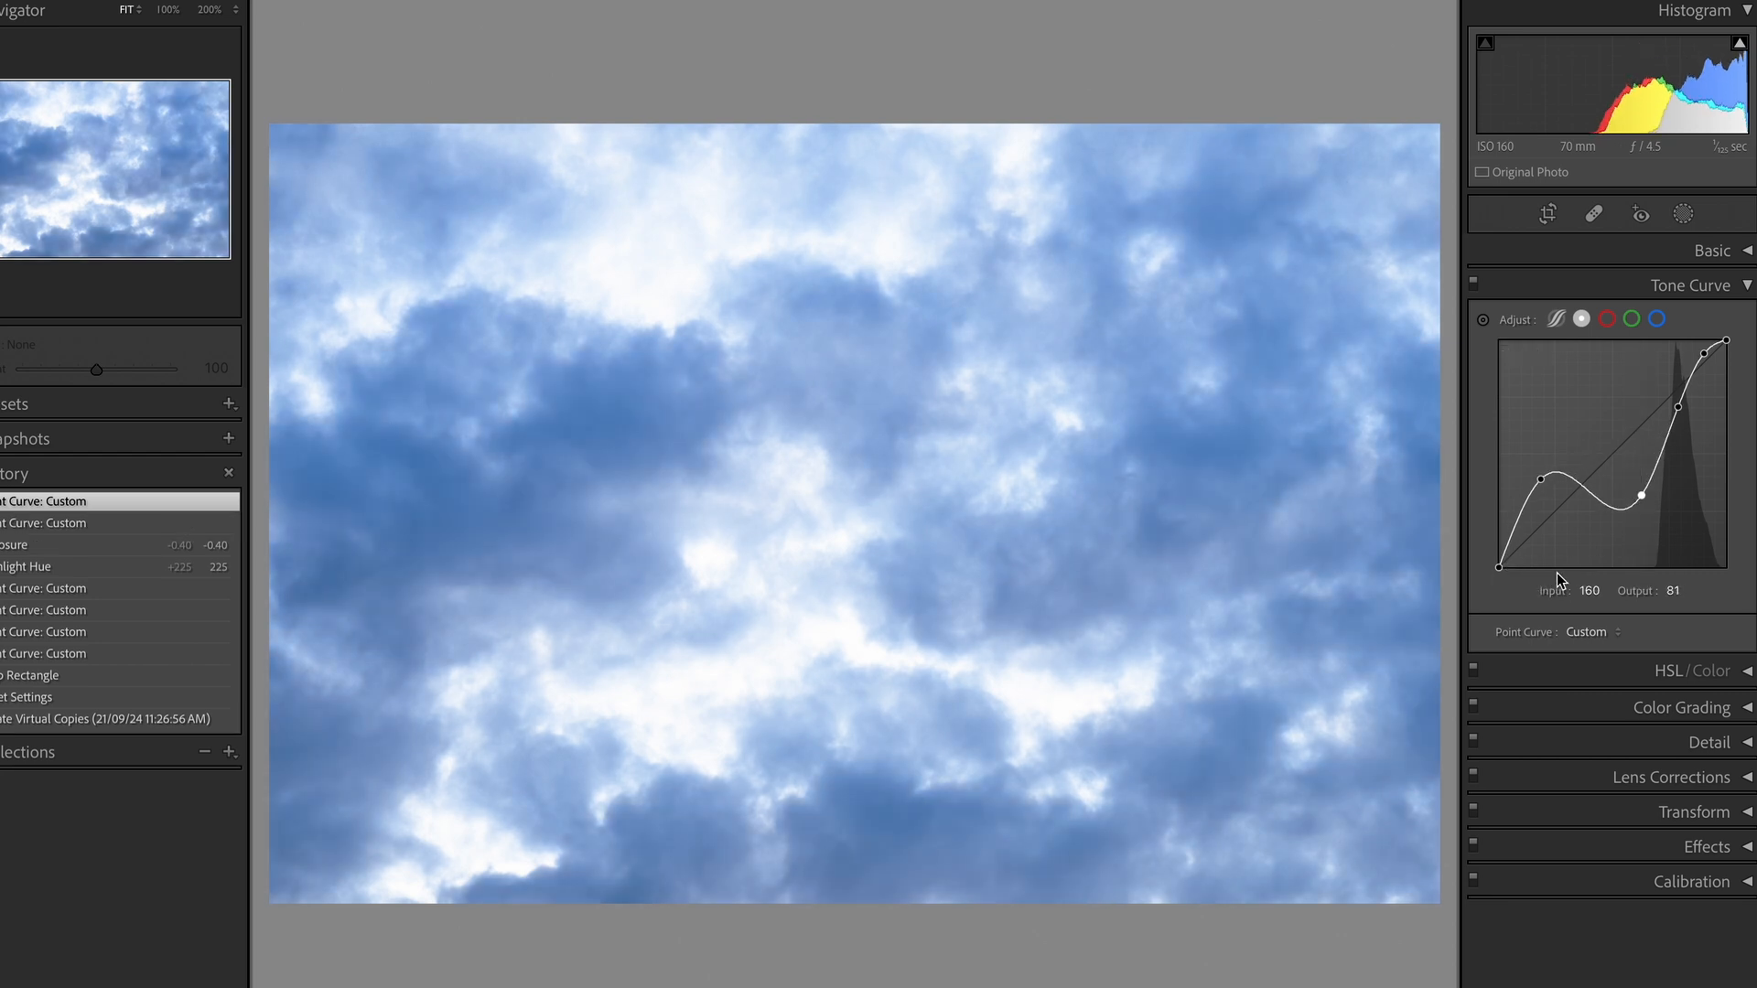
left_click(1555, 551)
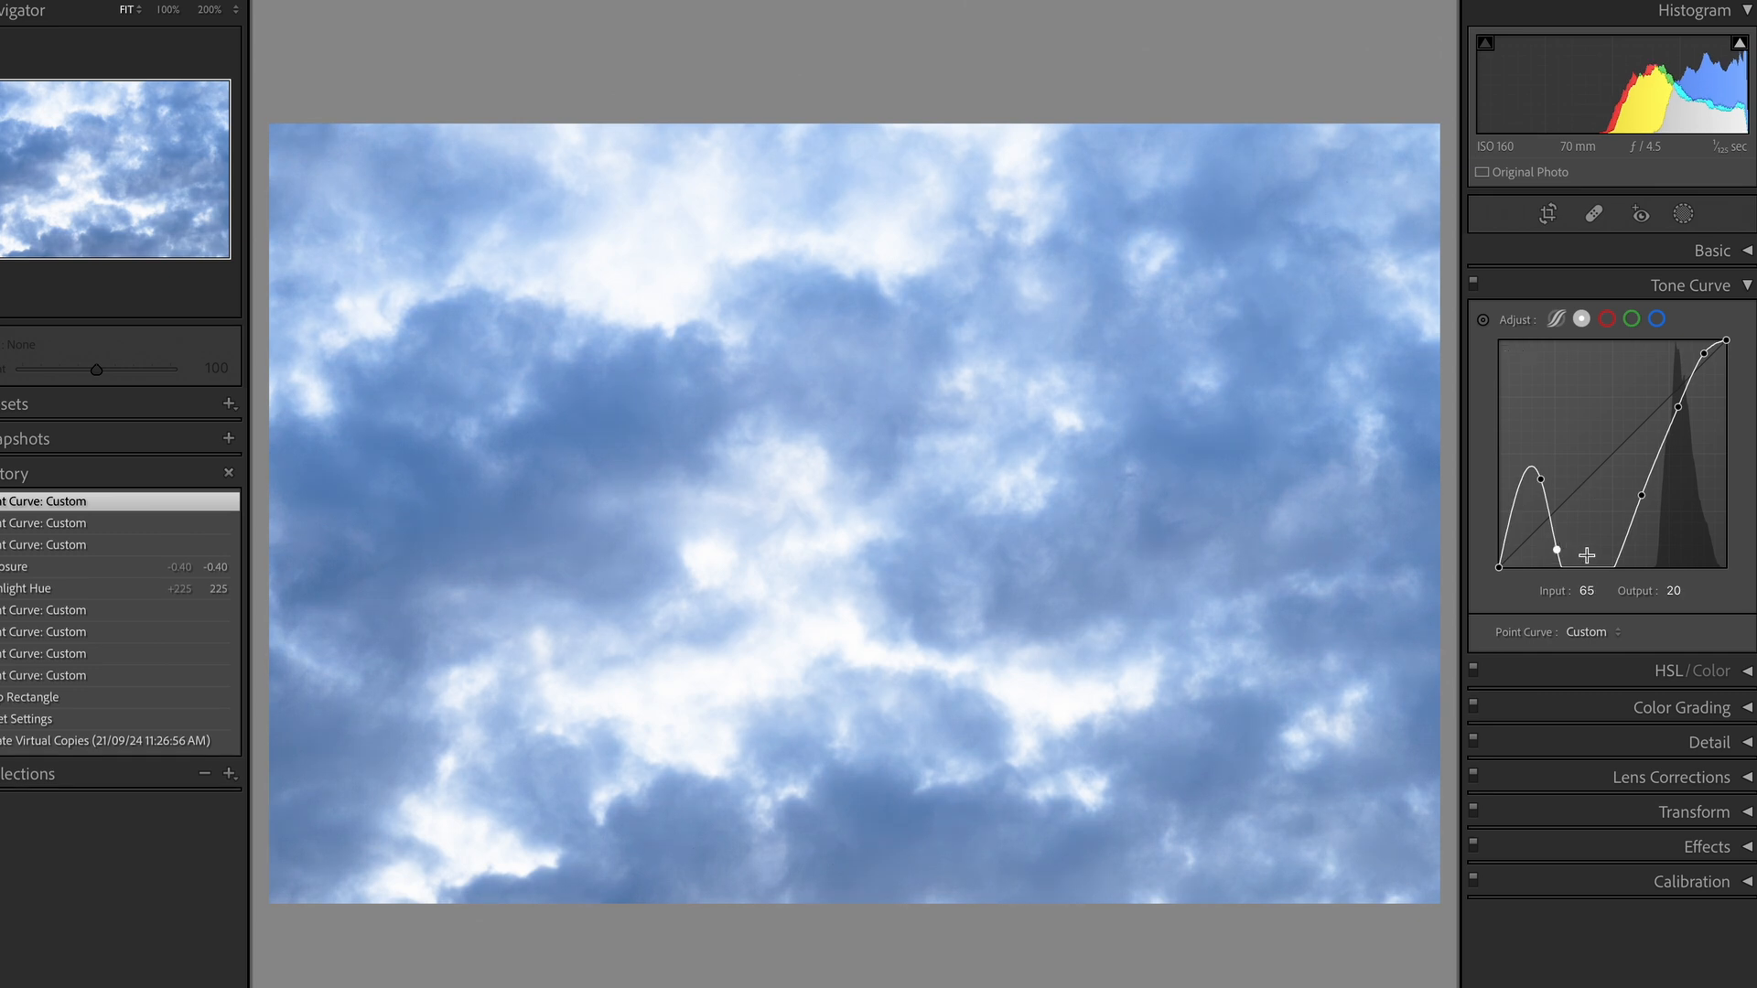
key("ctrl+z")
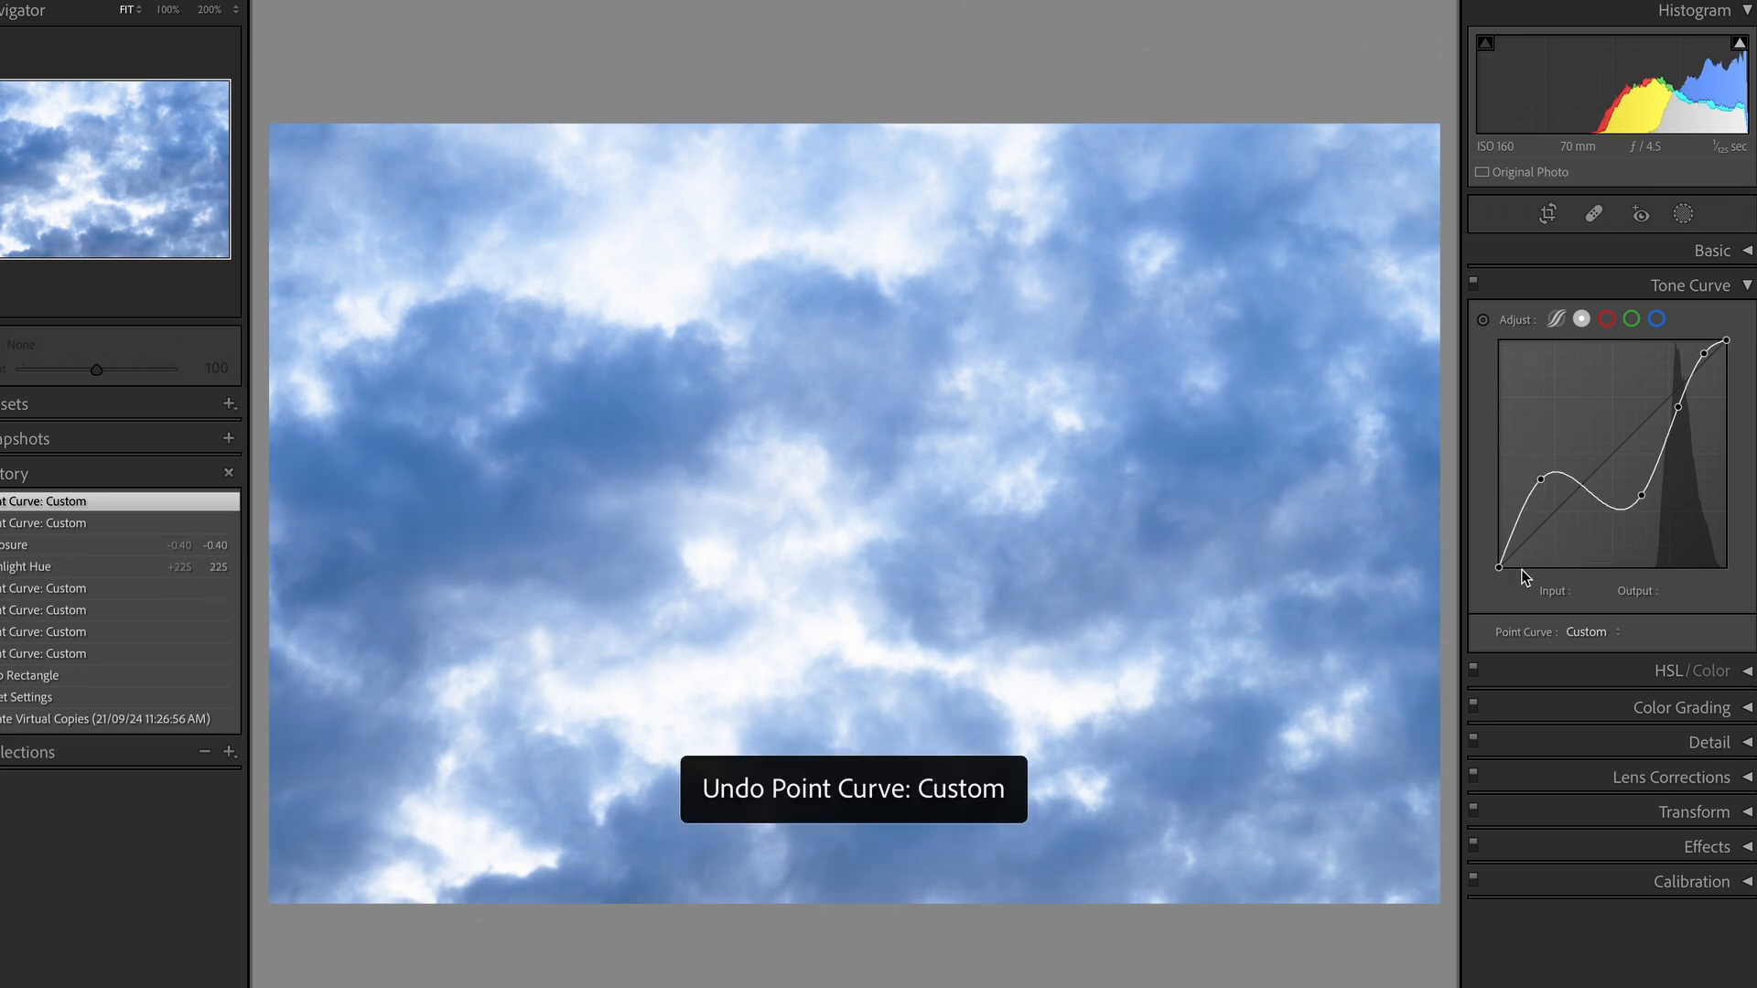